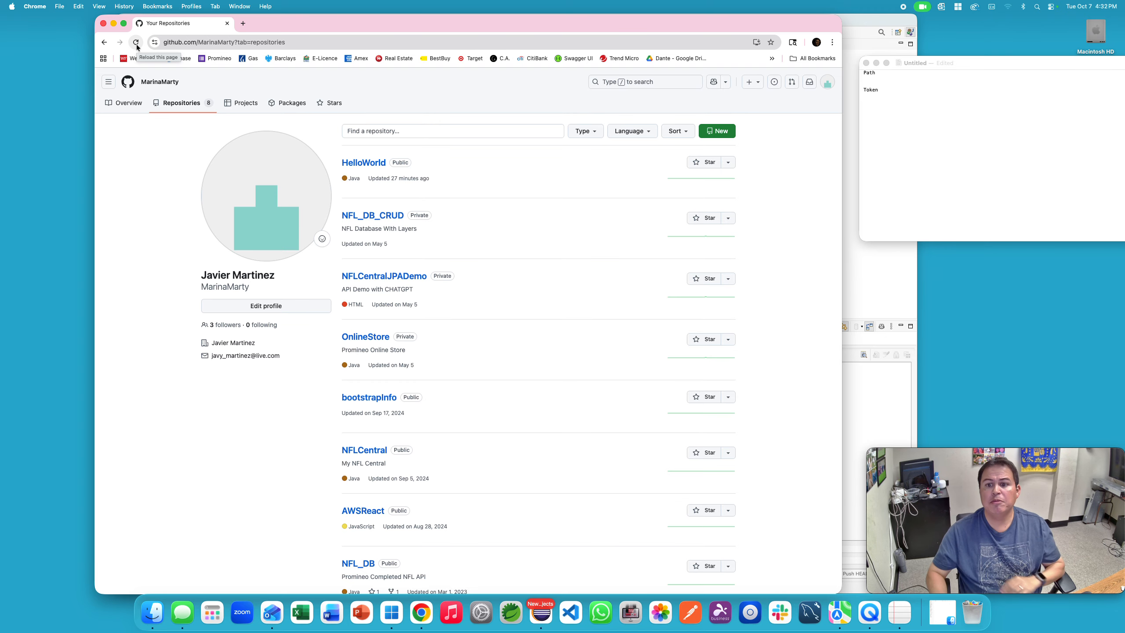
Step: From the GitHub repository list, create a new repository named TheGitTester
{"action": "left_click", "coordinate": [905, 286]}
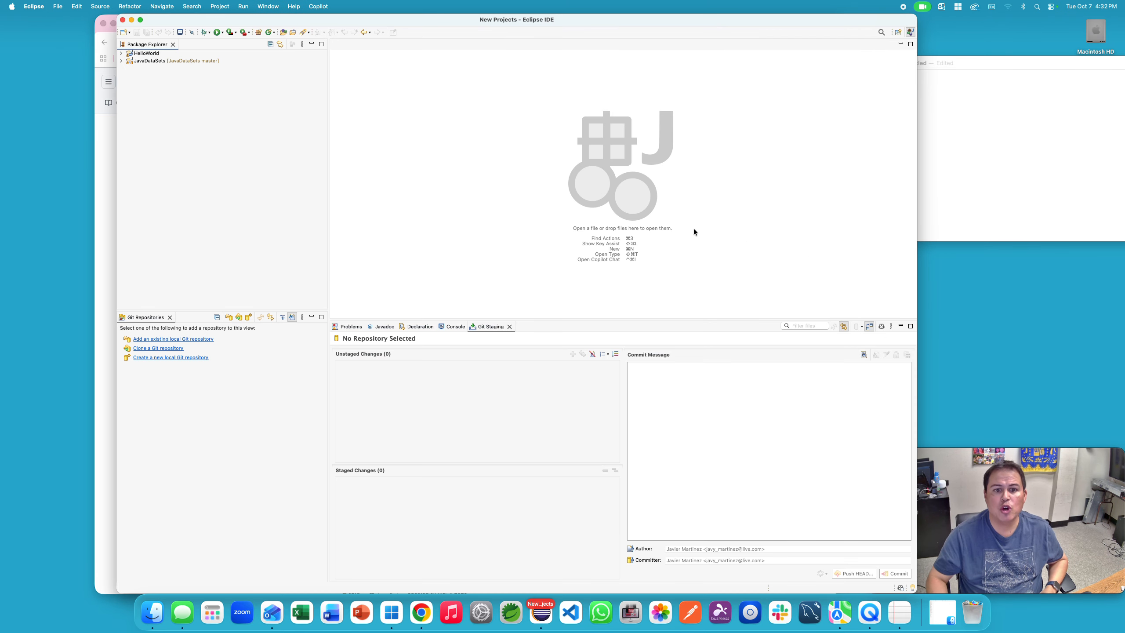
{"action": "left_click", "coordinate": [943, 152]}
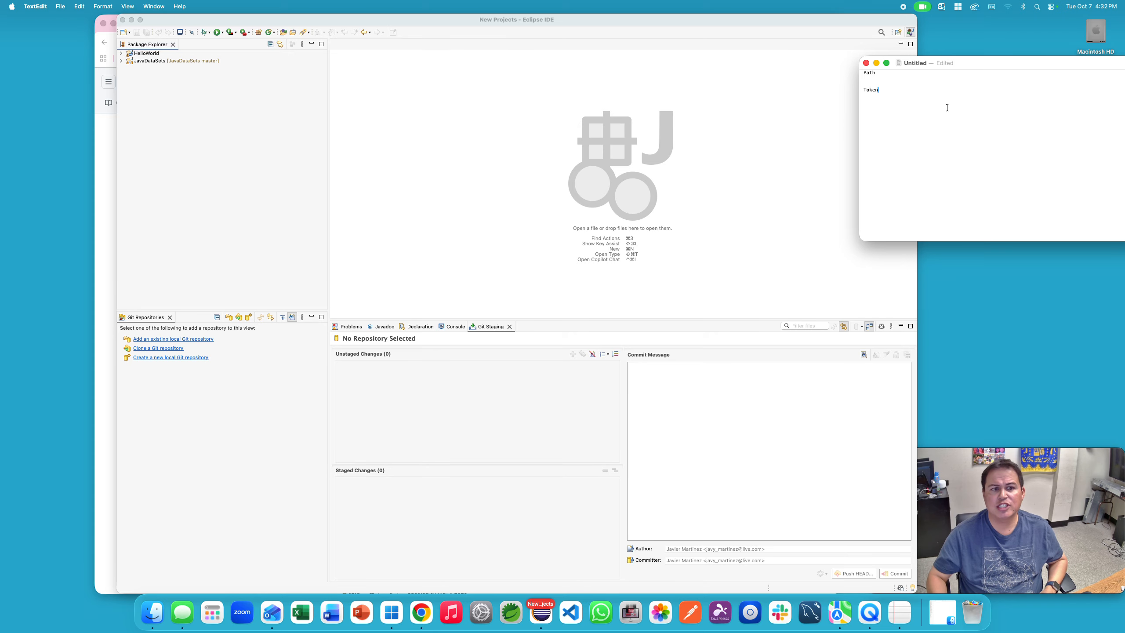
{"action": "left_click", "coordinate": [107, 290]}
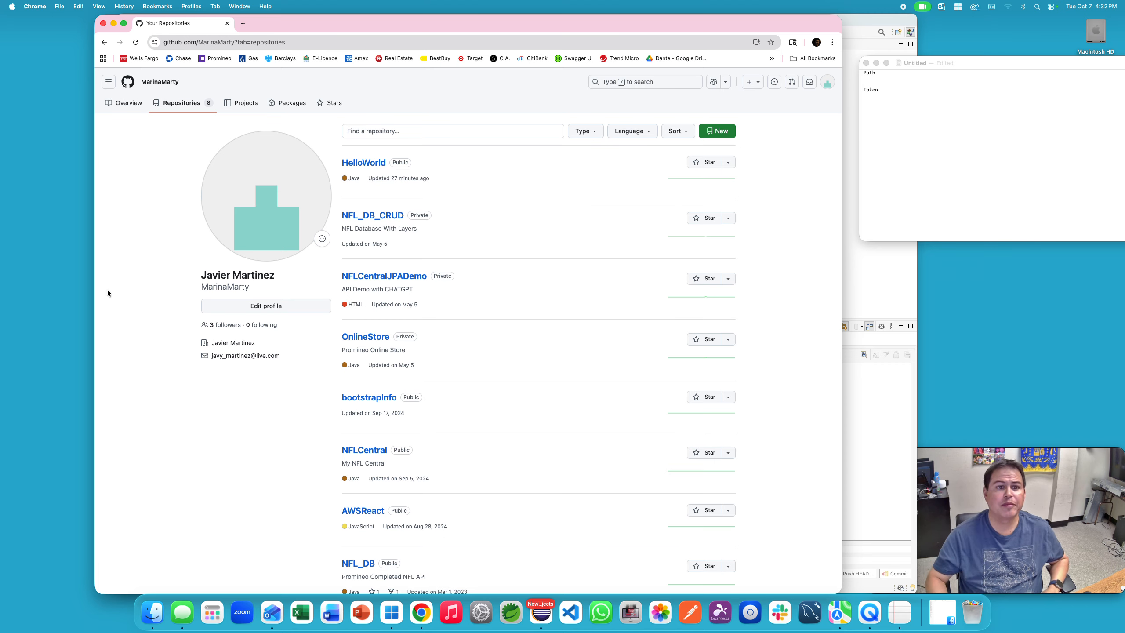
{"action": "mouse_move", "coordinate": [1086, 478]}
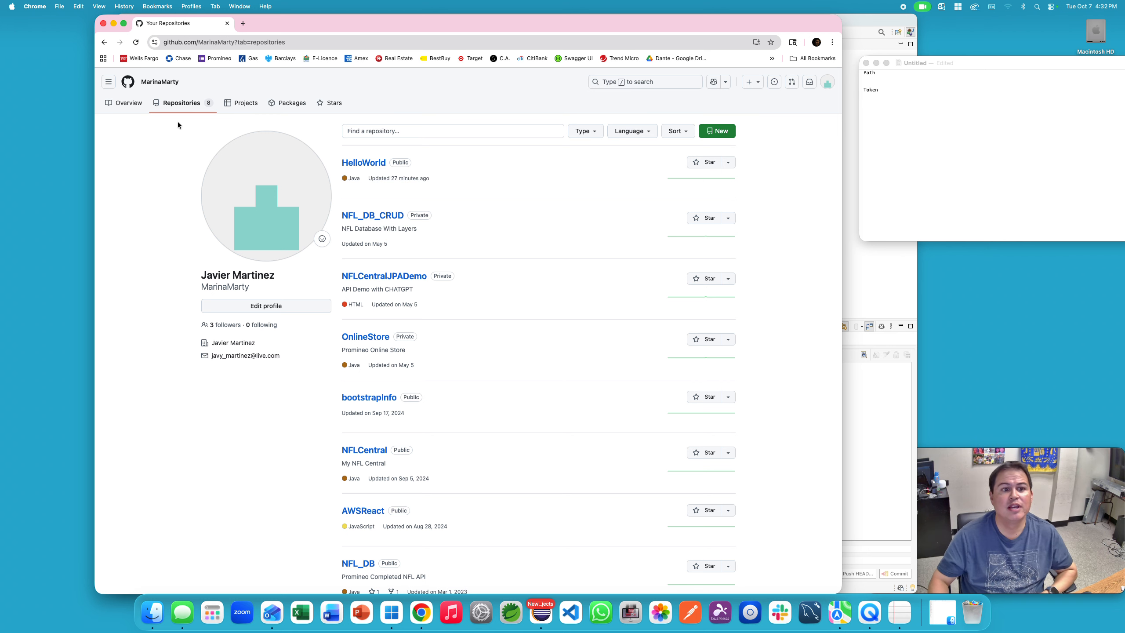
{"action": "left_click", "coordinate": [722, 130]}
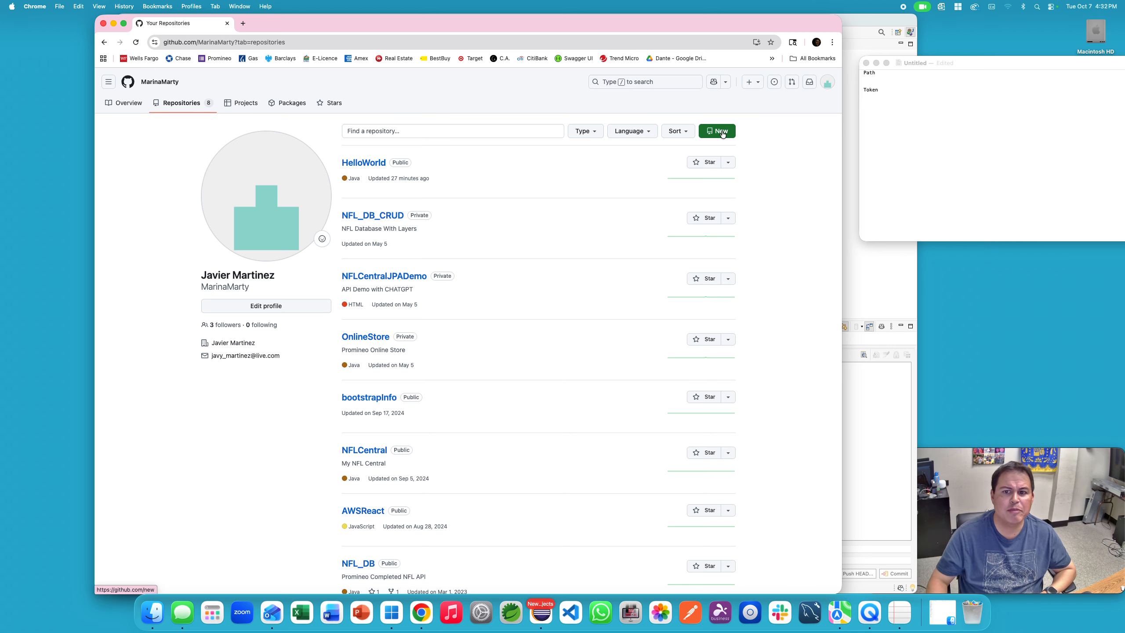
{"action": "left_click", "coordinate": [475, 183]}
{"action": "type", "text": "TheGir"}
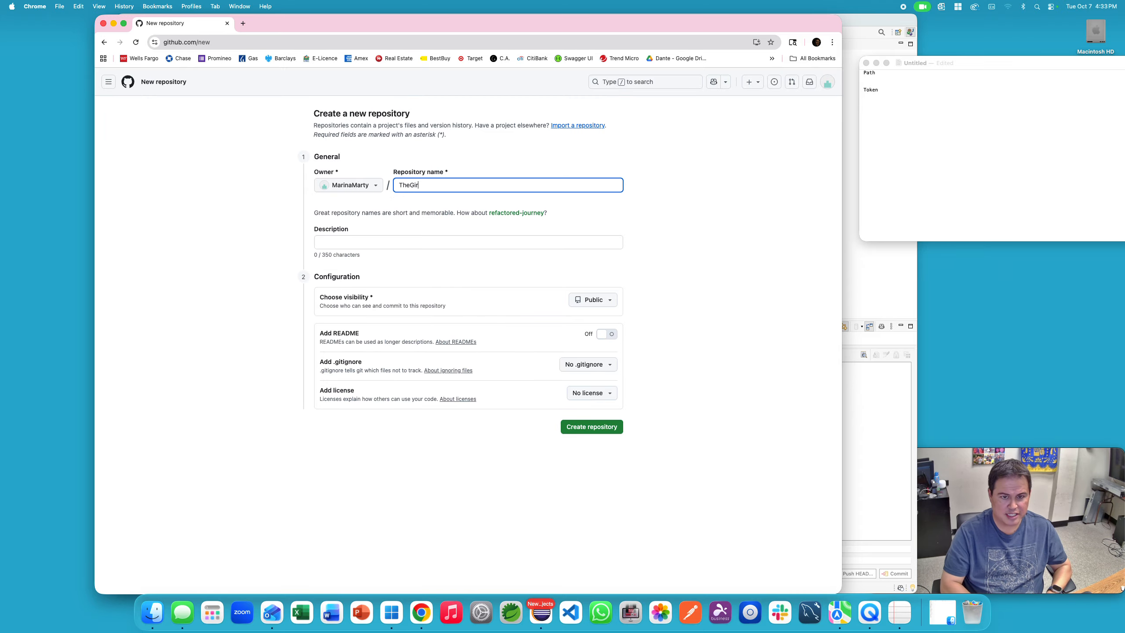
{"action": "key", "text": "BackSpace"}
{"action": "type", "text": "tTester"}
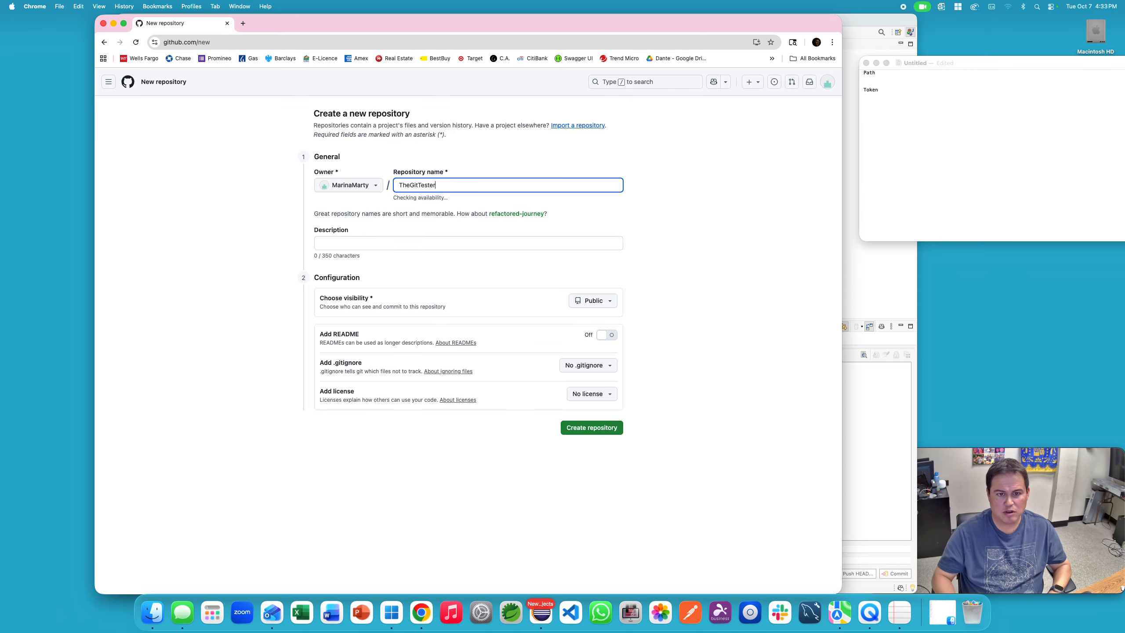
{"action": "left_click", "coordinate": [612, 428]}
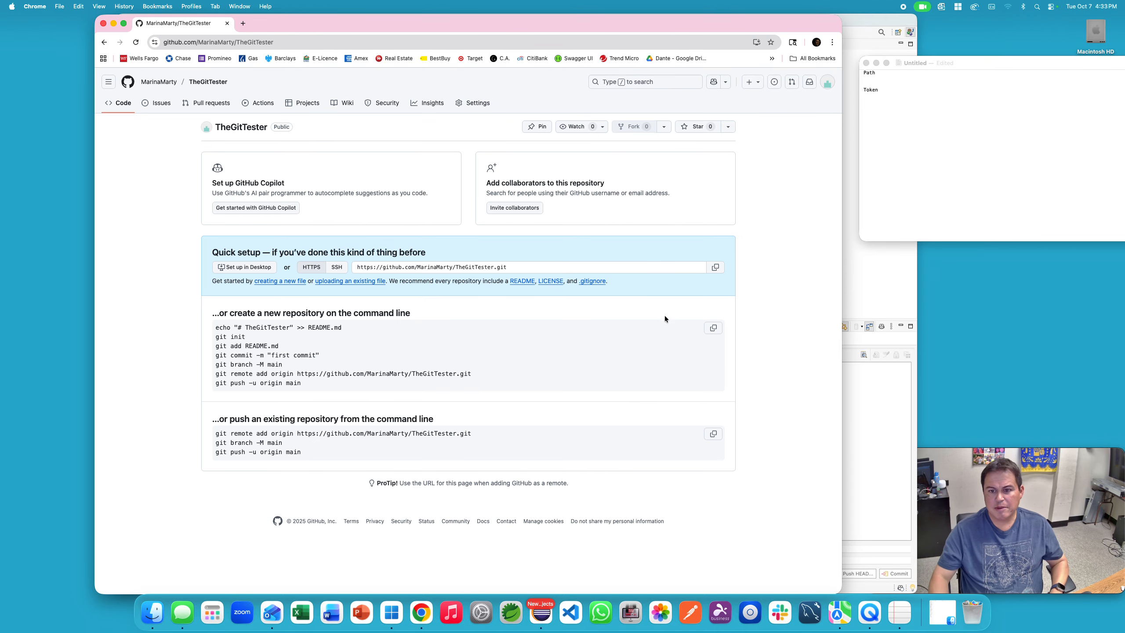
Step: Paste TheGitTester's HTTPS clone URL under Path in the TextEdit notes
{"action": "left_click", "coordinate": [887, 79]}
{"action": "type", "text": "https://github.com/MarinaMarty/TheGitTester.git"}
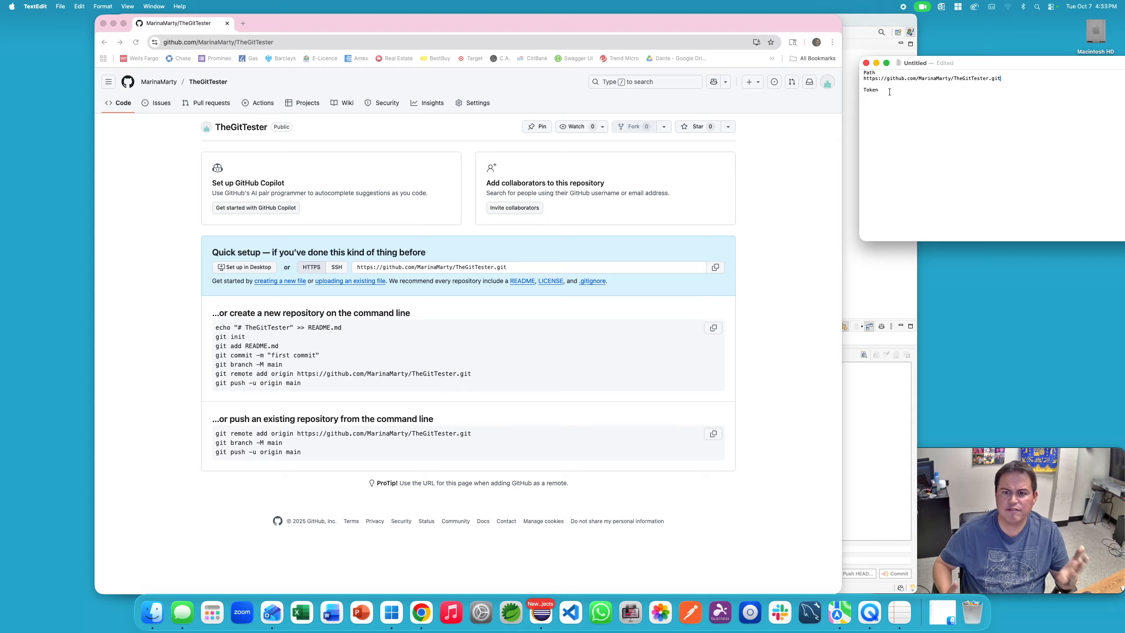
{"action": "left_click", "coordinate": [762, 218]}
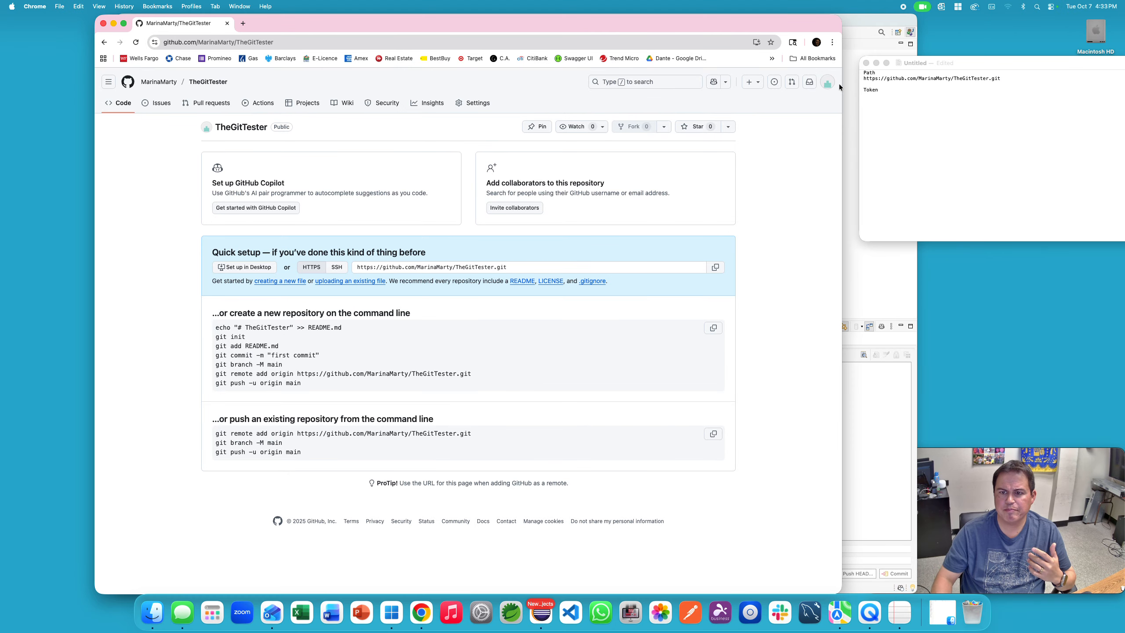
{"action": "left_click", "coordinate": [828, 84]}
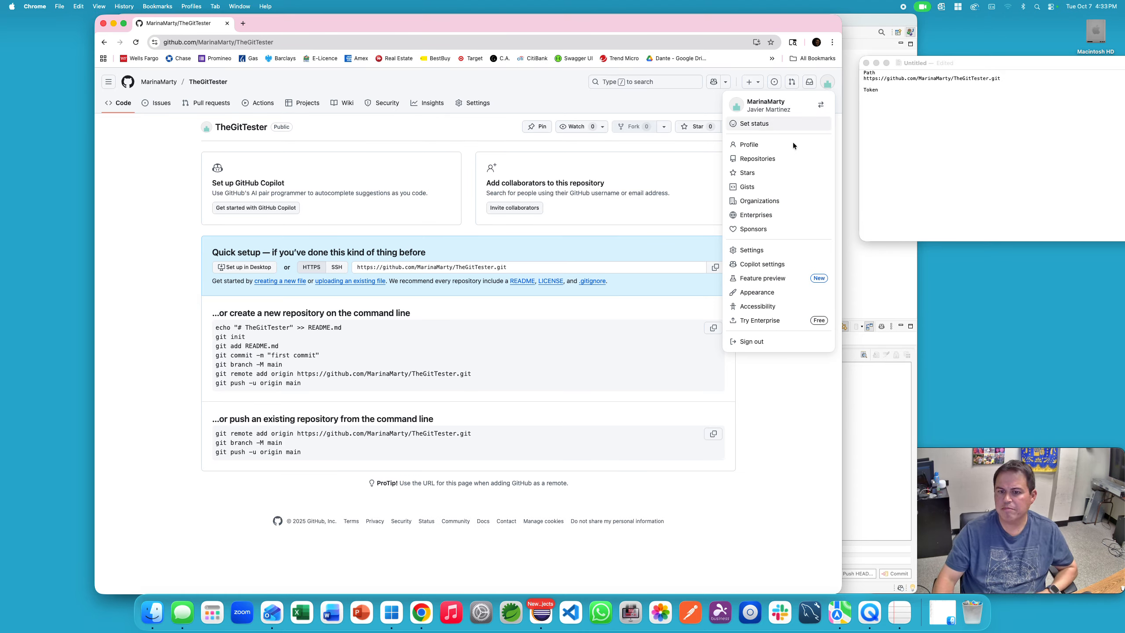
Step: Go through Settings > Developer settings > Tokens (classic) to Generate new token (classic)
{"action": "left_click", "coordinate": [472, 122]}
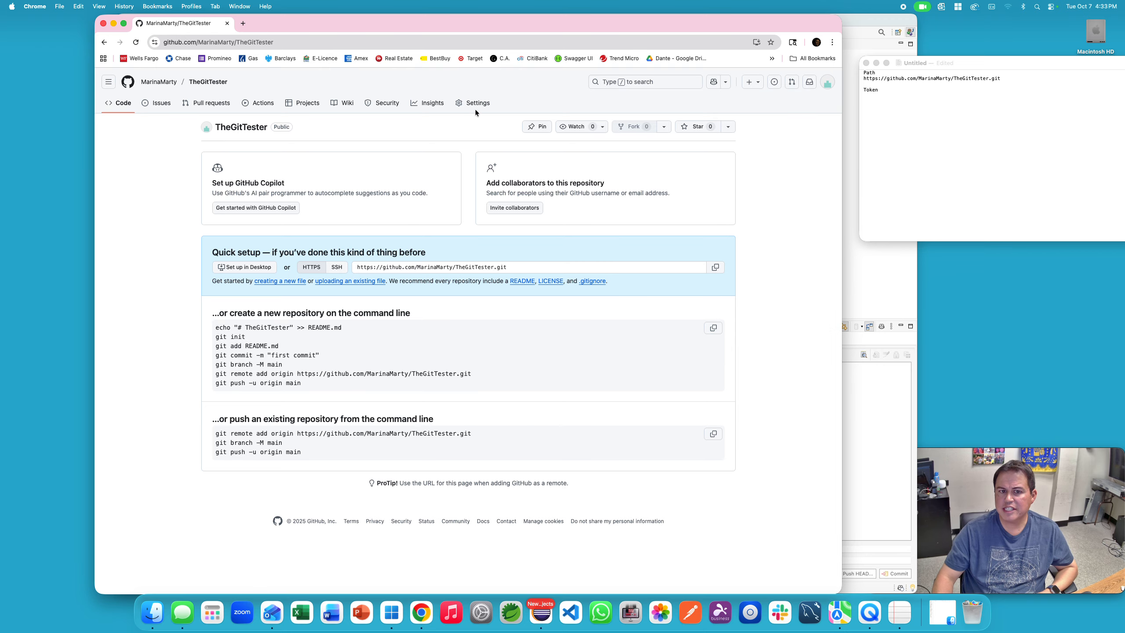
{"action": "left_click", "coordinate": [827, 82]}
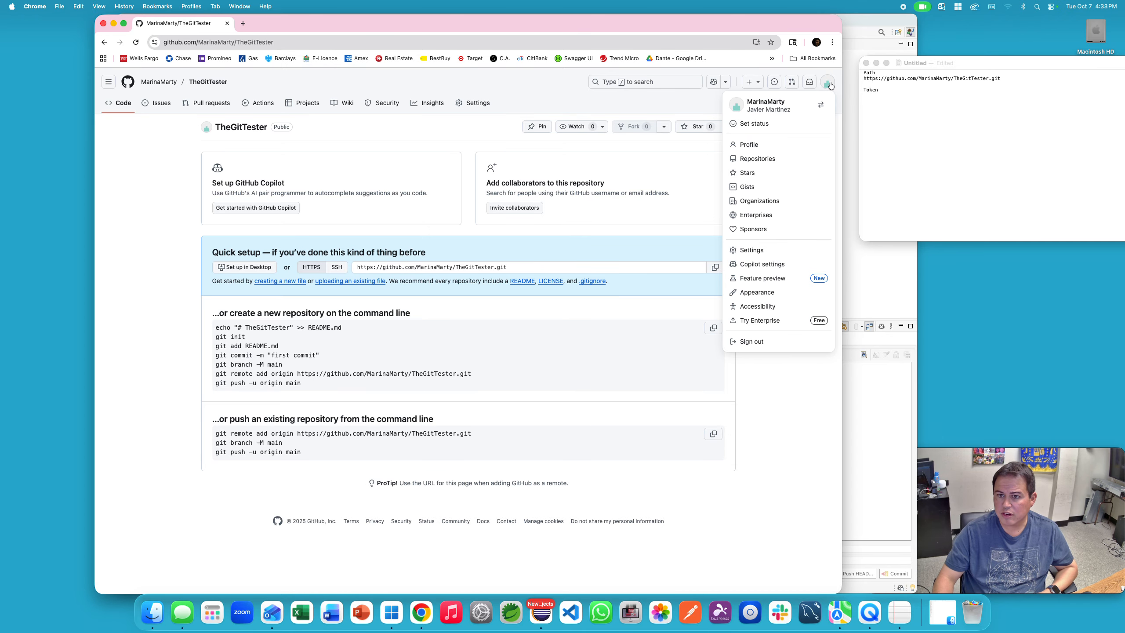
{"action": "left_click", "coordinate": [760, 259]}
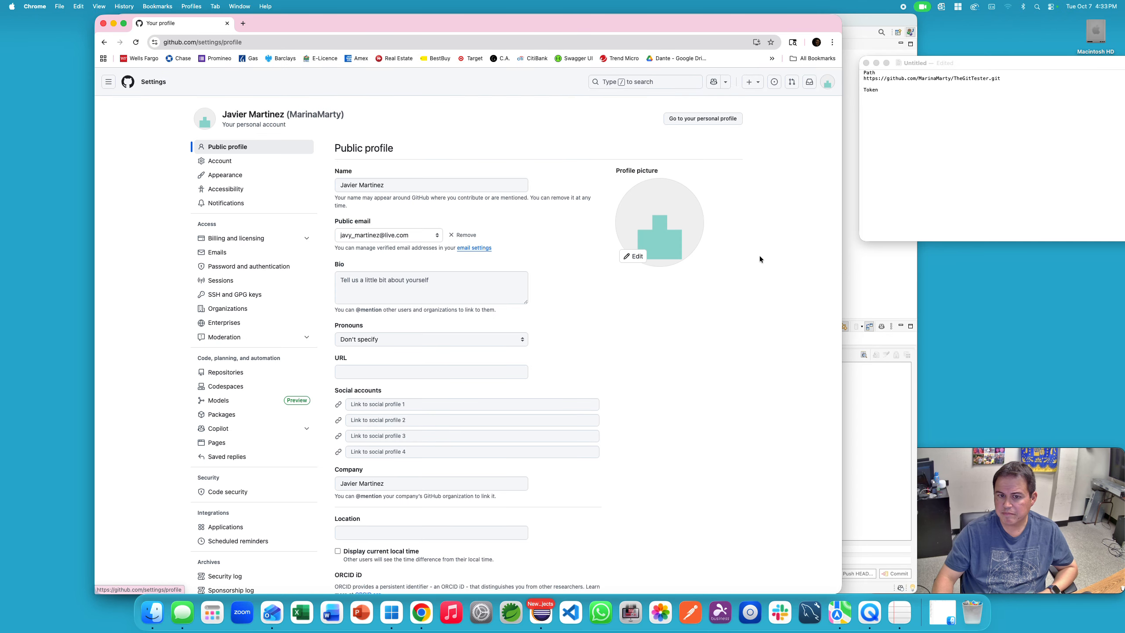
{"action": "scroll", "coordinate": [191, 201], "scroll_direction": "down", "scroll_amount": 10}
{"action": "scroll", "coordinate": [190, 202], "scroll_direction": "up", "scroll_amount": 1}
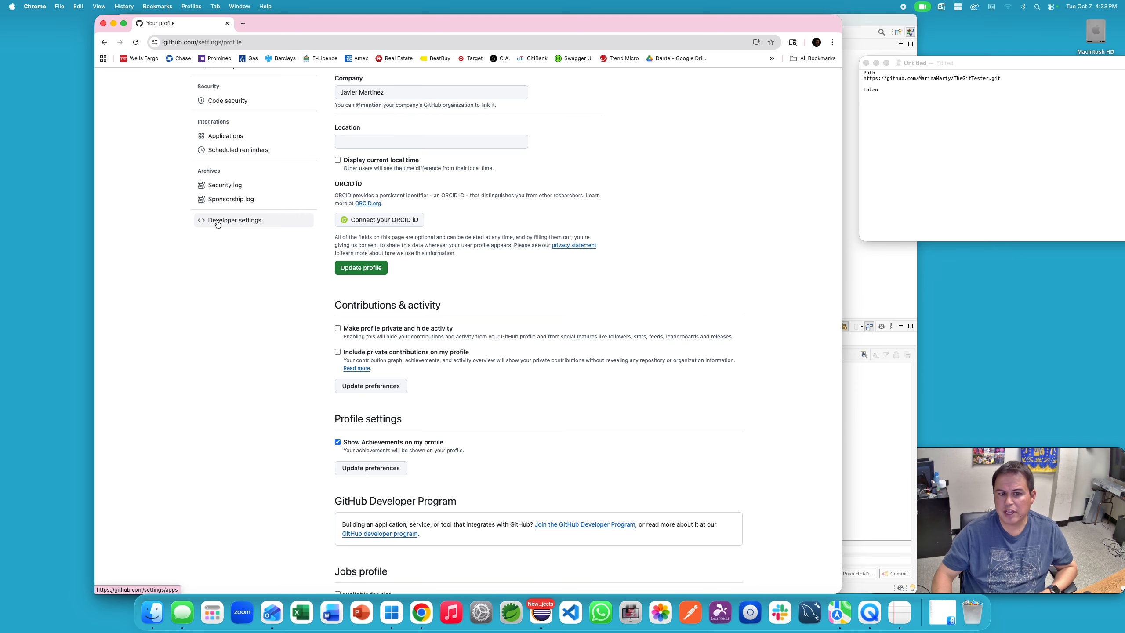
{"action": "left_click", "coordinate": [218, 221]}
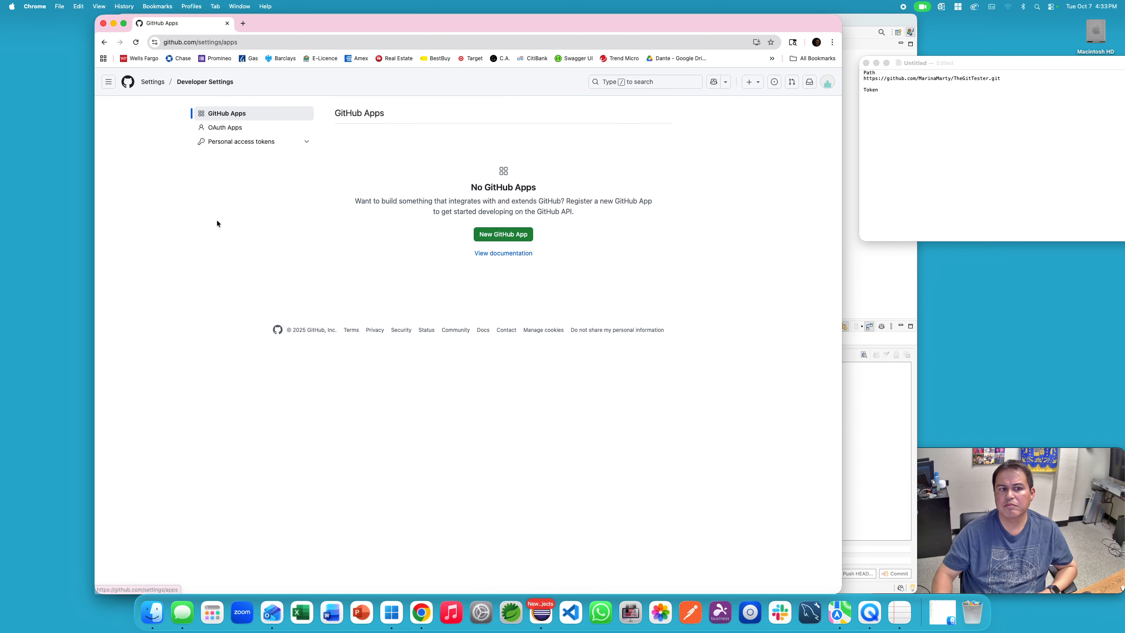
{"action": "left_click", "coordinate": [256, 142]}
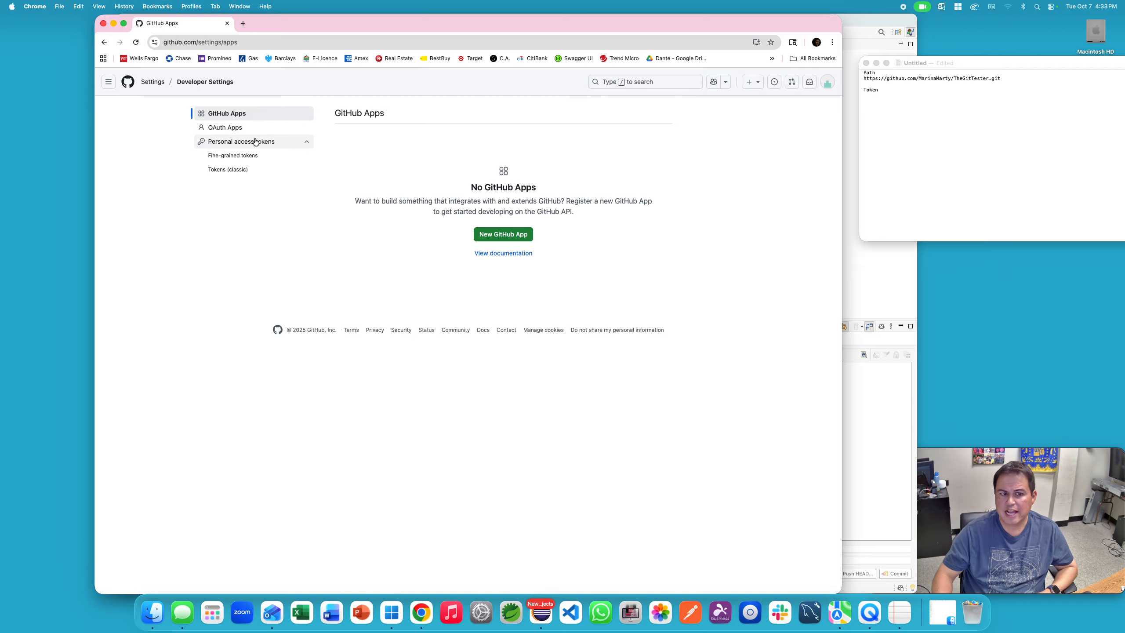
{"action": "left_click", "coordinate": [239, 175]}
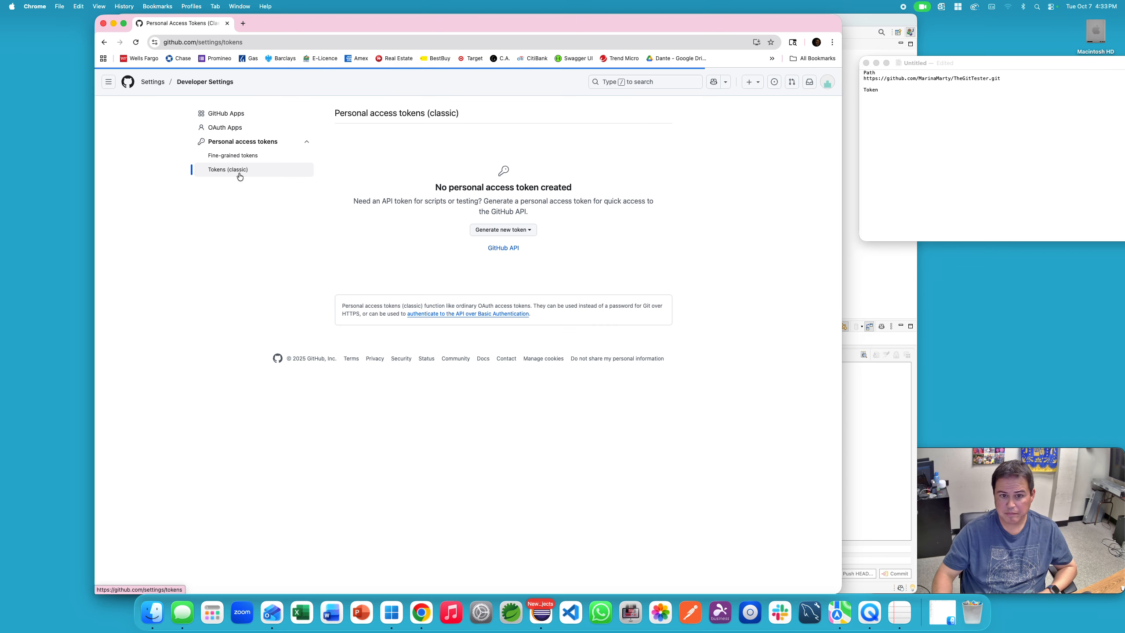
{"action": "left_click", "coordinate": [530, 230]}
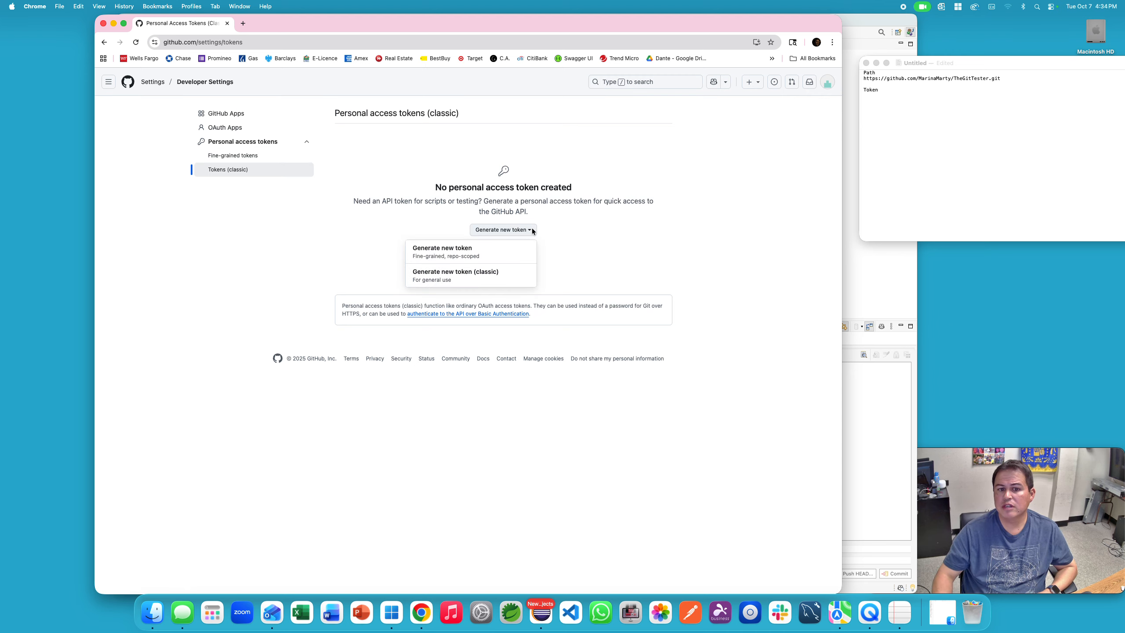
{"action": "left_click", "coordinate": [467, 277]}
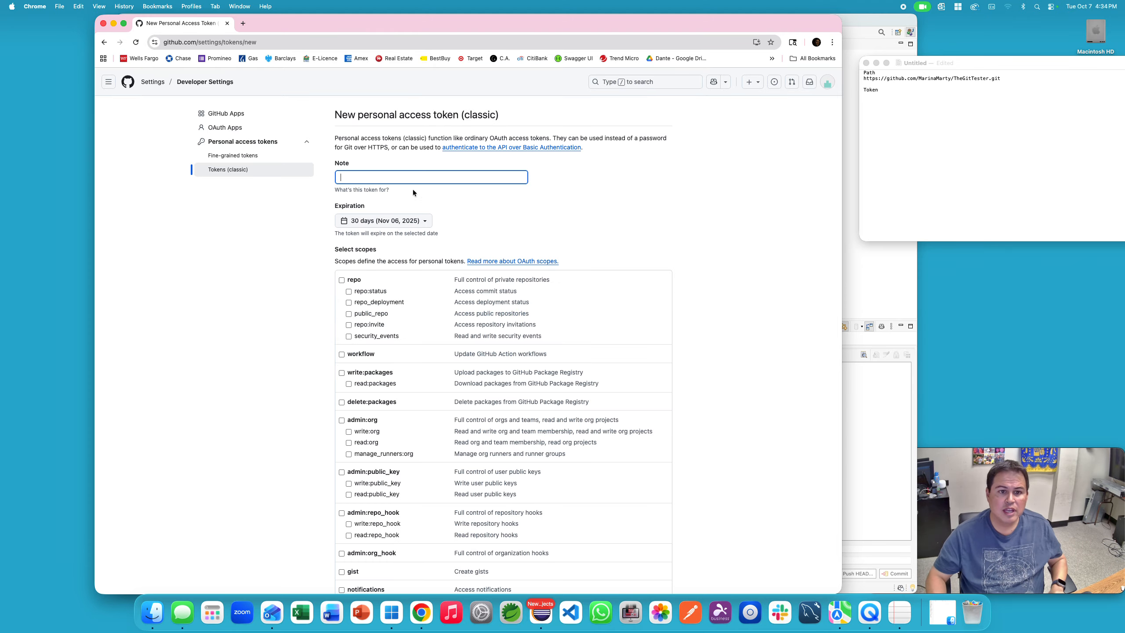
Step: Note the token 'Tester' and grant repo, workflow, packages, admin, hook, gist and notifications scopes
{"action": "type", "text": "Tester"}
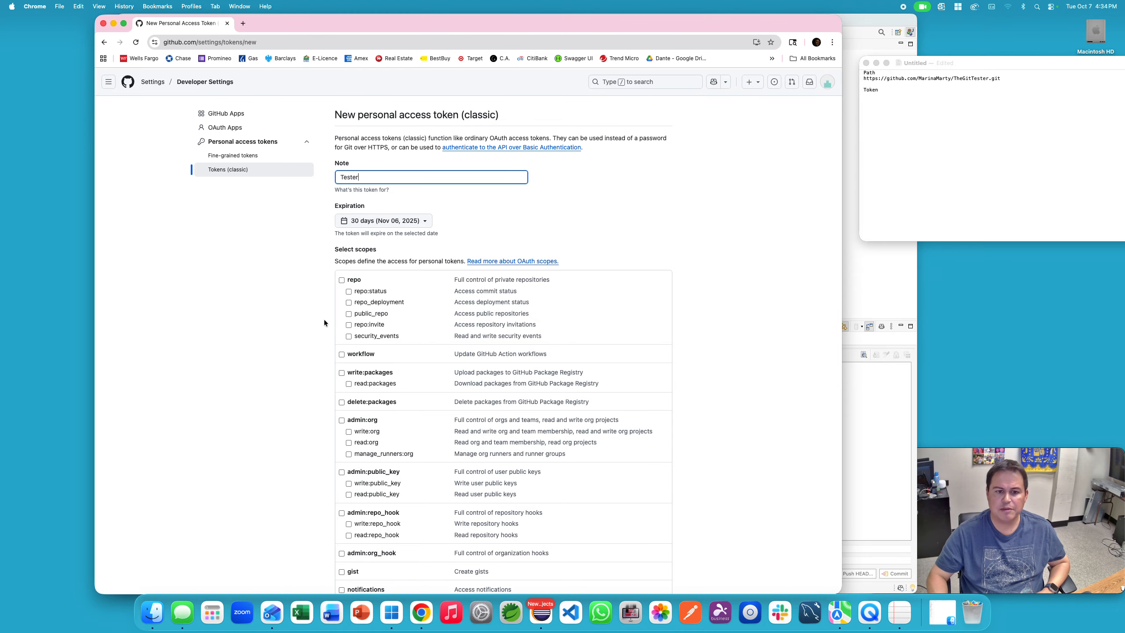
{"action": "left_click", "coordinate": [341, 280]}
{"action": "left_click", "coordinate": [342, 354]}
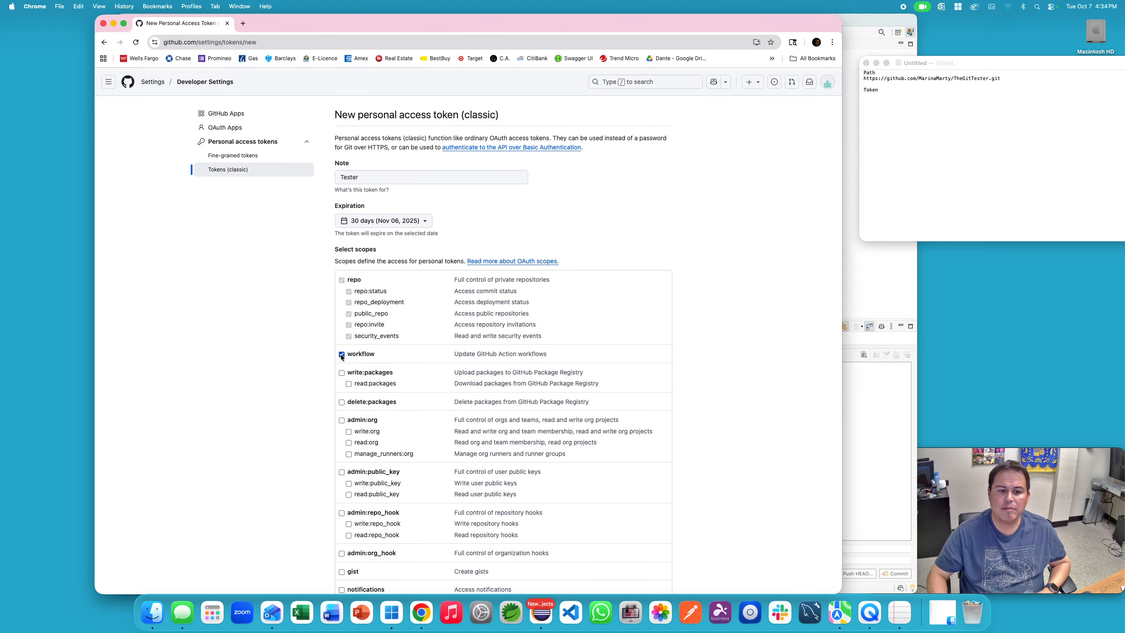
{"action": "scroll", "coordinate": [341, 357], "scroll_direction": "down", "scroll_amount": 3}
{"action": "left_click", "coordinate": [341, 322]}
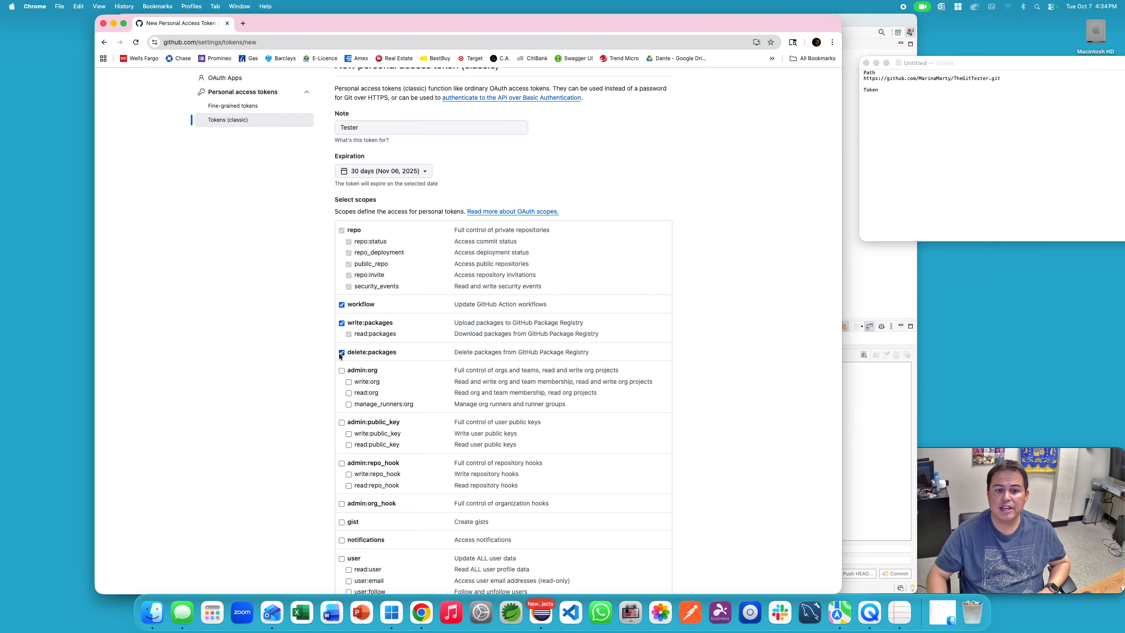
{"action": "left_click", "coordinate": [341, 370]}
{"action": "scroll", "coordinate": [343, 368], "scroll_direction": "down", "scroll_amount": 6}
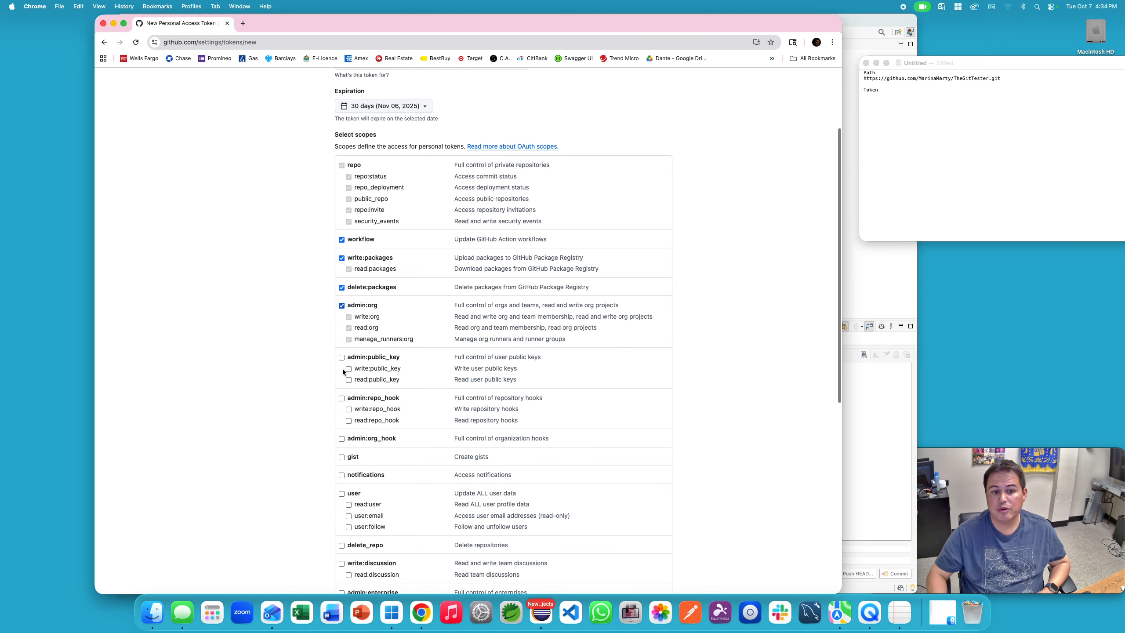
{"action": "left_click", "coordinate": [343, 308]}
{"action": "left_click", "coordinate": [341, 348]}
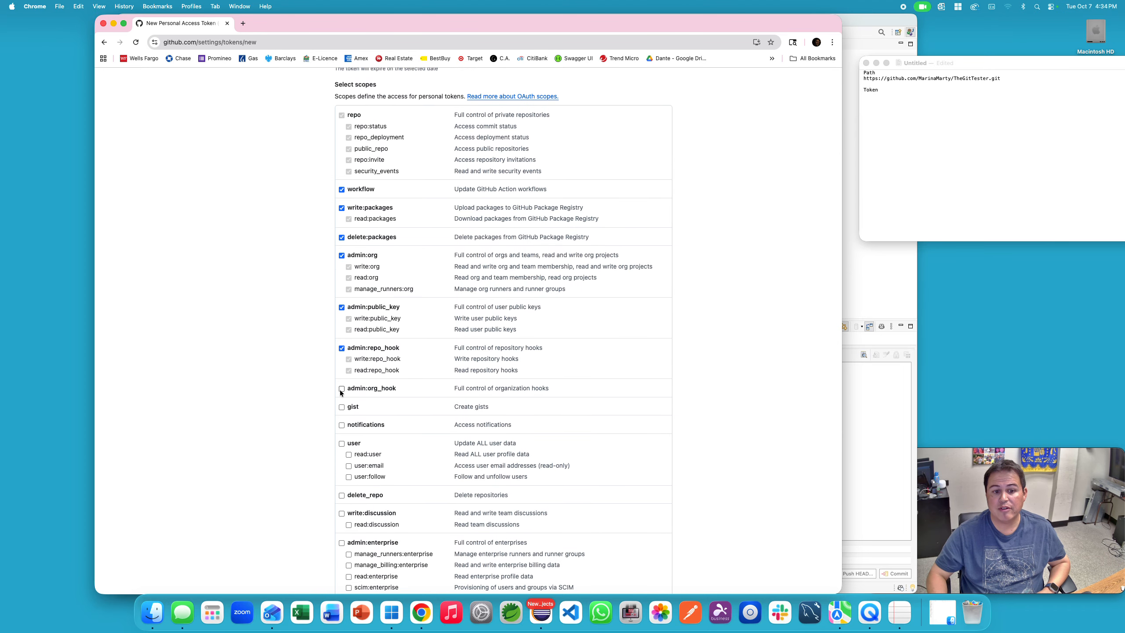
{"action": "left_click", "coordinate": [342, 389]}
{"action": "left_click", "coordinate": [342, 407]}
{"action": "left_click", "coordinate": [342, 425]}
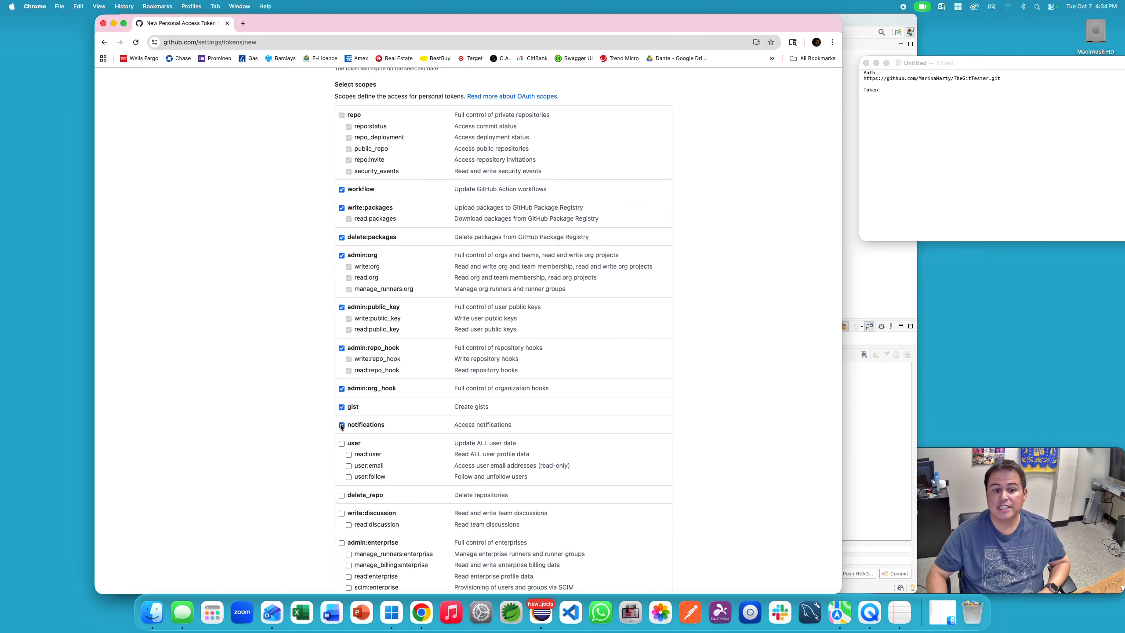
Step: Add user, write:discussion, admin:enterprise, audit_log, codespace, gpg_key and copilot scopes, then generate the token
{"action": "scroll", "coordinate": [331, 410], "scroll_direction": "down", "scroll_amount": 4}
{"action": "scroll", "coordinate": [330, 411], "scroll_direction": "down", "scroll_amount": 2}
{"action": "left_click", "coordinate": [341, 339]}
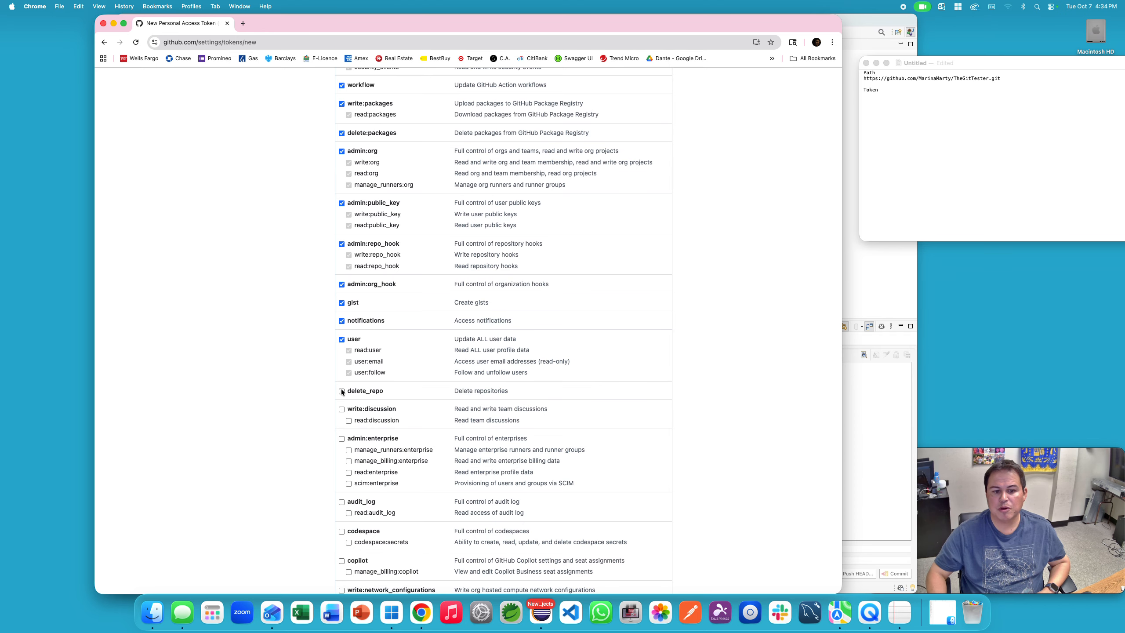
{"action": "left_click", "coordinate": [341, 408]}
{"action": "scroll", "coordinate": [341, 408], "scroll_direction": "down", "scroll_amount": 5}
{"action": "left_click", "coordinate": [341, 338]}
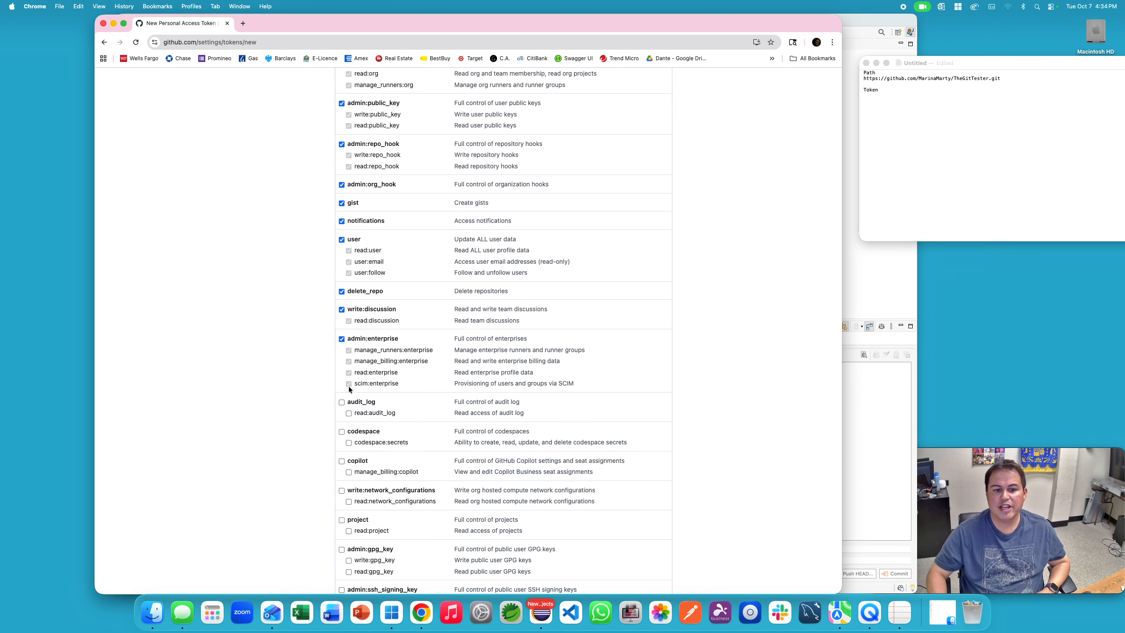
{"action": "left_click", "coordinate": [341, 402]}
{"action": "scroll", "coordinate": [342, 403], "scroll_direction": "down", "scroll_amount": 2}
{"action": "left_click", "coordinate": [341, 402]}
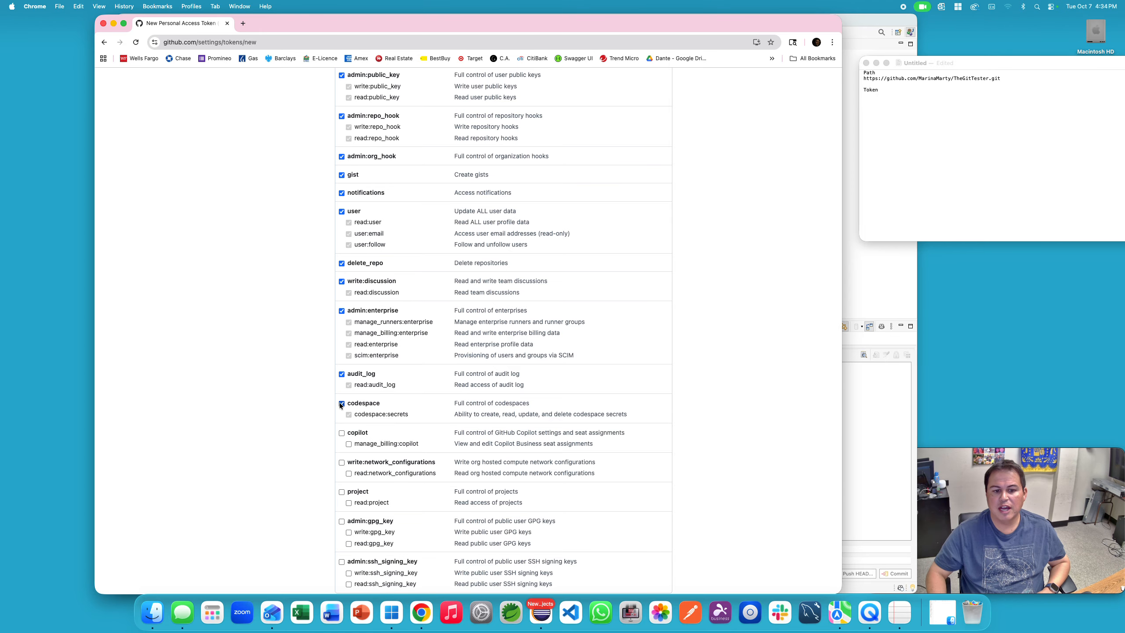
{"action": "scroll", "coordinate": [341, 405], "scroll_direction": "down", "scroll_amount": 5}
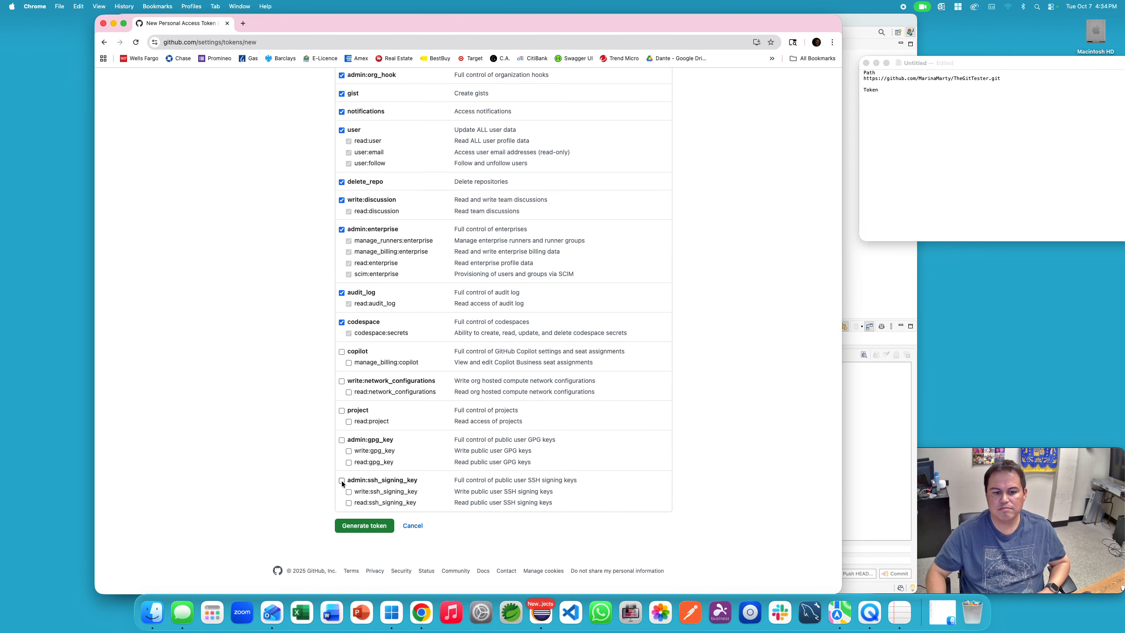
{"action": "left_click", "coordinate": [346, 439]}
{"action": "left_click", "coordinate": [341, 352]}
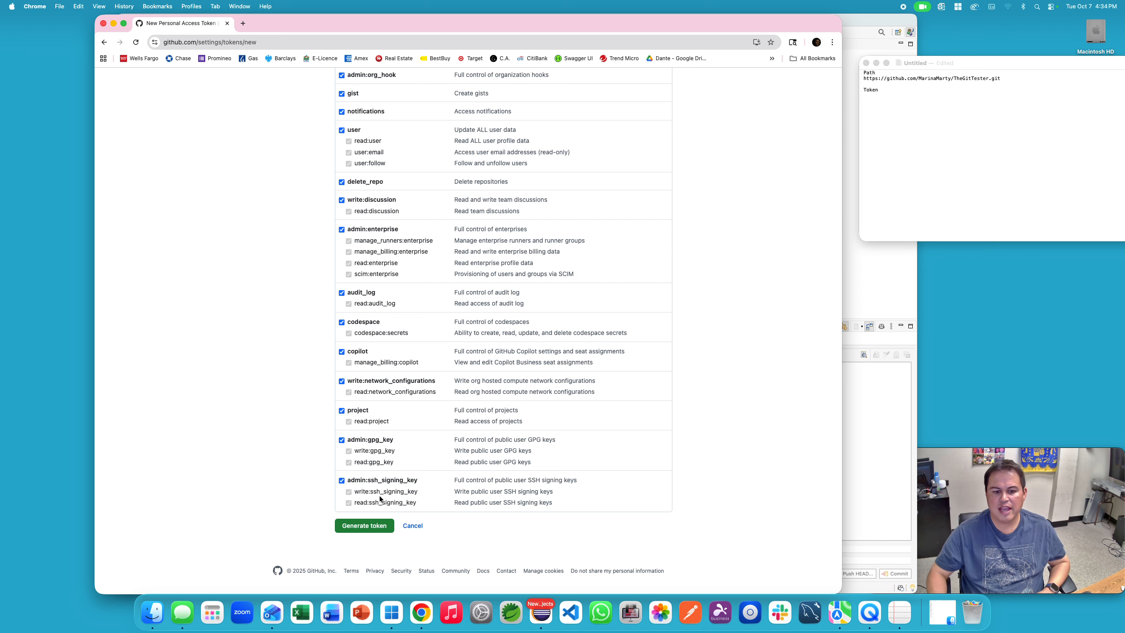
{"action": "left_click", "coordinate": [363, 525]}
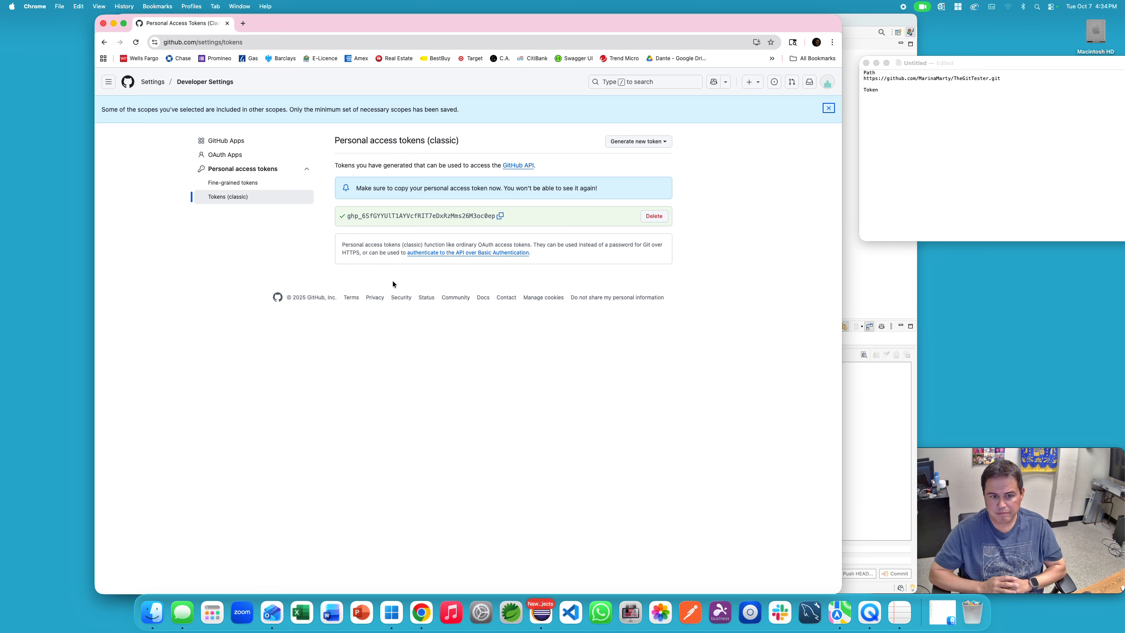
Step: Copy the generated token and paste it under the Token heading in the notes
{"action": "left_click", "coordinate": [500, 216]}
{"action": "left_click", "coordinate": [931, 102]}
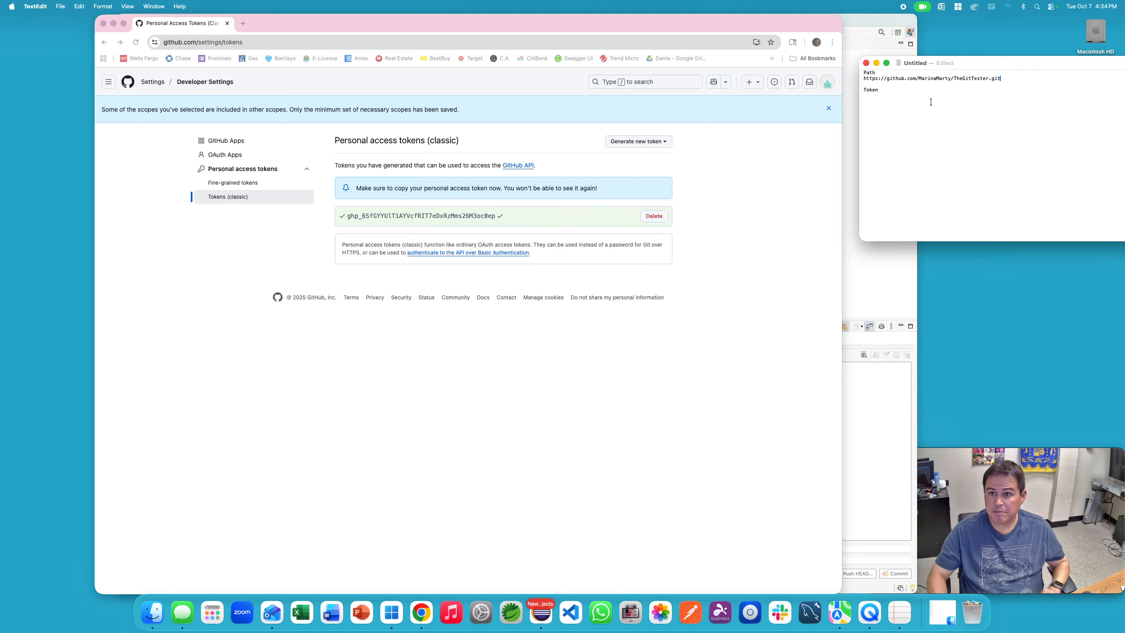
{"action": "key", "text": "super+v"}
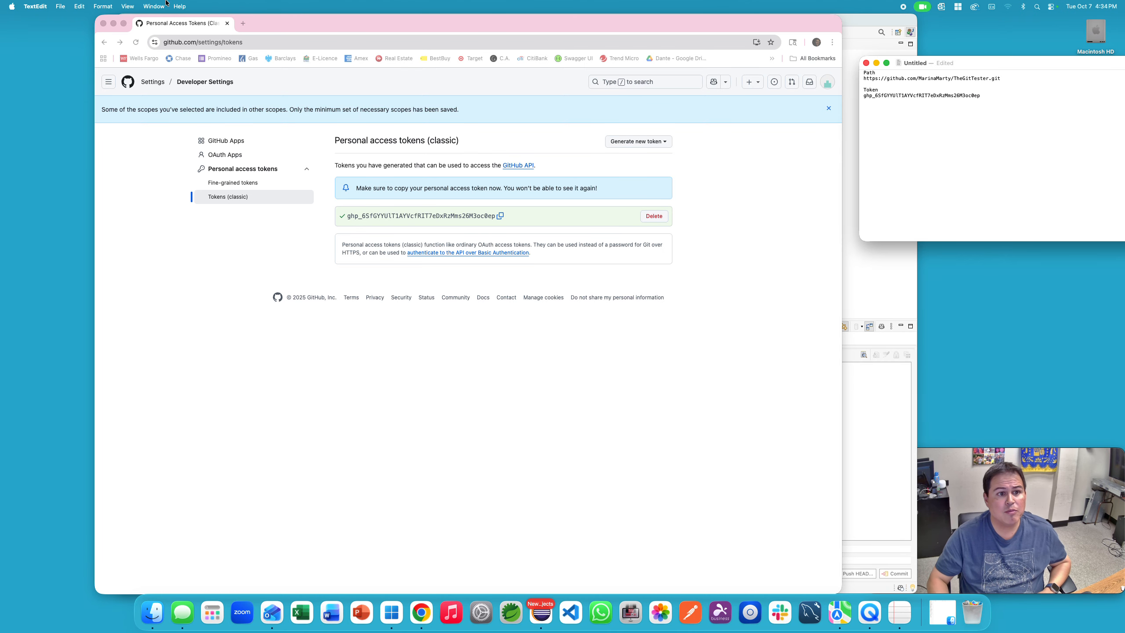
{"action": "left_click", "coordinate": [110, 80]}
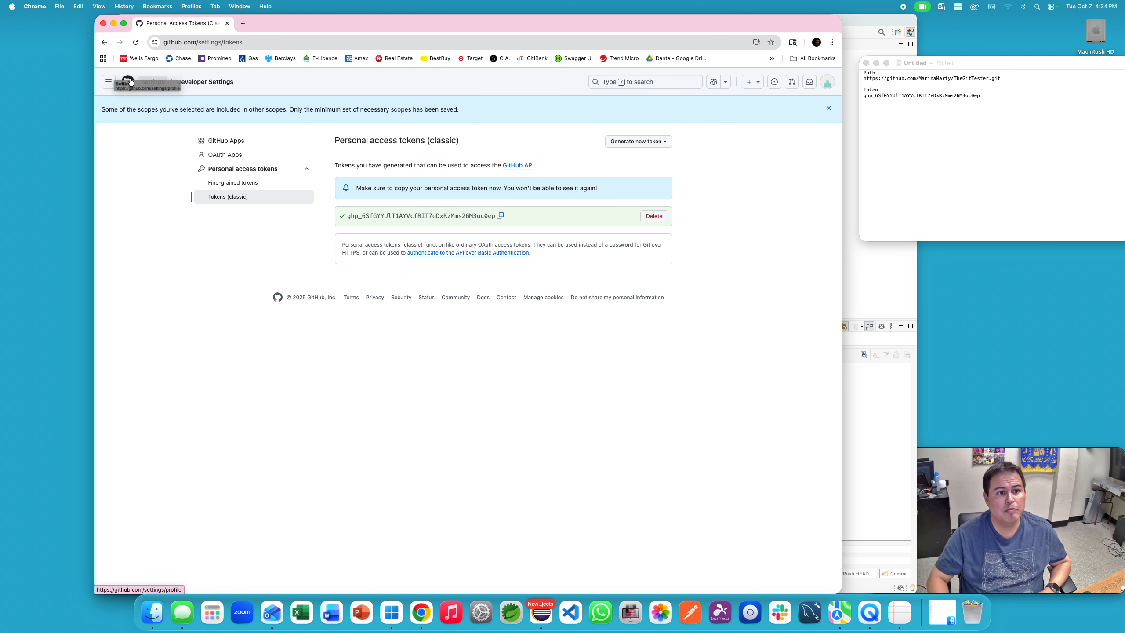
Step: Open and reload the GitHub dashboard, then switch to the Eclipse window
{"action": "left_click", "coordinate": [127, 82]}
{"action": "left_click", "coordinate": [138, 43]}
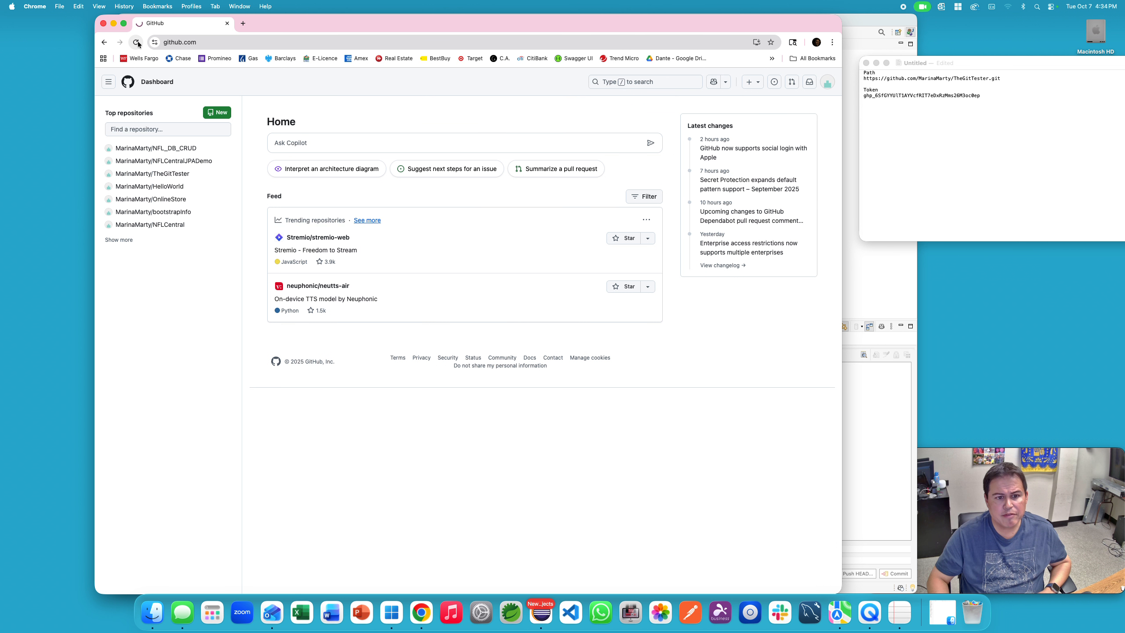
{"action": "left_click", "coordinate": [138, 43]}
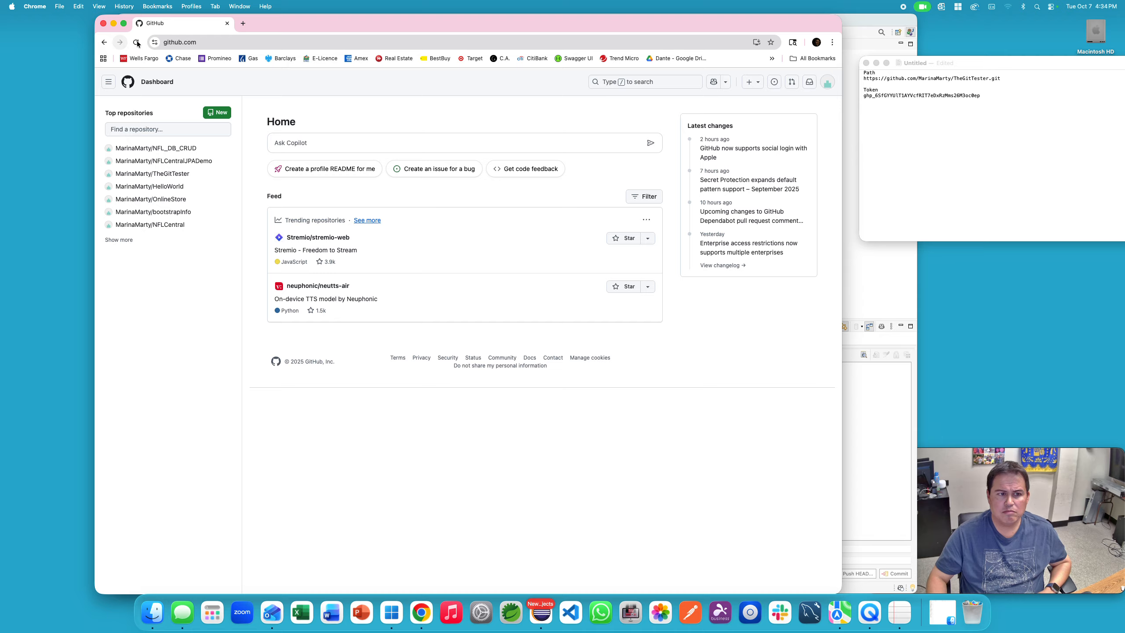
{"action": "left_click", "coordinate": [136, 43]}
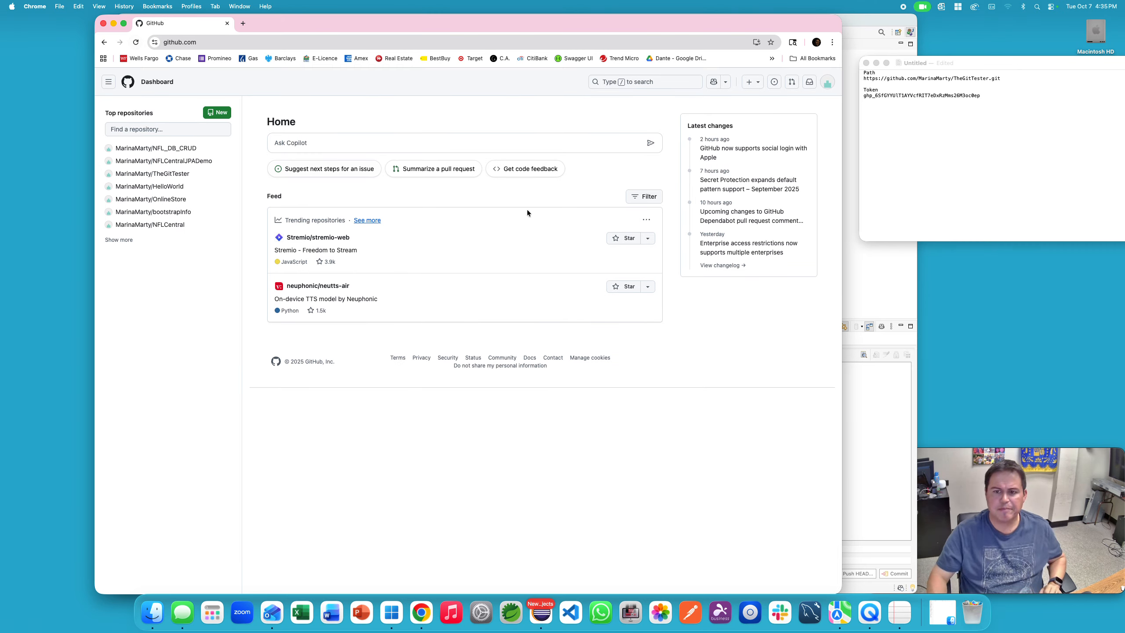
{"action": "left_click", "coordinate": [903, 250]}
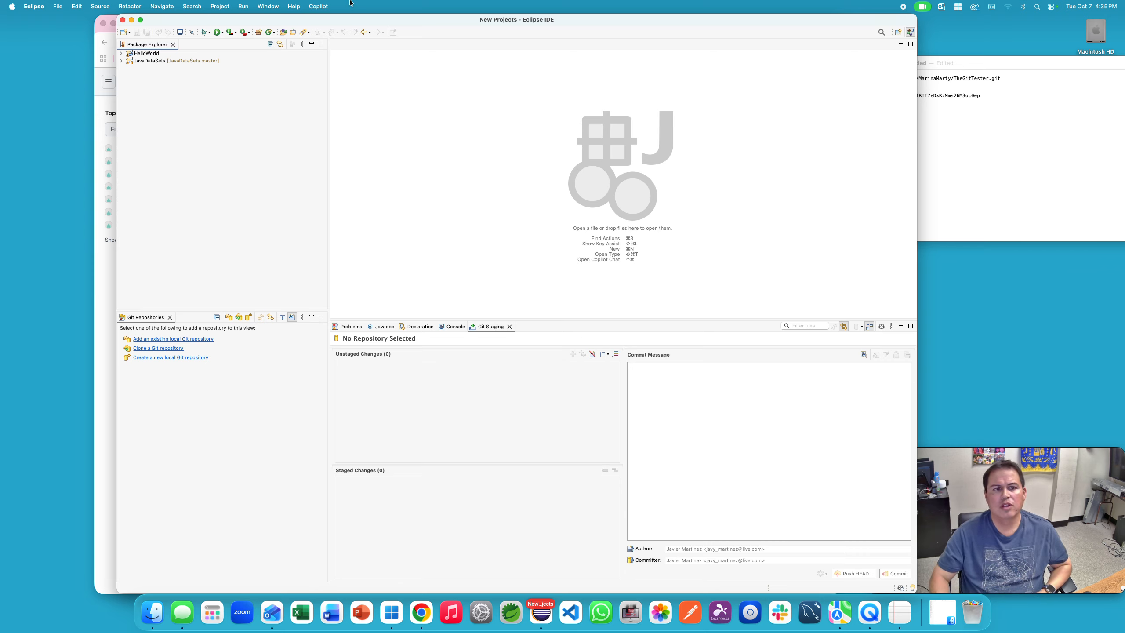
{"action": "left_click", "coordinate": [268, 6]}
{"action": "mouse_move", "coordinate": [281, 95]}
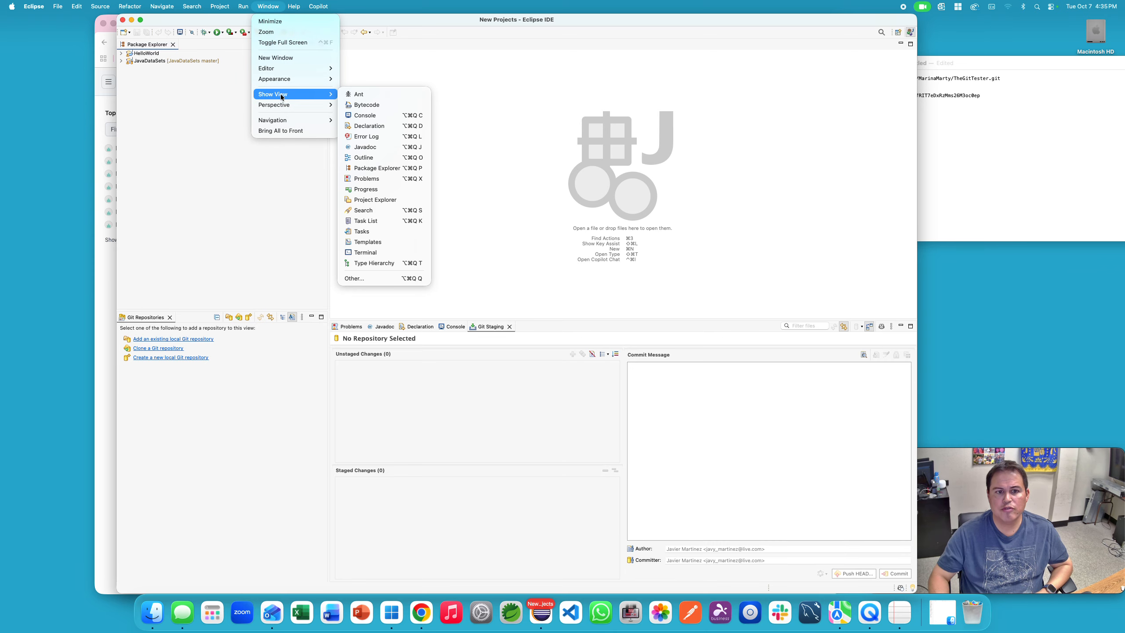
{"action": "left_click", "coordinate": [363, 278]}
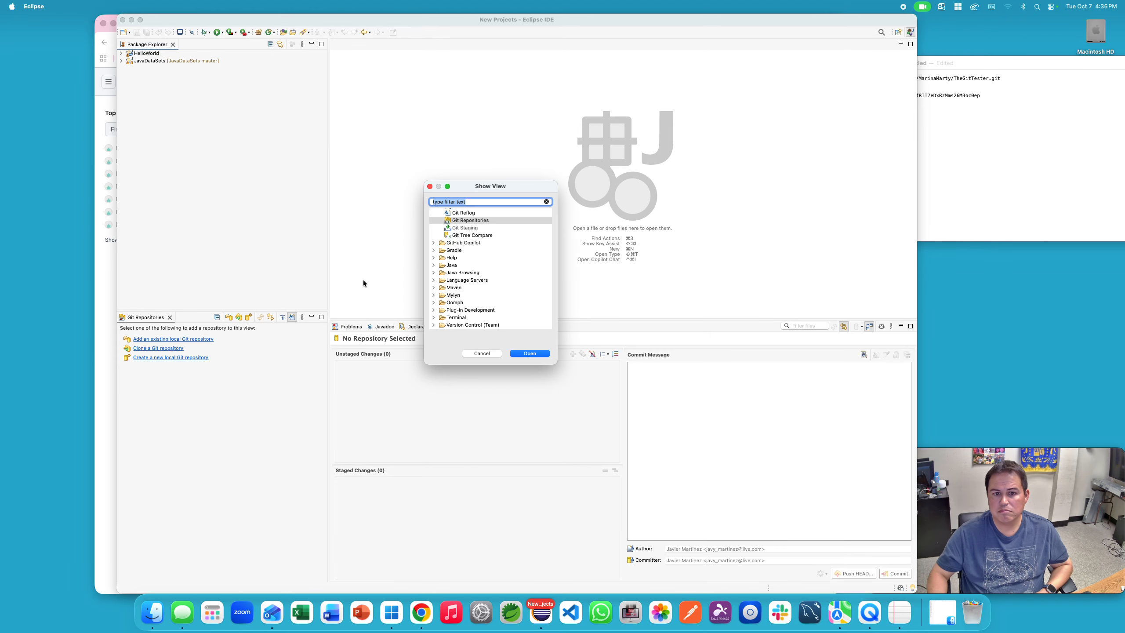
{"action": "scroll", "coordinate": [434, 249], "scroll_direction": "up", "scroll_amount": 3}
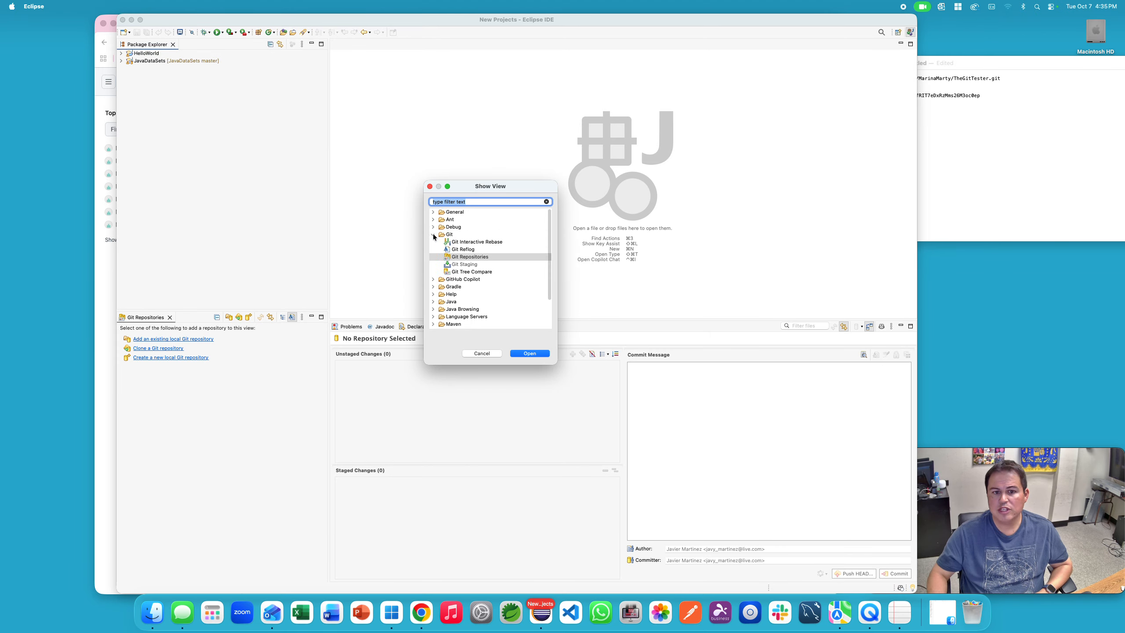
{"action": "left_click", "coordinate": [433, 235]}
{"action": "left_click", "coordinate": [433, 234]}
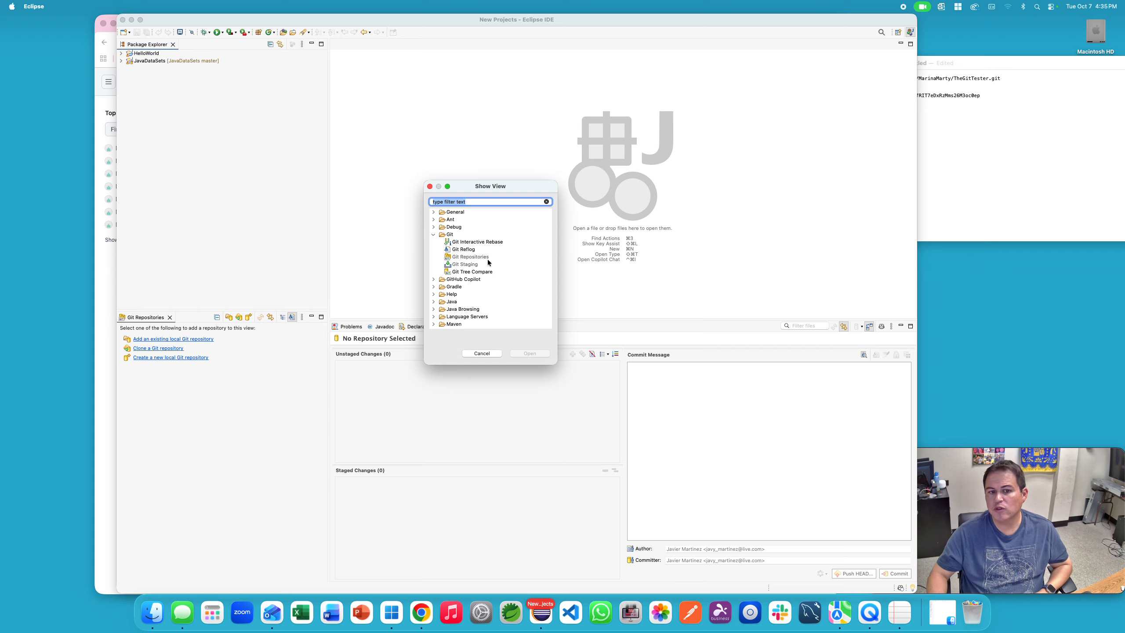
{"action": "left_click", "coordinate": [483, 257]}
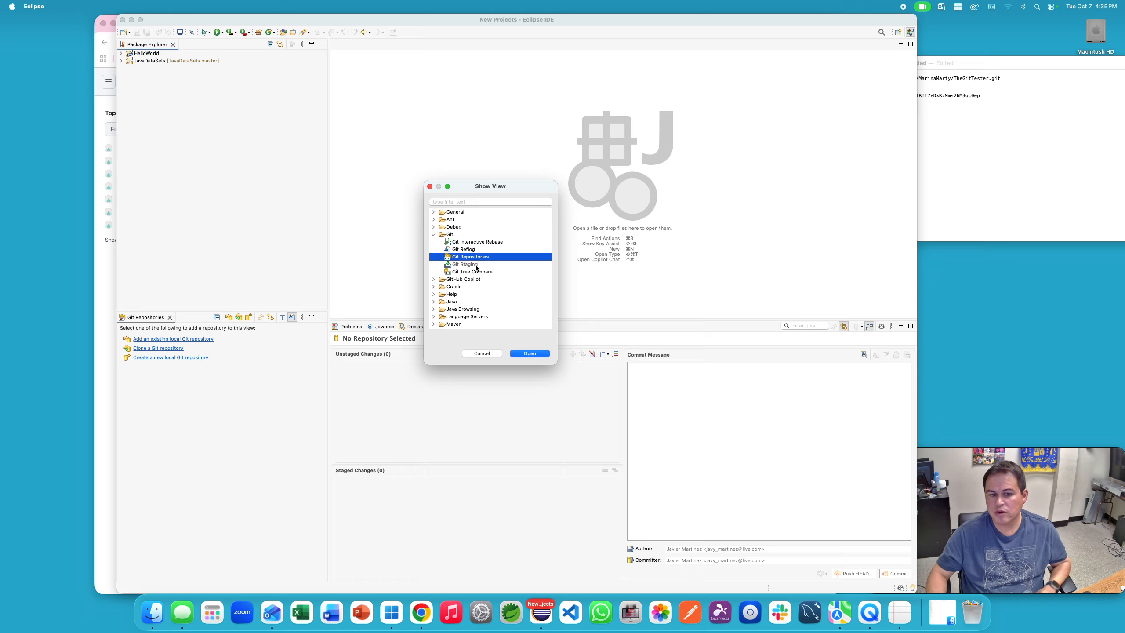
{"action": "left_click", "coordinate": [476, 265], "text": "super"}
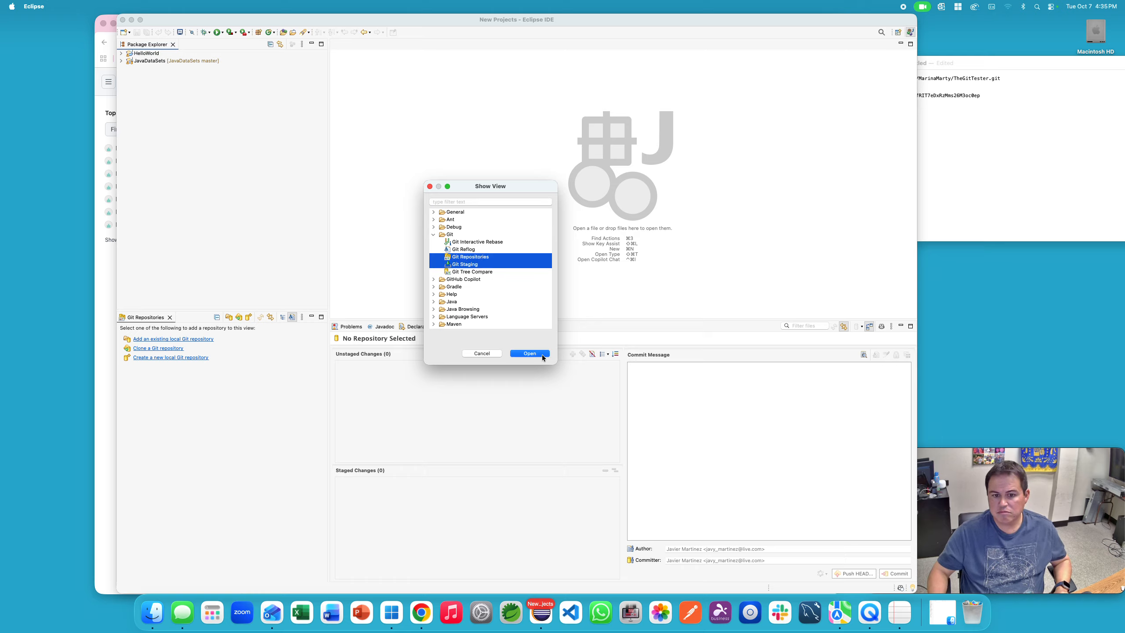
{"action": "left_click", "coordinate": [430, 187]}
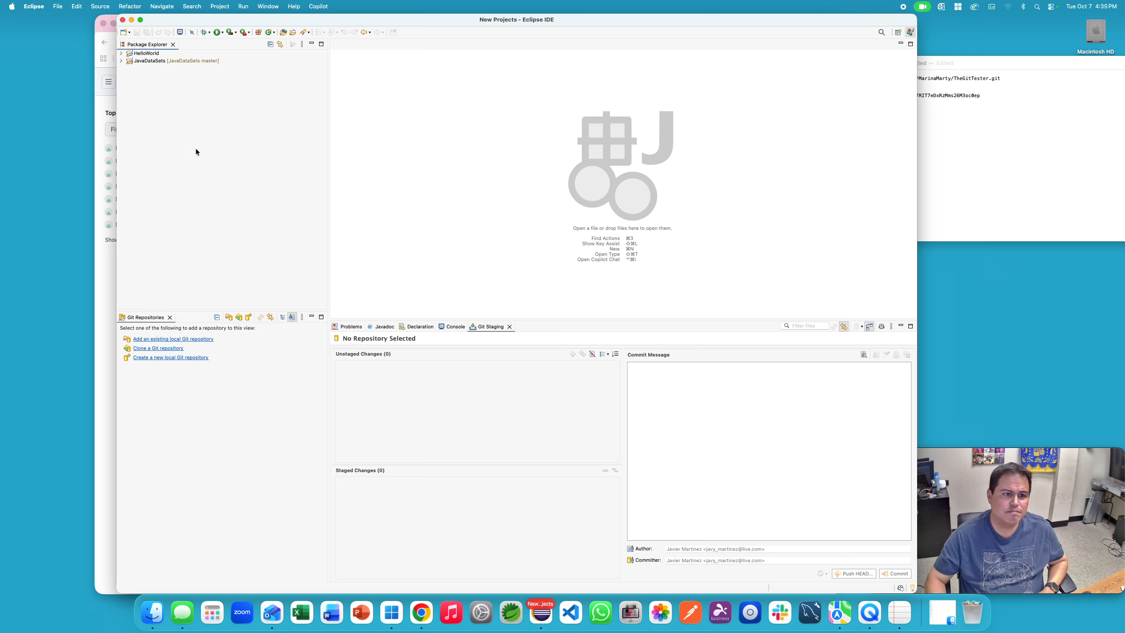
Step: Create a new Java project named TheGitTester
{"action": "right_click", "coordinate": [181, 135]}
{"action": "mouse_move", "coordinate": [242, 139]}
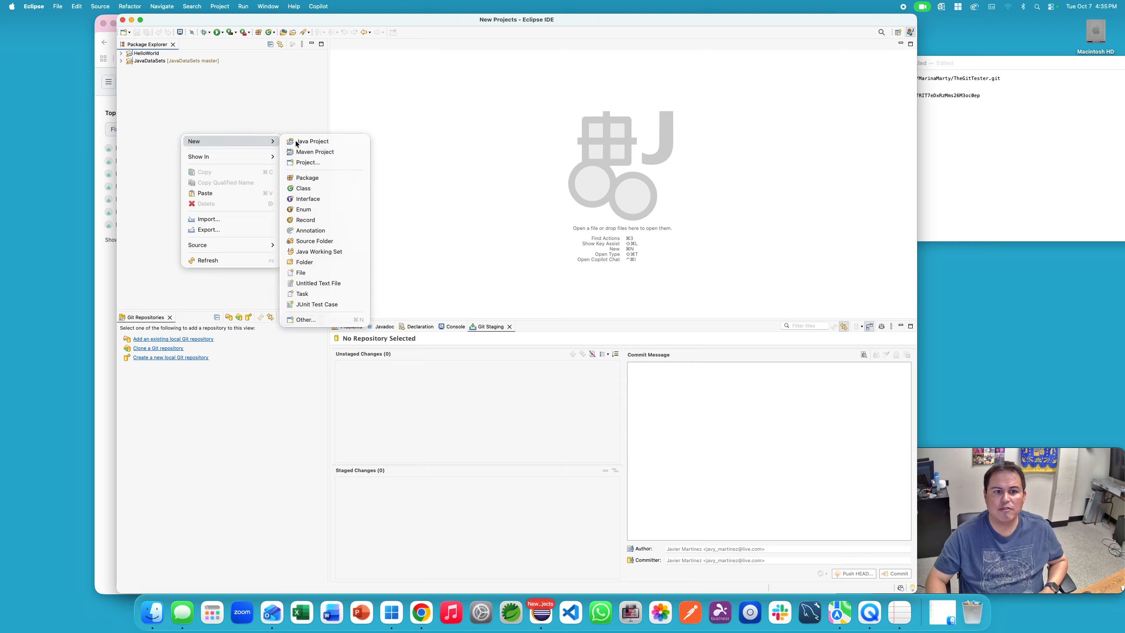
{"action": "left_click", "coordinate": [311, 141]}
{"action": "type", "text": "The"}
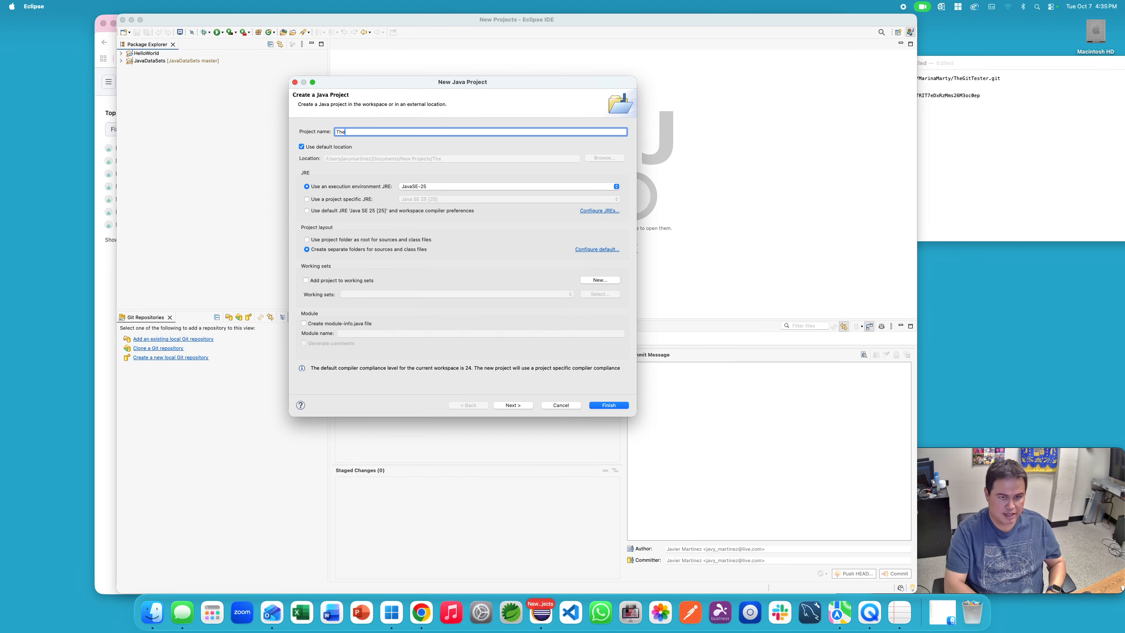
{"action": "type", "text": "GitT"}
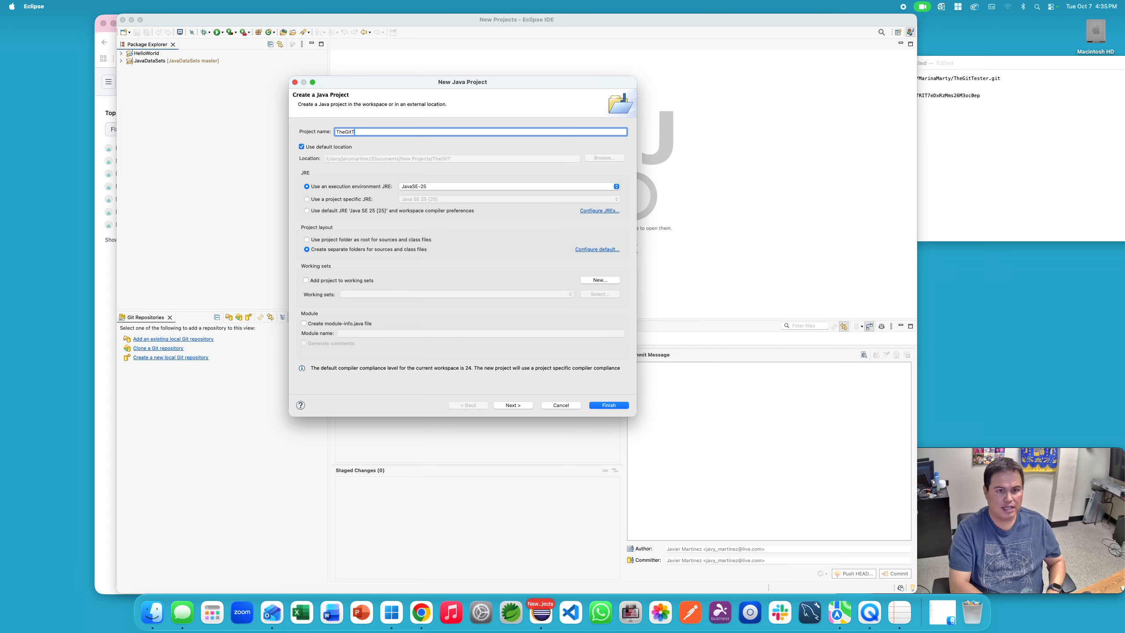
{"action": "type", "text": "ester"}
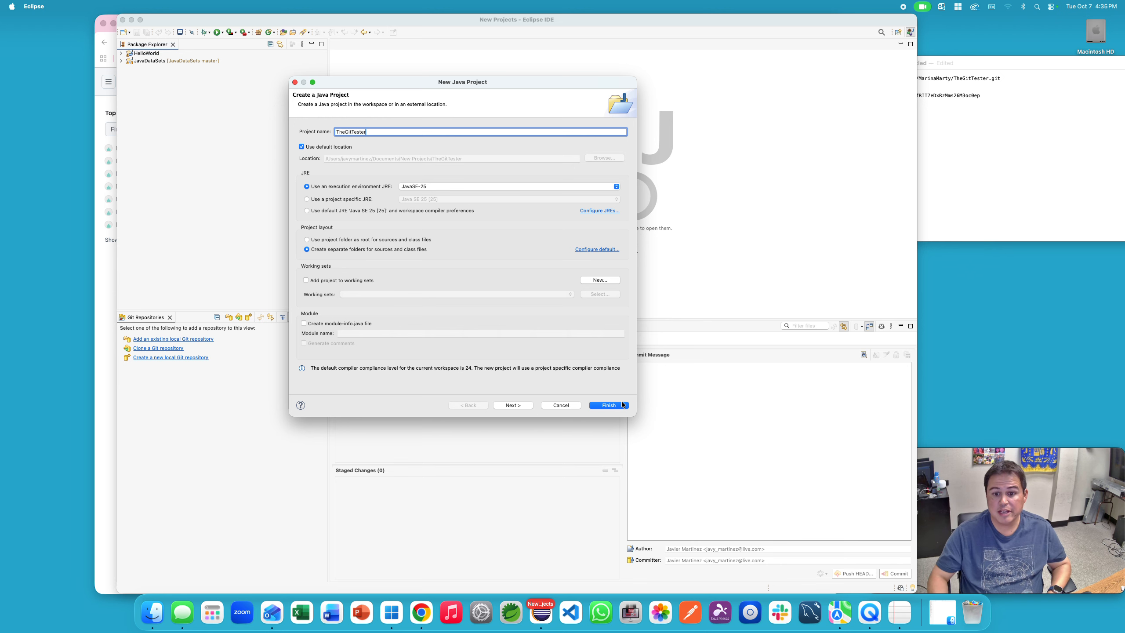
{"action": "left_click", "coordinate": [622, 405]}
Step: Add a Tester class with a main method and replace its TODO comment with 'Sys'
{"action": "right_click", "coordinate": [216, 69]}
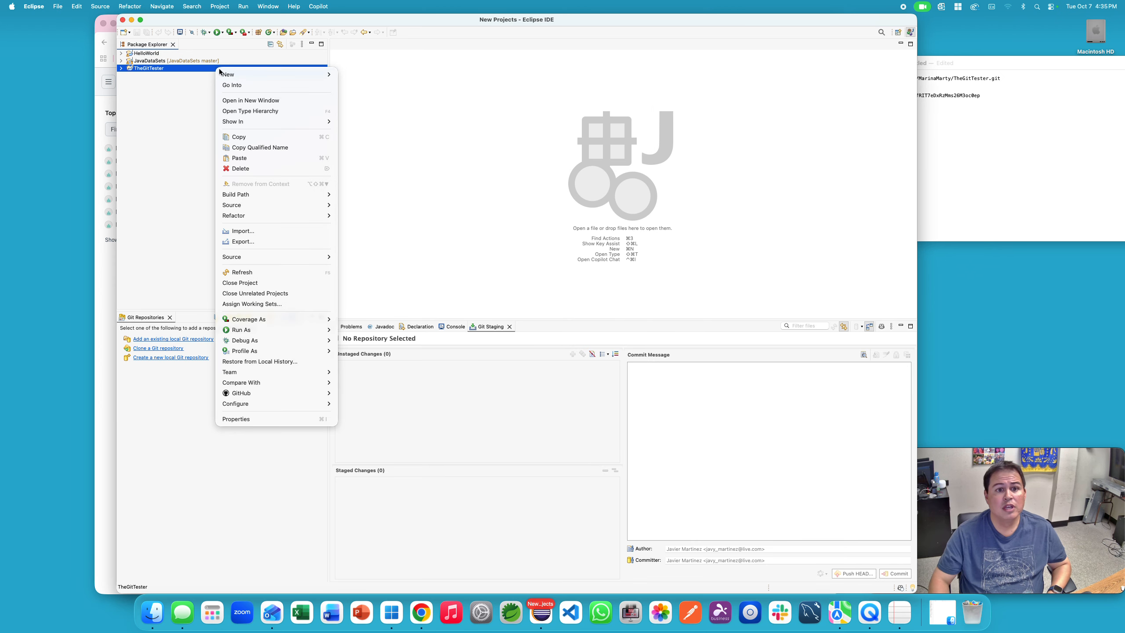
{"action": "mouse_move", "coordinate": [234, 74]}
{"action": "left_click", "coordinate": [374, 123]}
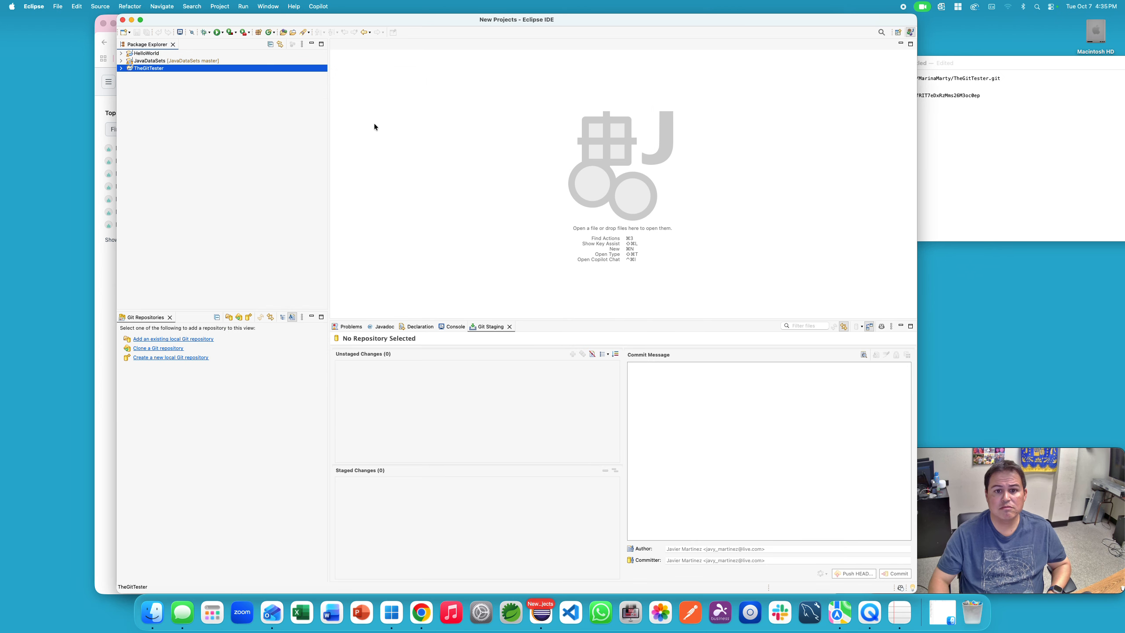
{"action": "type", "text": "Tester"}
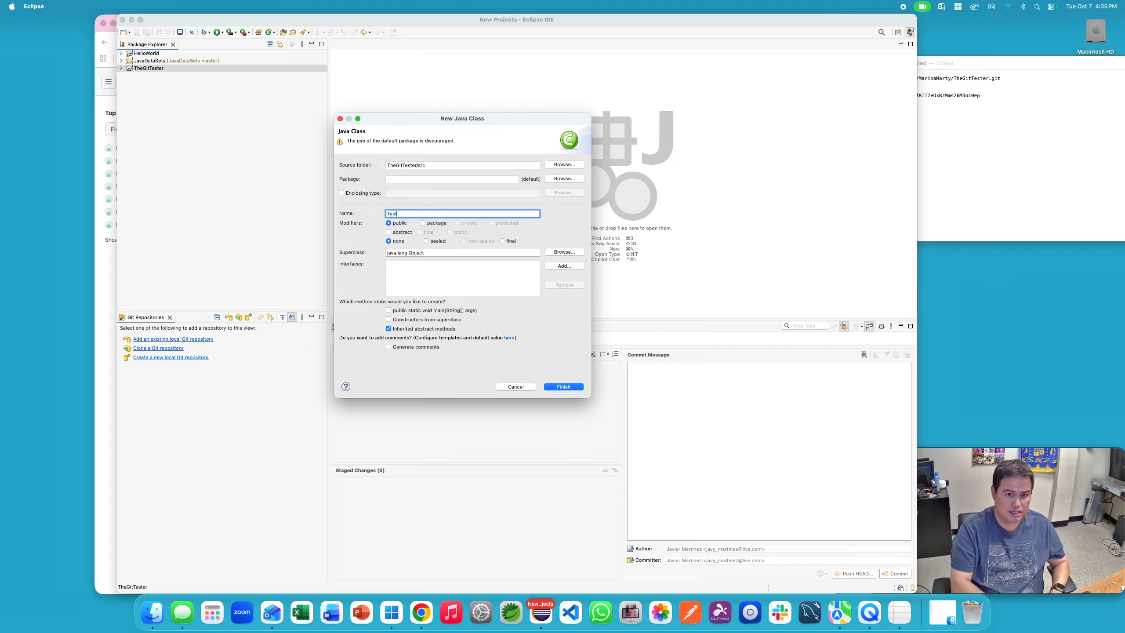
{"action": "left_click", "coordinate": [437, 312]}
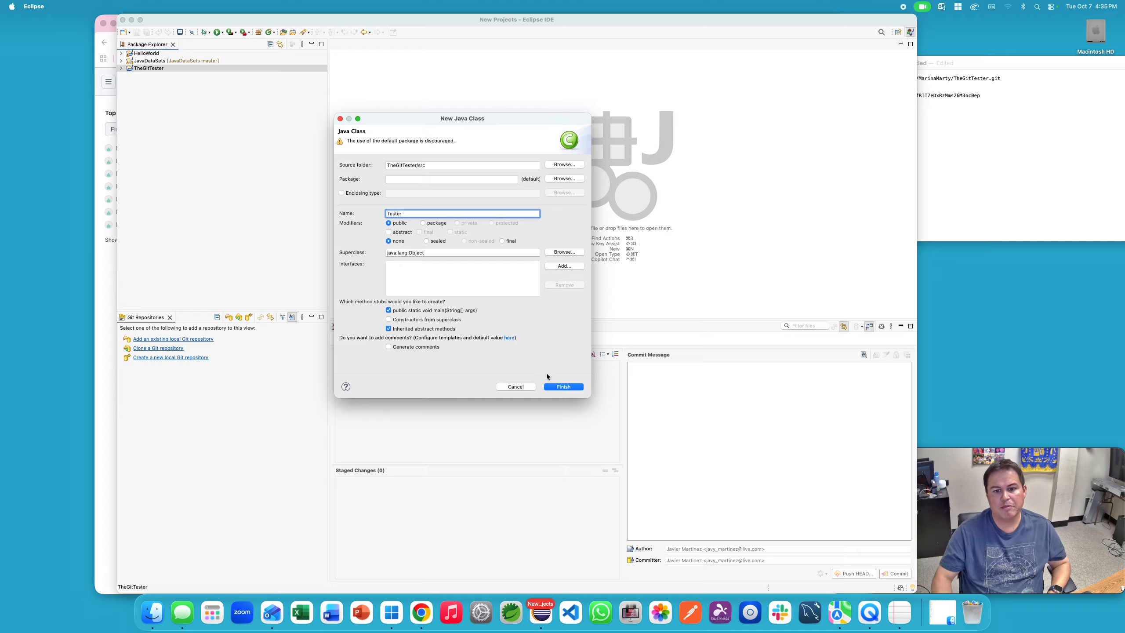
{"action": "left_click", "coordinate": [557, 387]}
{"action": "left_click_drag", "start_coordinate": [668, 105], "coordinate": [400, 97]}
{"action": "type", "text": "Sysout"}
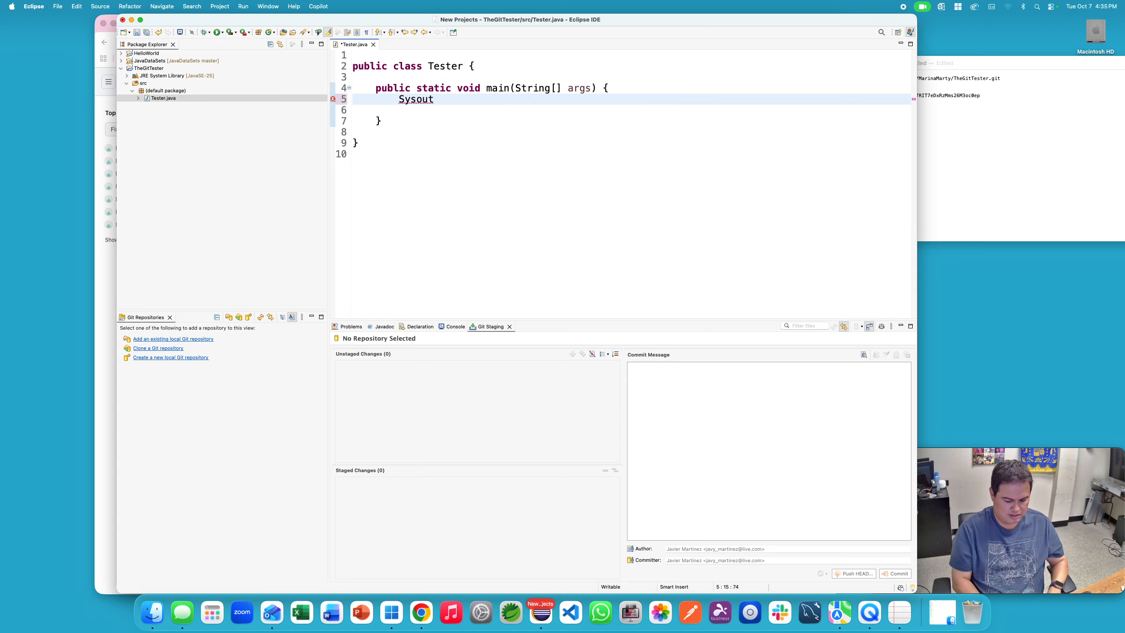
Step: Expand Sysout into System.out.println("Hello World!") in Tester's main method
{"action": "key", "text": "ctrl+Return"}
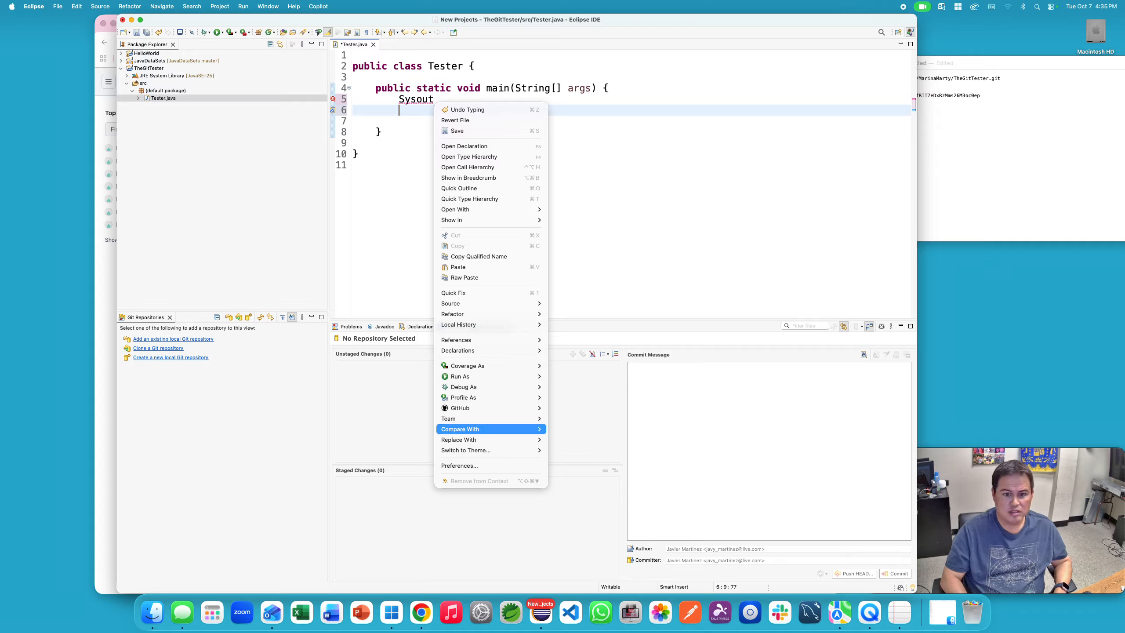
{"action": "left_click", "coordinate": [672, 136]}
{"action": "key", "text": "Down"}
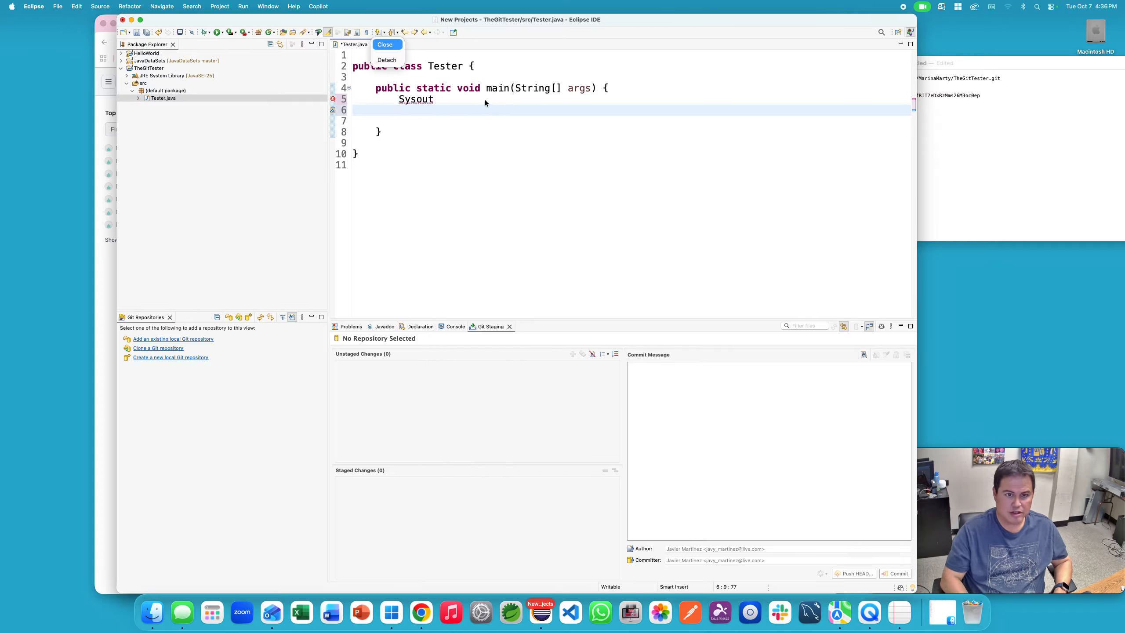
{"action": "key", "text": "Escape"}
{"action": "key", "text": "BackSpace"}
{"action": "key", "text": "BackSpace"}
{"action": "key", "text": "BackSpace"}
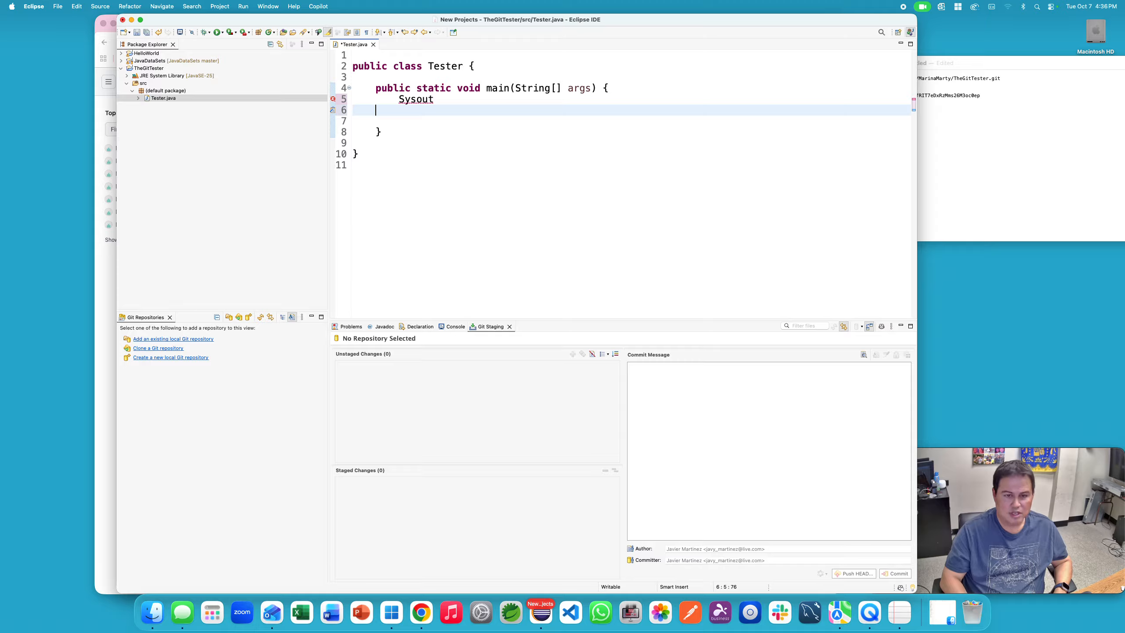
{"action": "key", "text": "ctrl+space"}
{"action": "key", "text": "Return"}
{"action": "key", "text": "End"}
{"action": "left_click", "coordinate": [513, 99]}
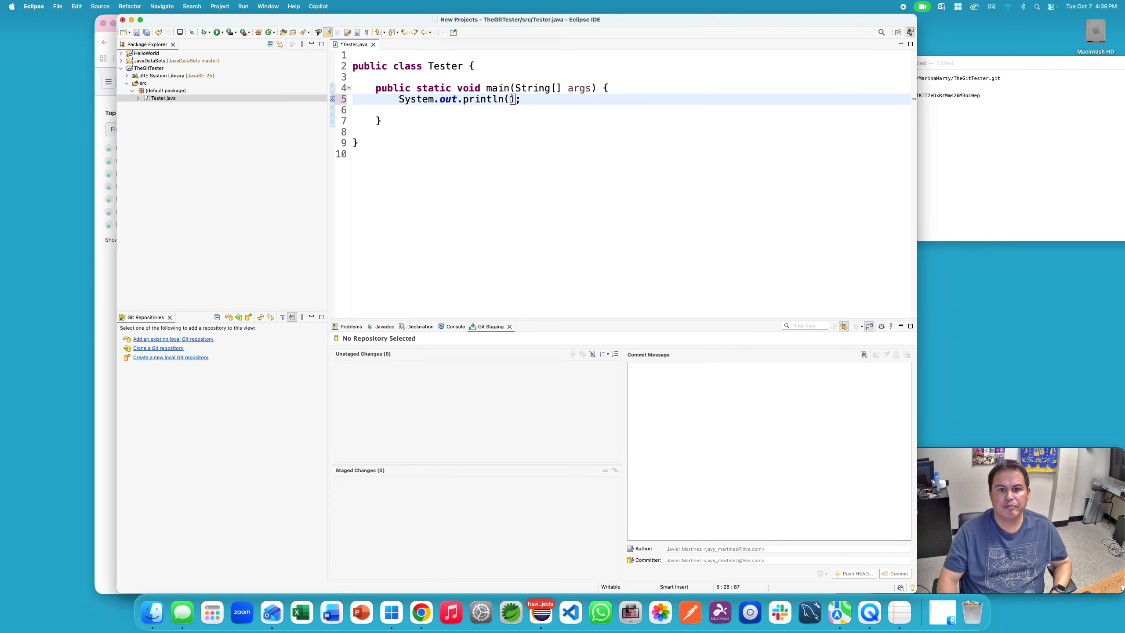
{"action": "type", "text": "\"Hello World!"}
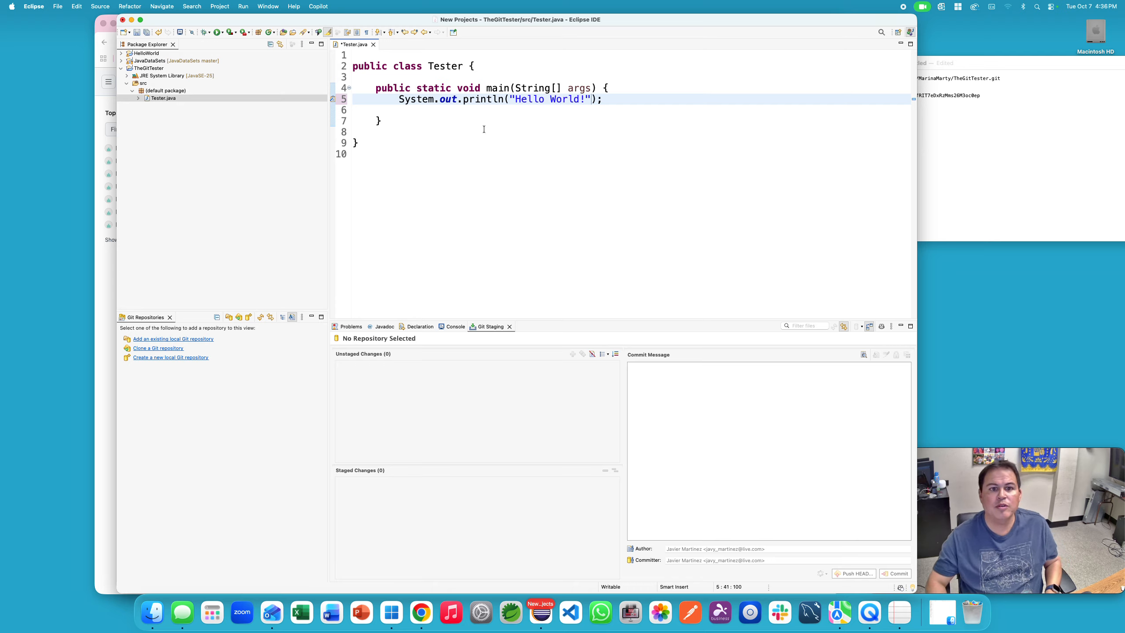
Step: Save Tester.java and run it, confirming Hello World! in the Console
{"action": "key", "text": "super+s"}
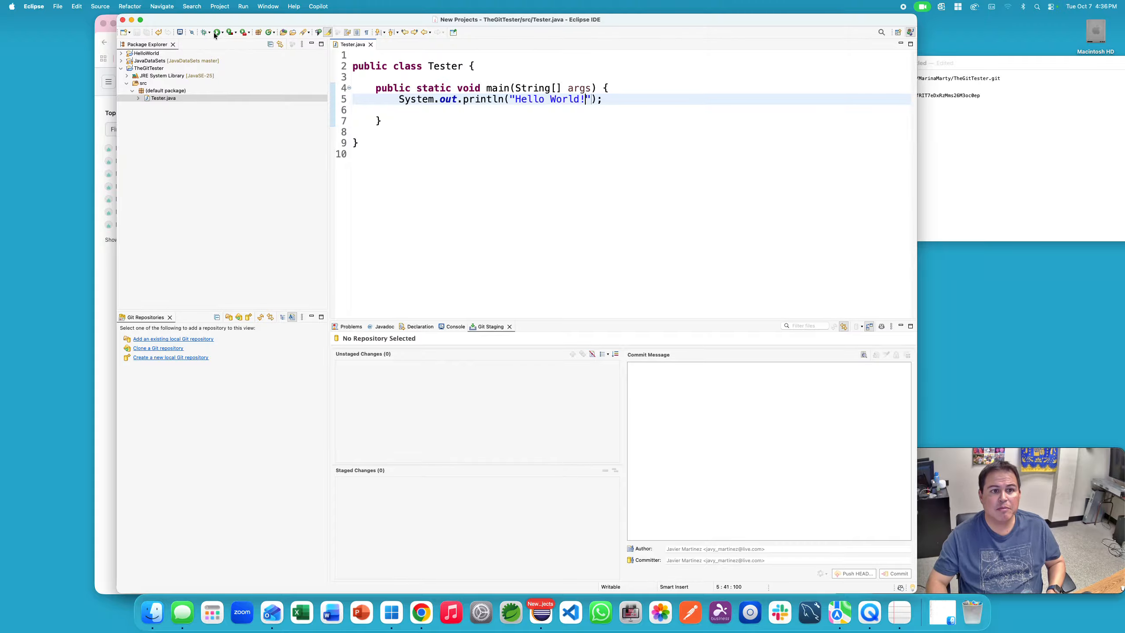
{"action": "left_click", "coordinate": [216, 33]}
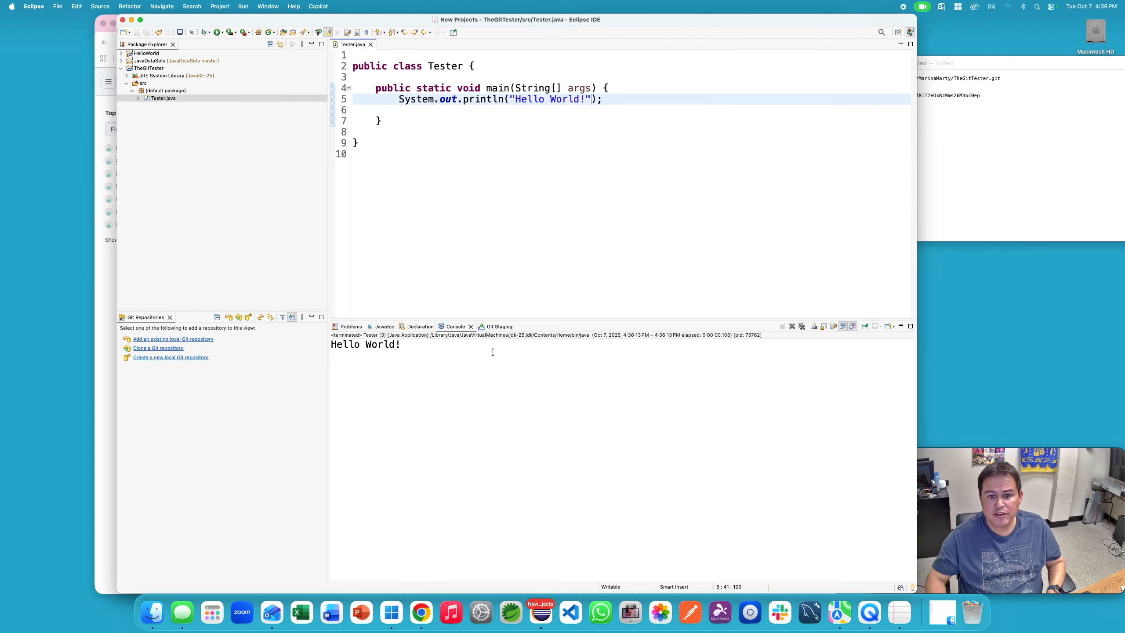
{"action": "left_click", "coordinate": [494, 327]}
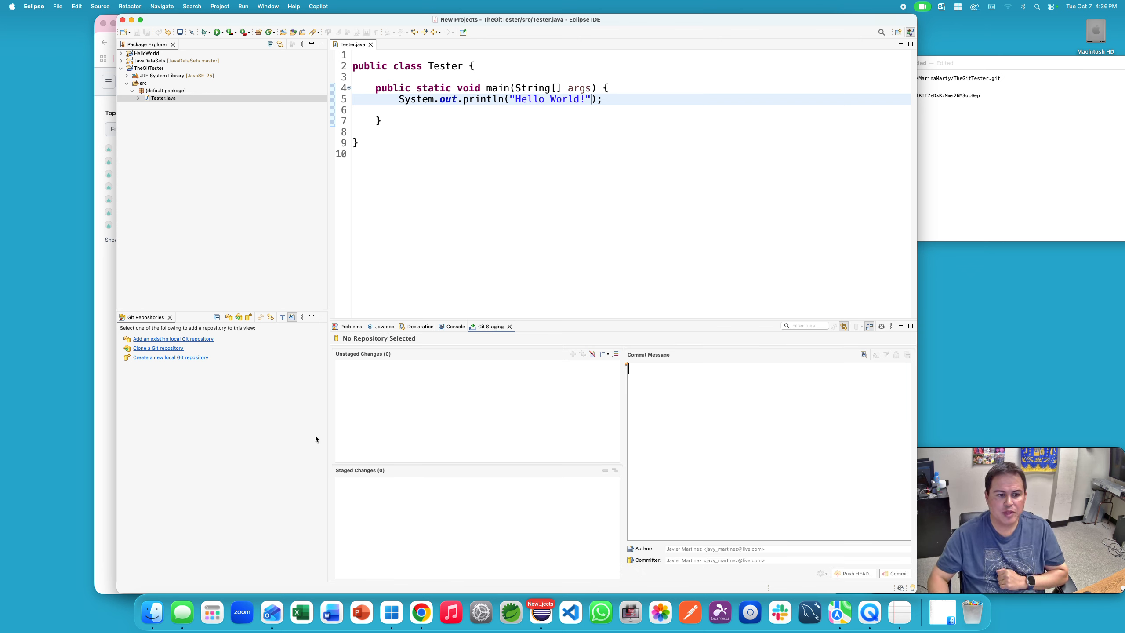
Step: Share TheGitTester via Team > Share Project, creating a new repository in its parent folder
{"action": "left_click", "coordinate": [147, 69]}
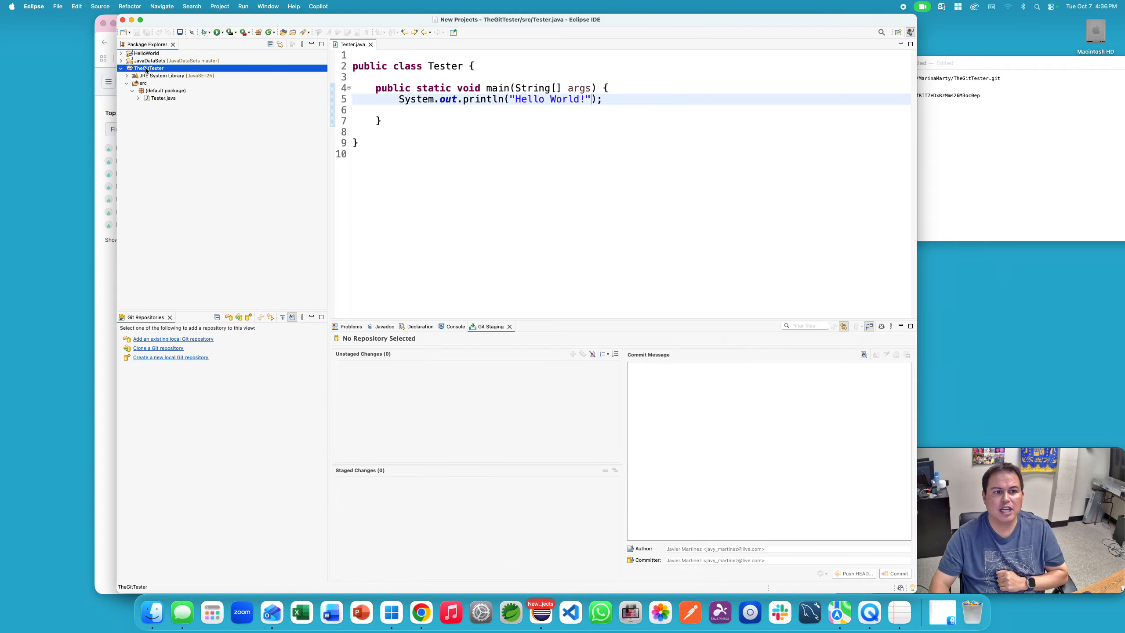
{"action": "right_click", "coordinate": [147, 70]}
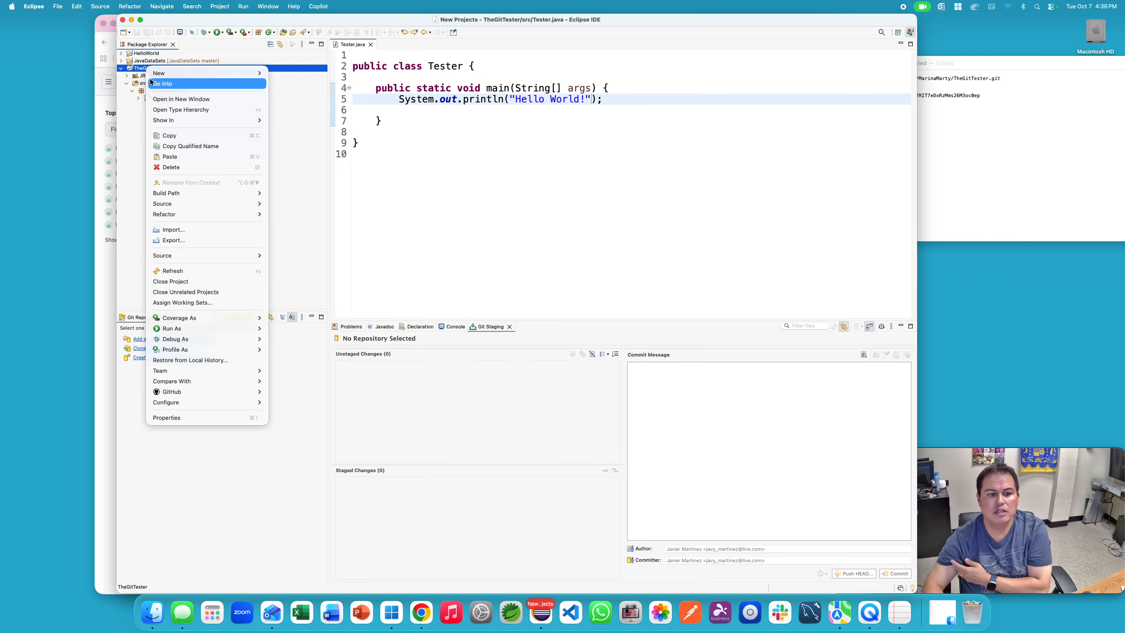
{"action": "mouse_move", "coordinate": [191, 374]}
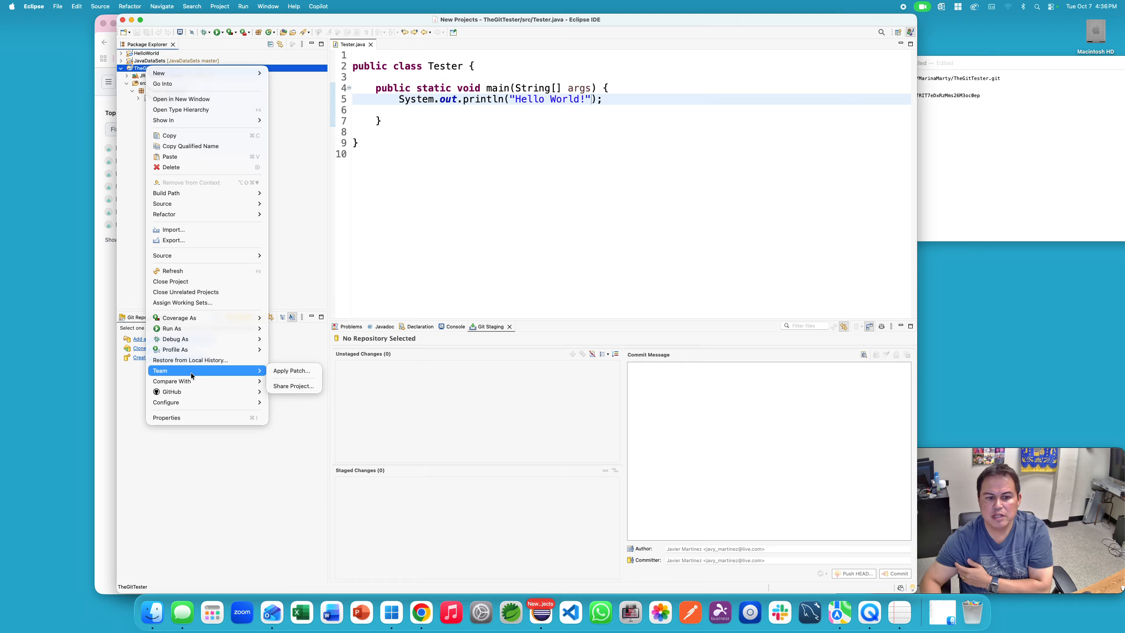
{"action": "left_click", "coordinate": [283, 386]}
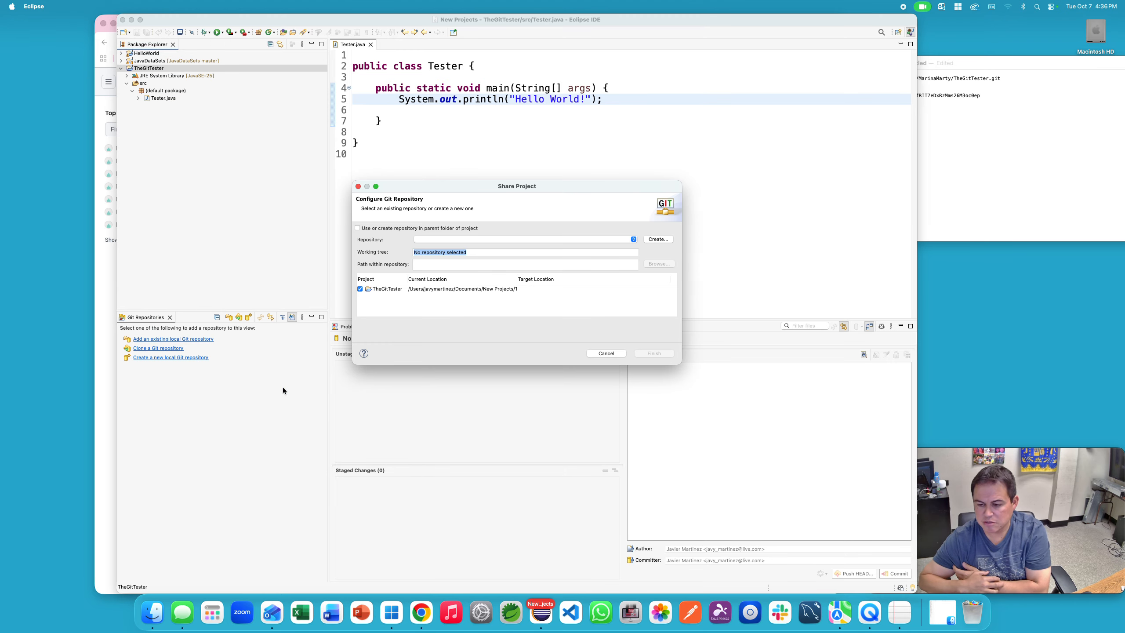
{"action": "left_click", "coordinate": [374, 228]}
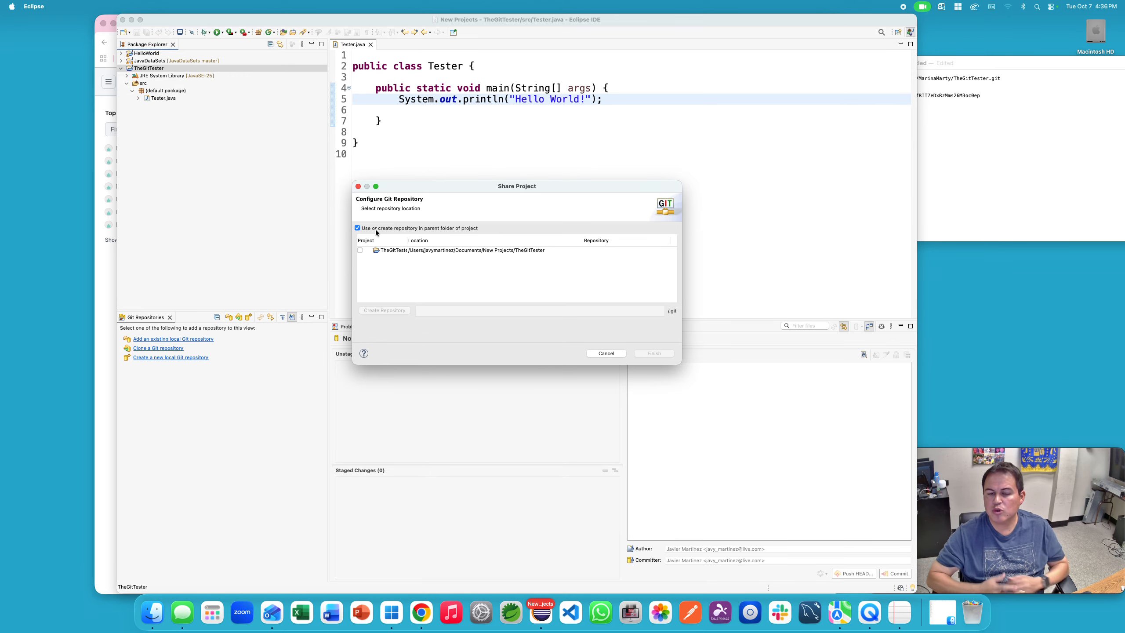
{"action": "left_click", "coordinate": [377, 252]}
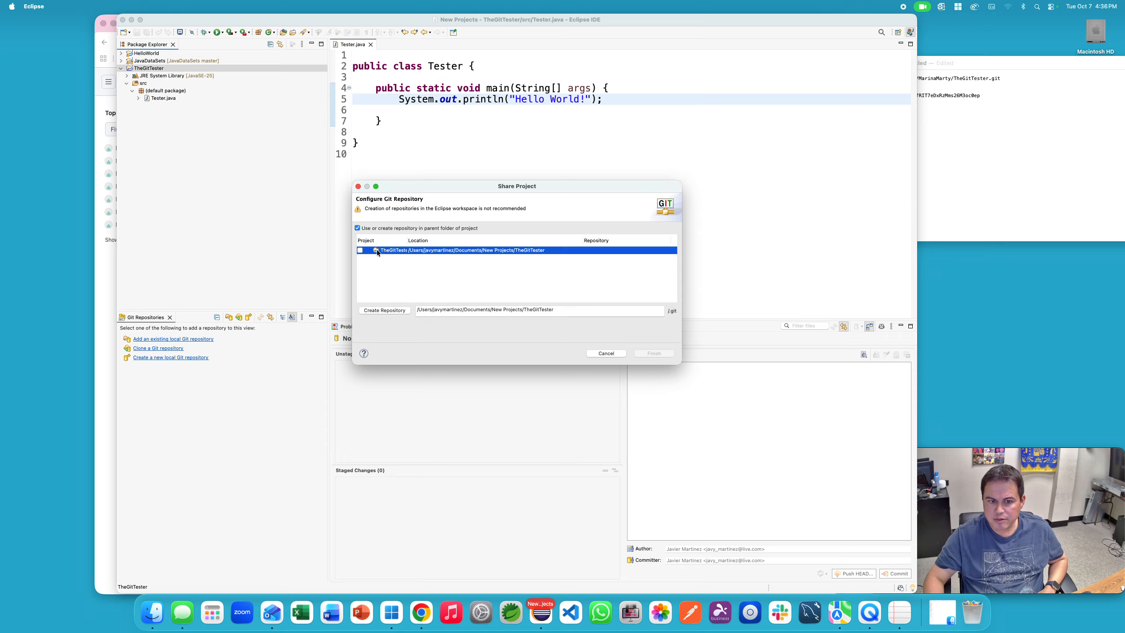
{"action": "left_click", "coordinate": [384, 311]}
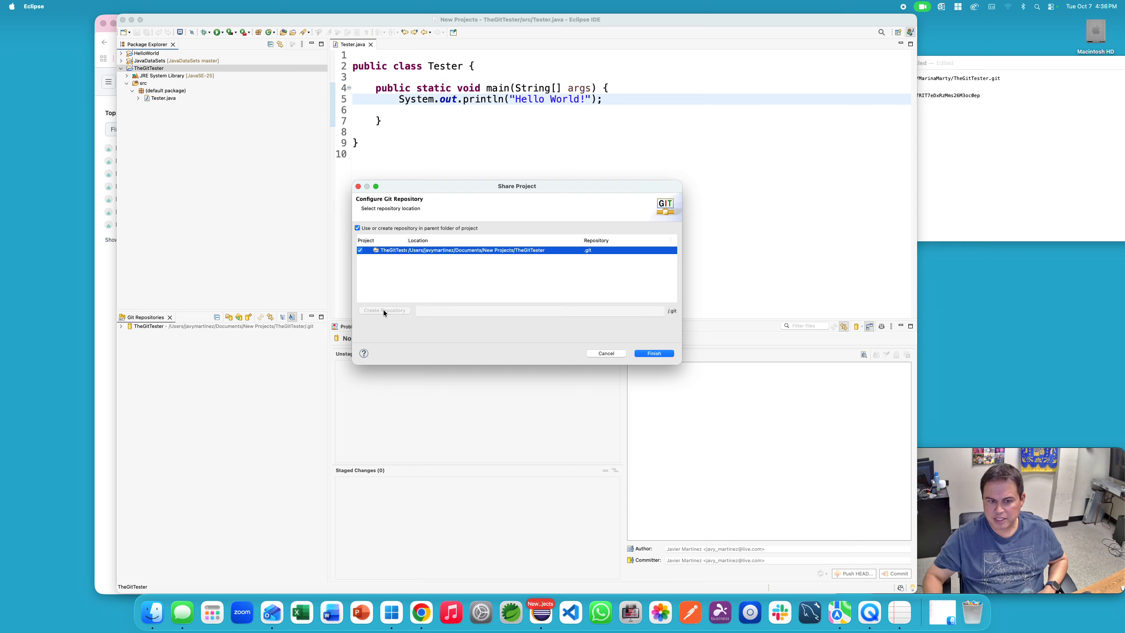
{"action": "left_click", "coordinate": [653, 353]}
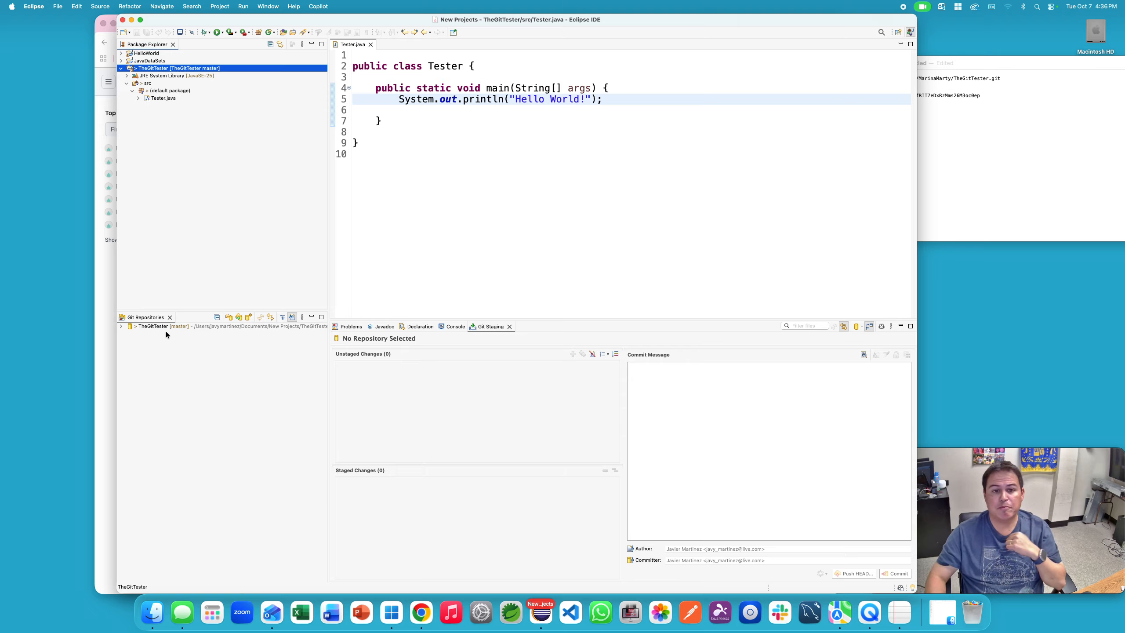
Step: Under the TheGitTester repository's Remotes, create a push remote named TheGitPusher
{"action": "left_click", "coordinate": [121, 327]}
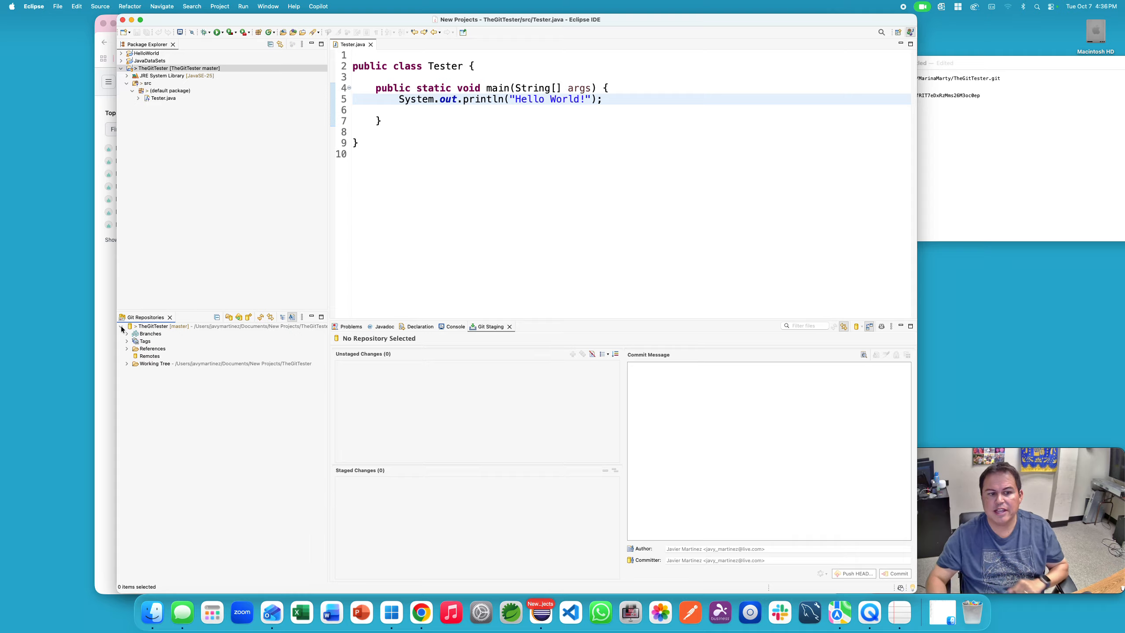
{"action": "left_click", "coordinate": [154, 357]}
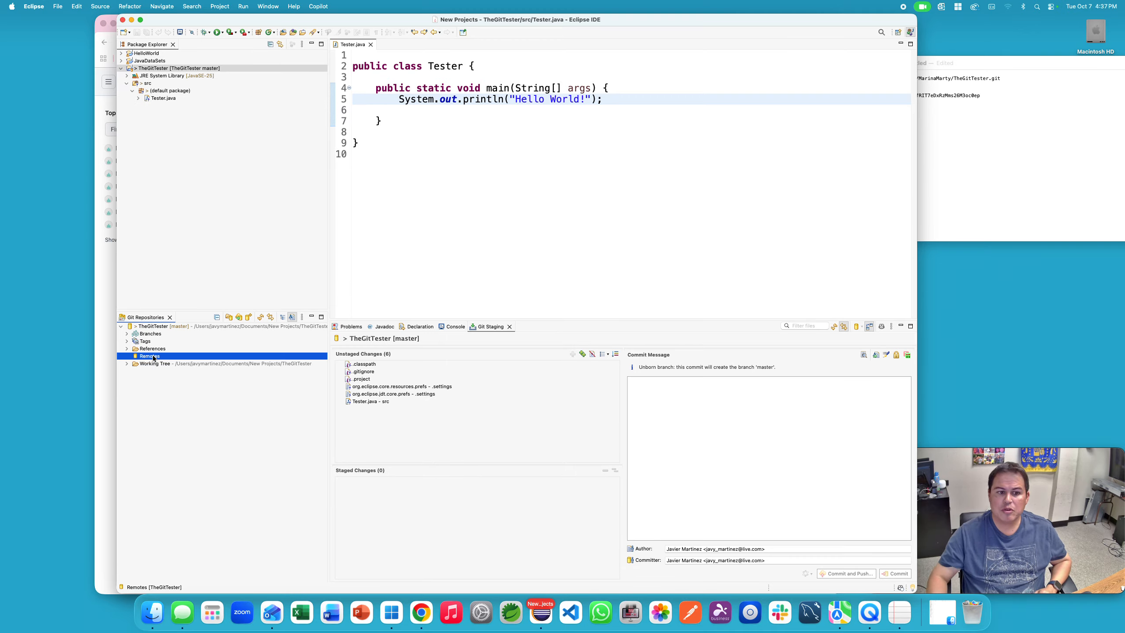
{"action": "right_click", "coordinate": [154, 358]}
{"action": "left_click", "coordinate": [170, 361]}
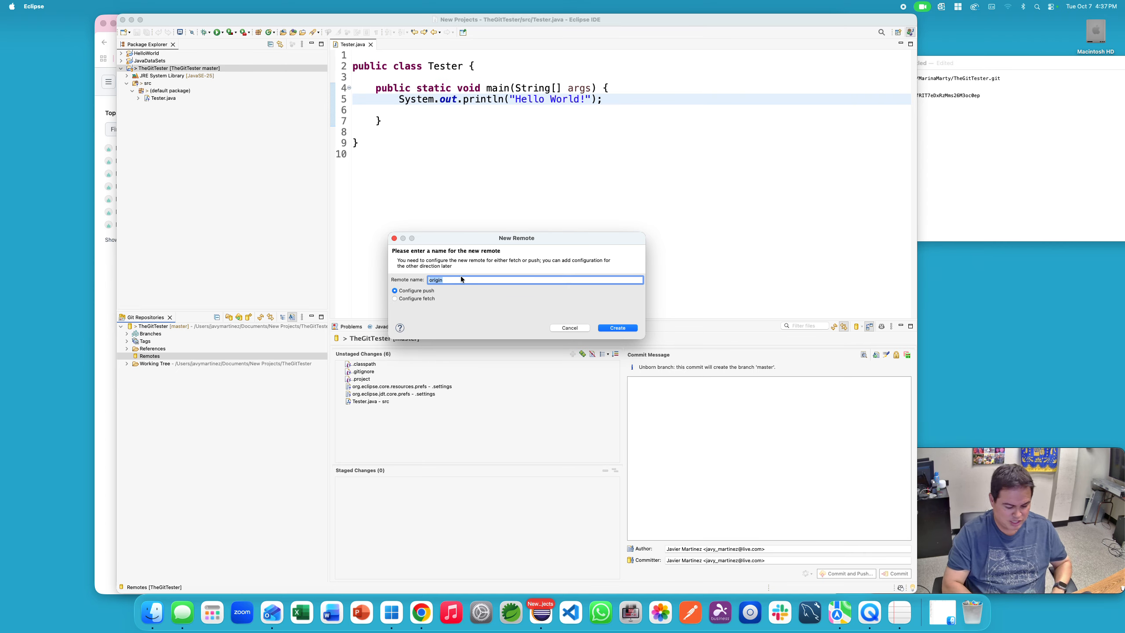
{"action": "type", "text": "THe"}
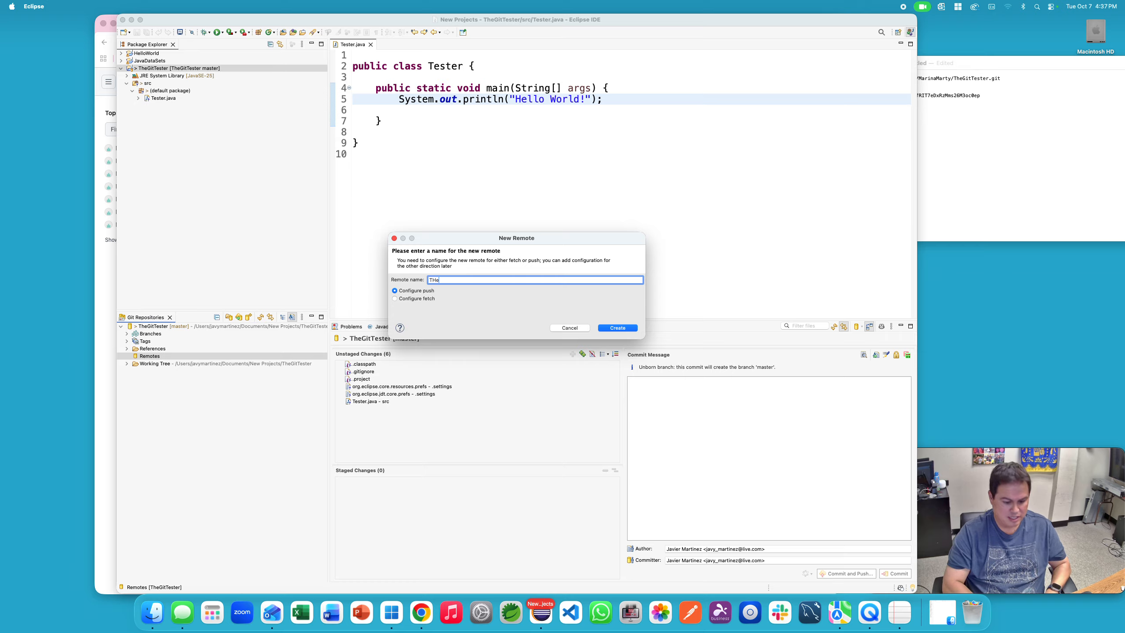
{"action": "key", "text": "BackSpace"}
{"action": "key", "text": "BackSpace"}
{"action": "type", "text": "he"}
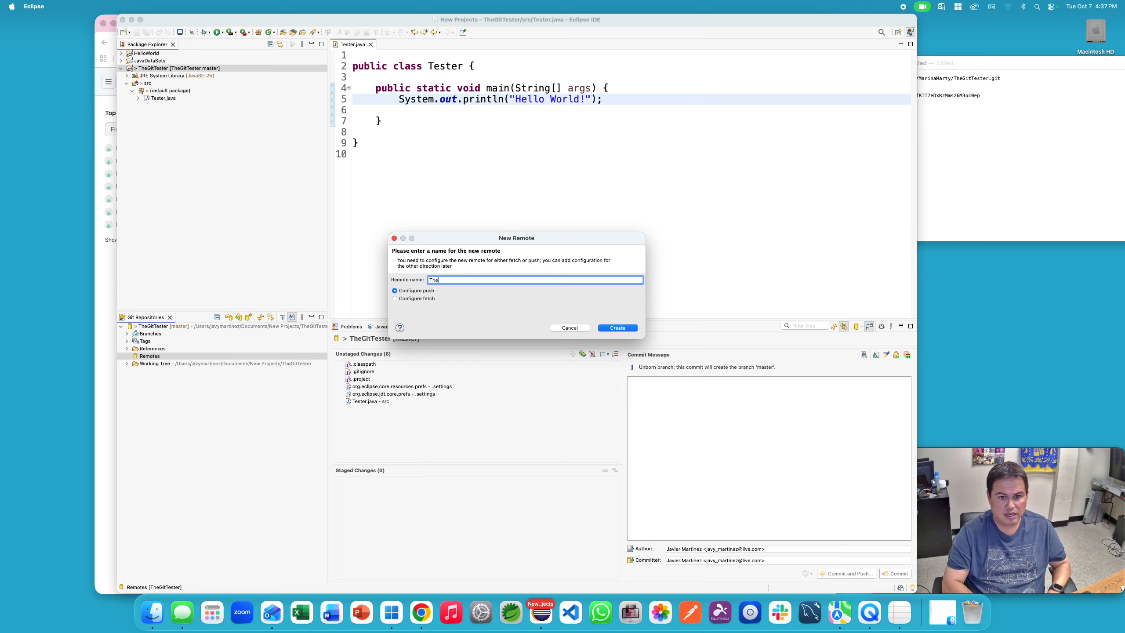
{"action": "type", "text": "GitPusher"}
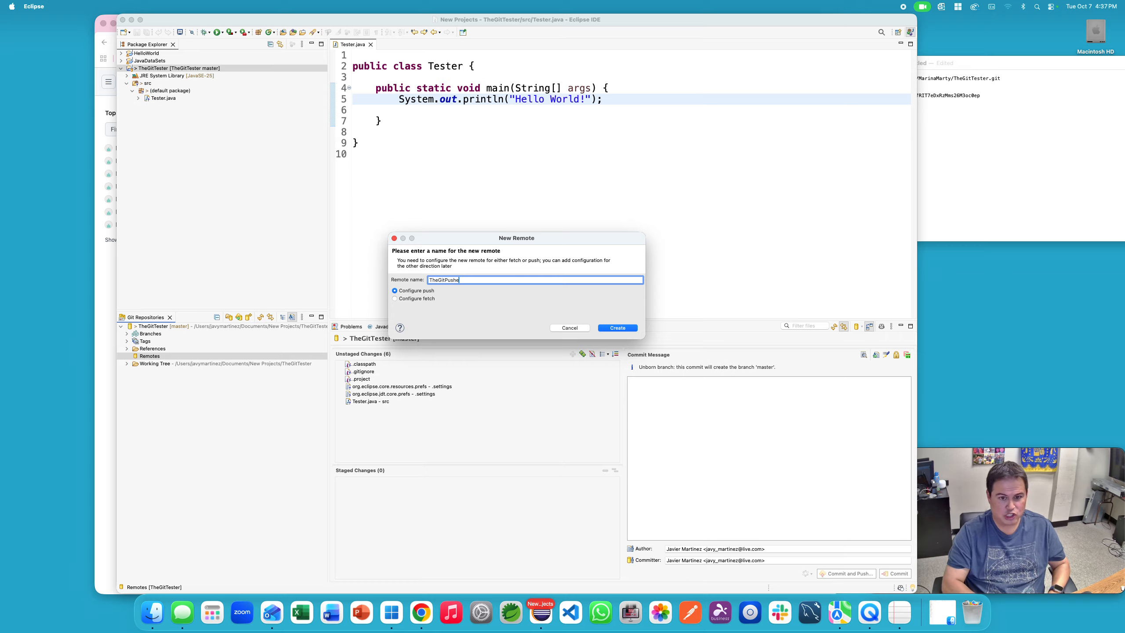
{"action": "left_click", "coordinate": [618, 327]}
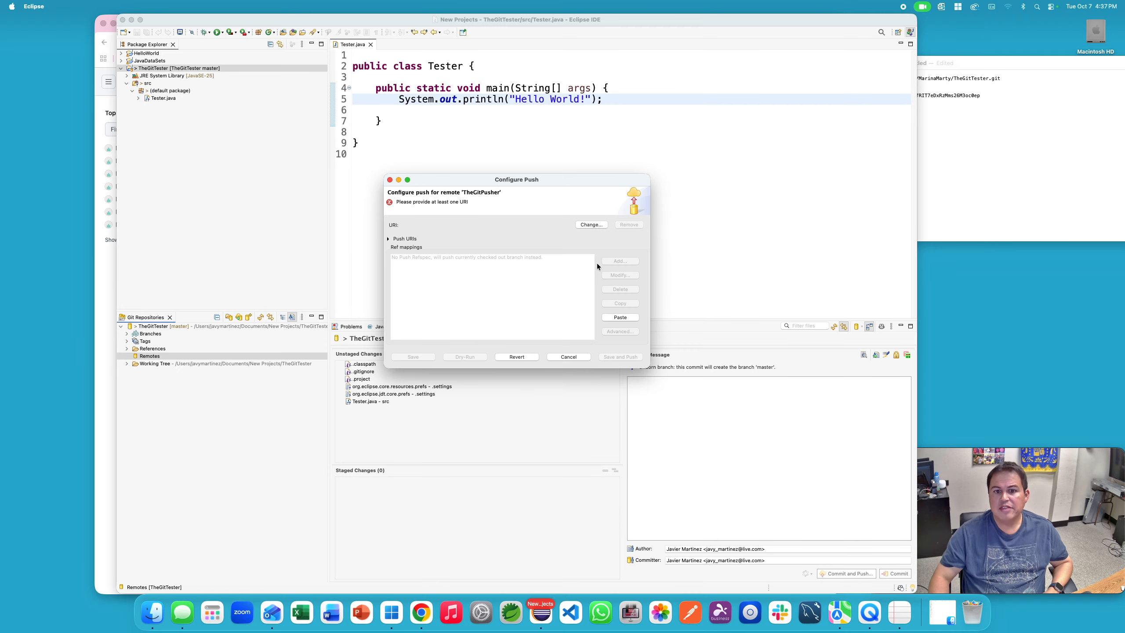
Step: Copy the GitHub TheGitTester repository URL from the notes into the remote's URI field
{"action": "left_click", "coordinate": [592, 225]}
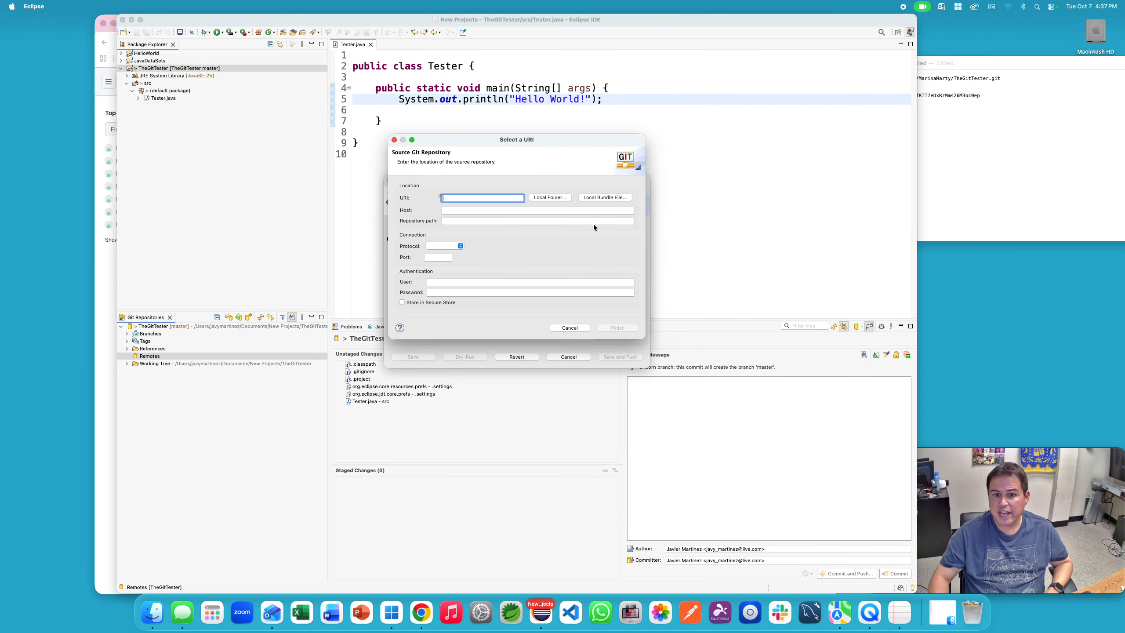
{"action": "left_click", "coordinate": [974, 146]}
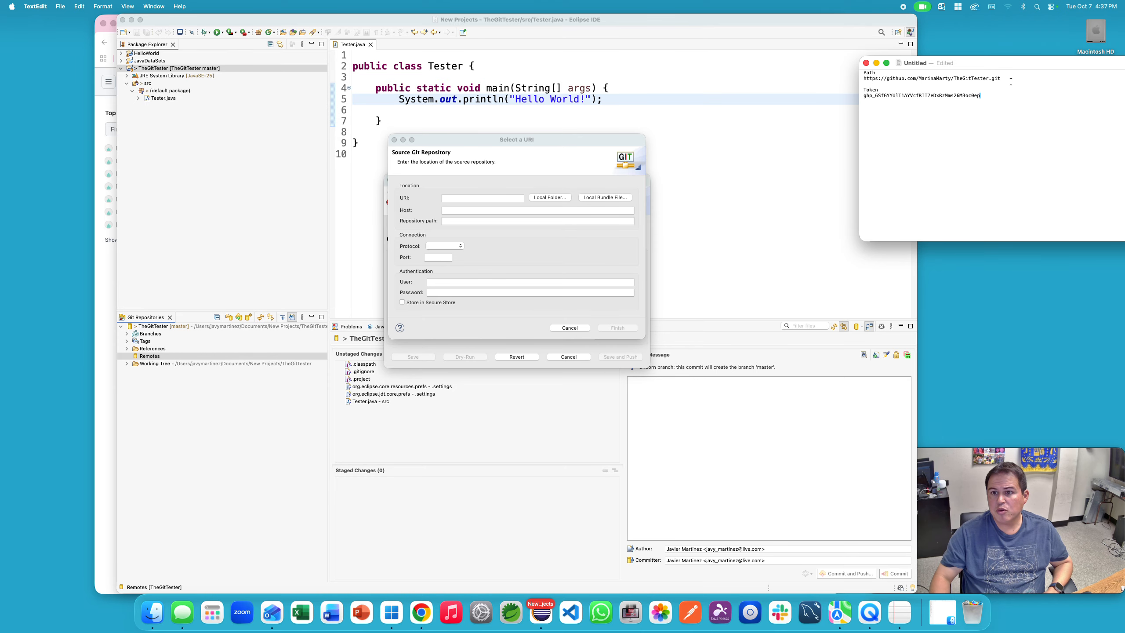
{"action": "left_click_drag", "start_coordinate": [1003, 77], "coordinate": [860, 82]}
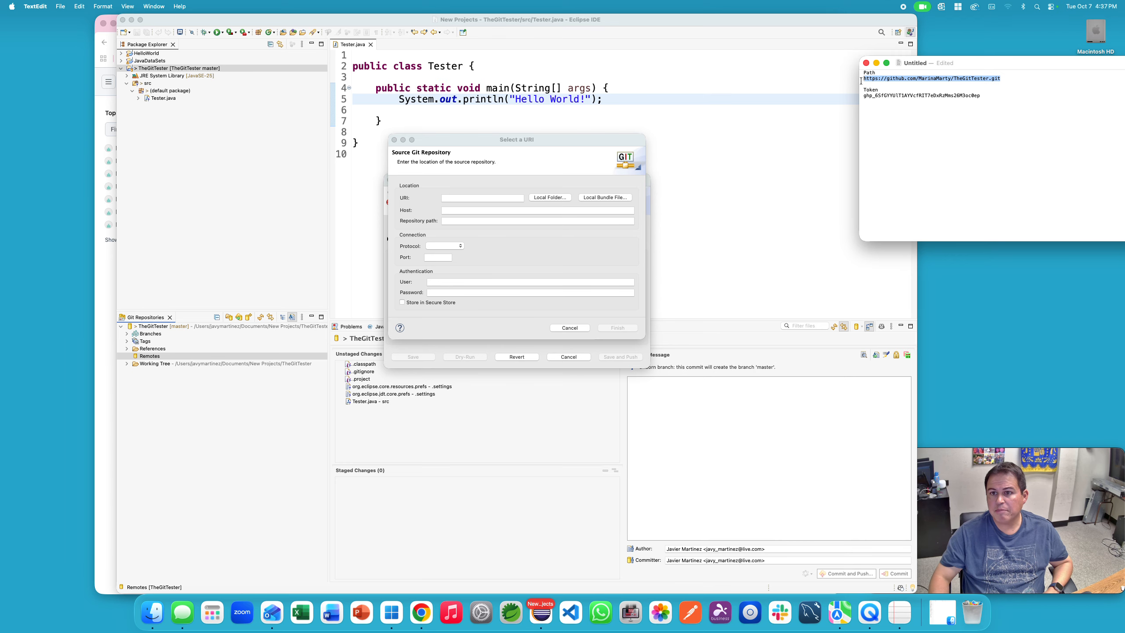
{"action": "key", "text": "super+c"}
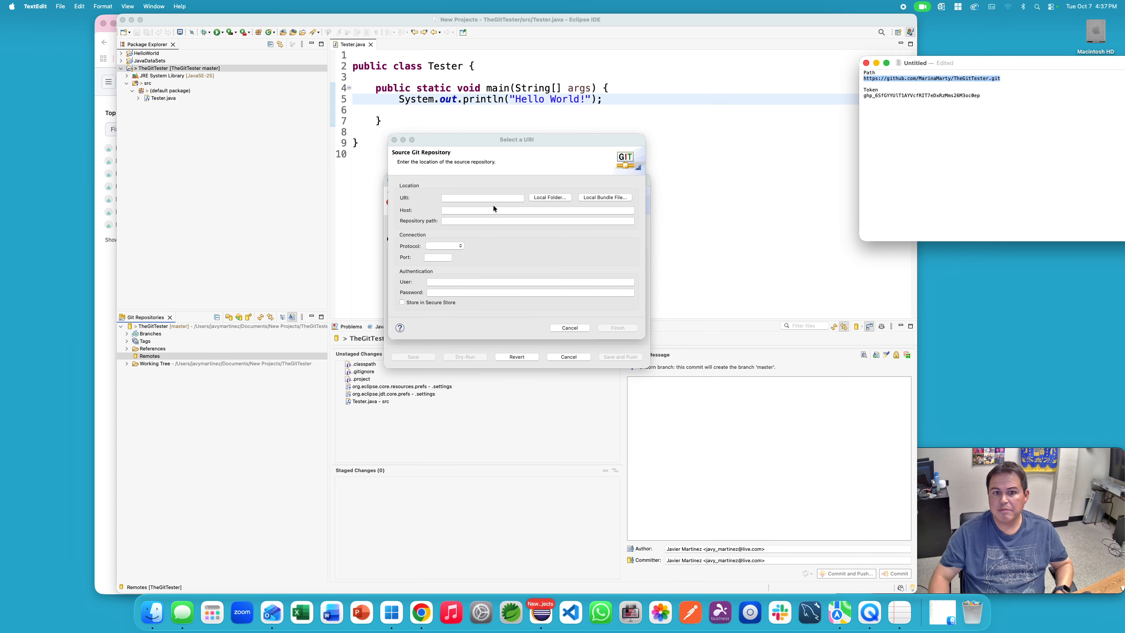
{"action": "left_click", "coordinate": [467, 199]}
{"action": "key", "text": "super+v"}
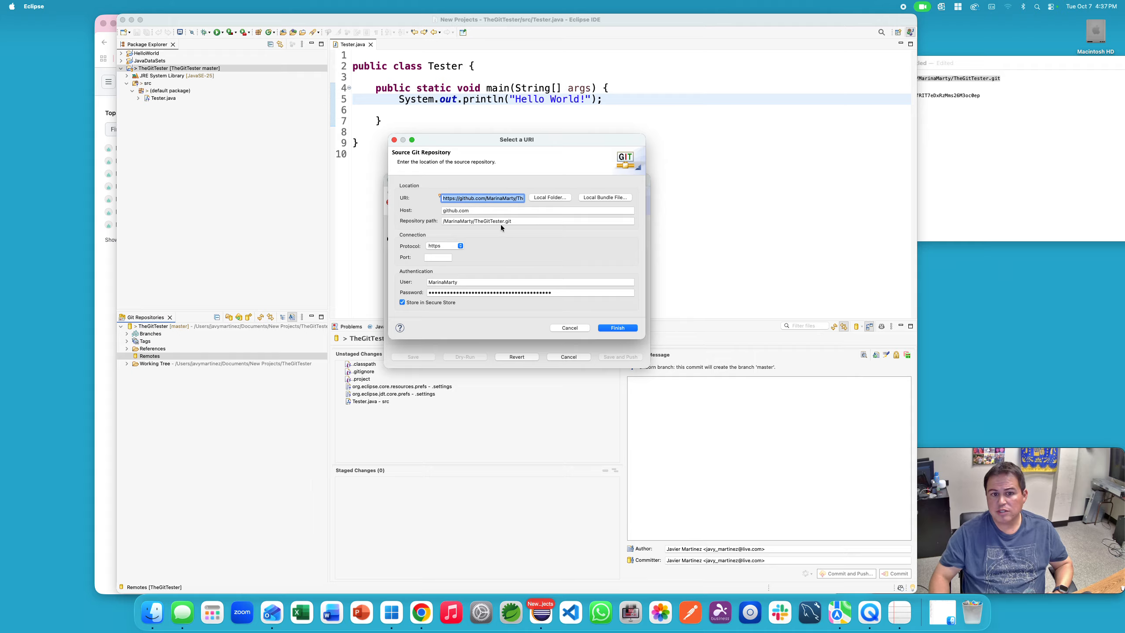
Step: Replace the password with the GitHub access token from the notes and finish
{"action": "left_click", "coordinate": [1000, 171]}
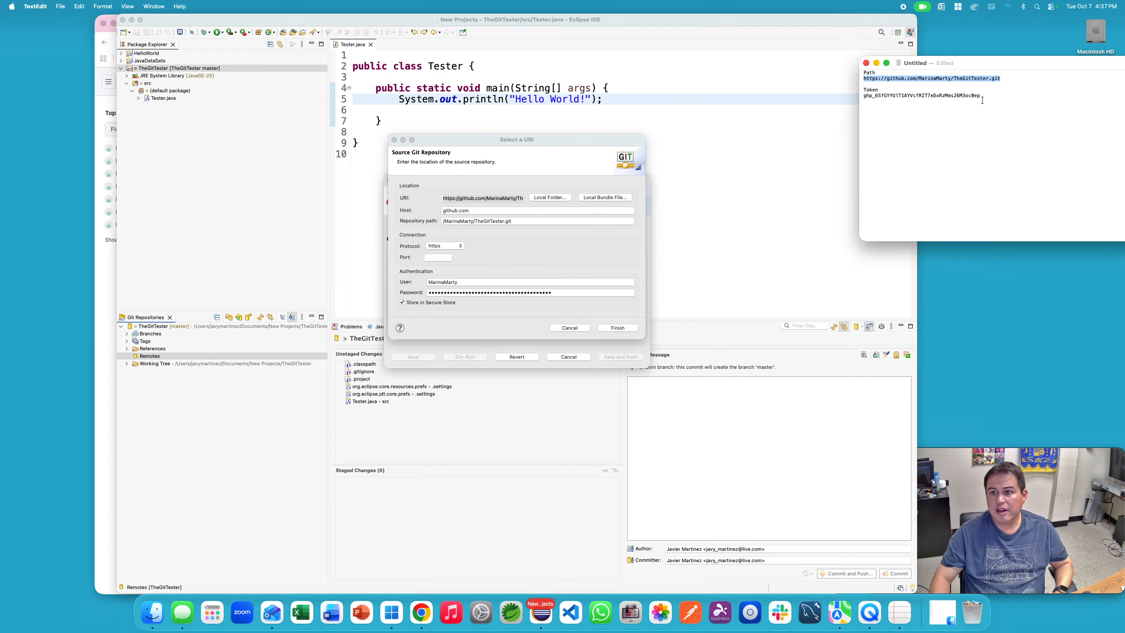
{"action": "left_click_drag", "start_coordinate": [983, 97], "coordinate": [861, 98]}
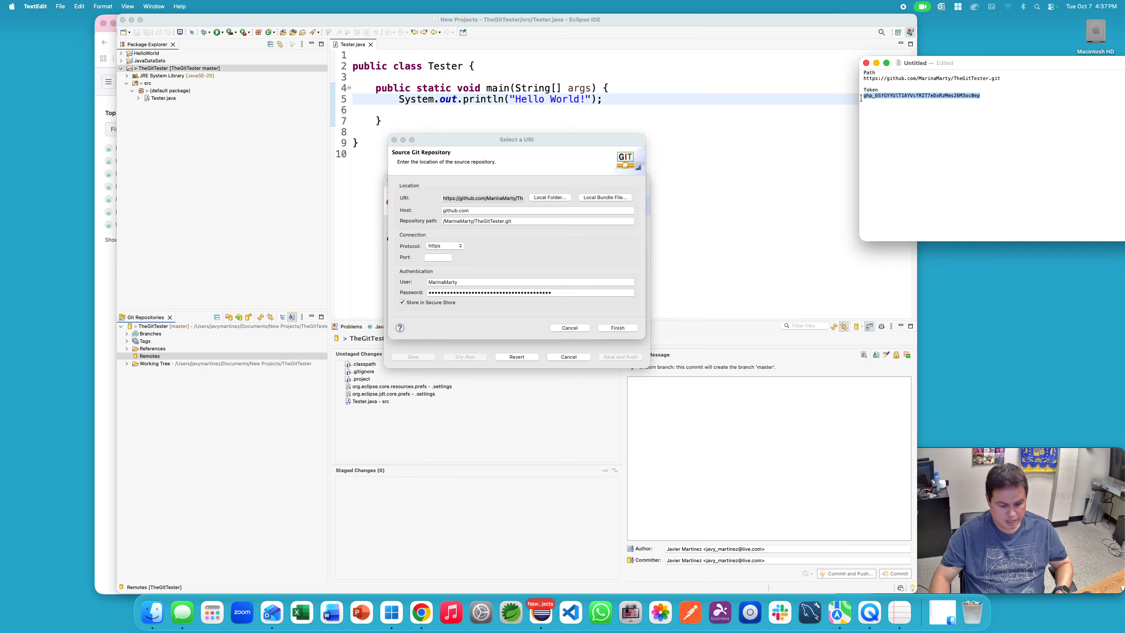
{"action": "left_click", "coordinate": [550, 295]}
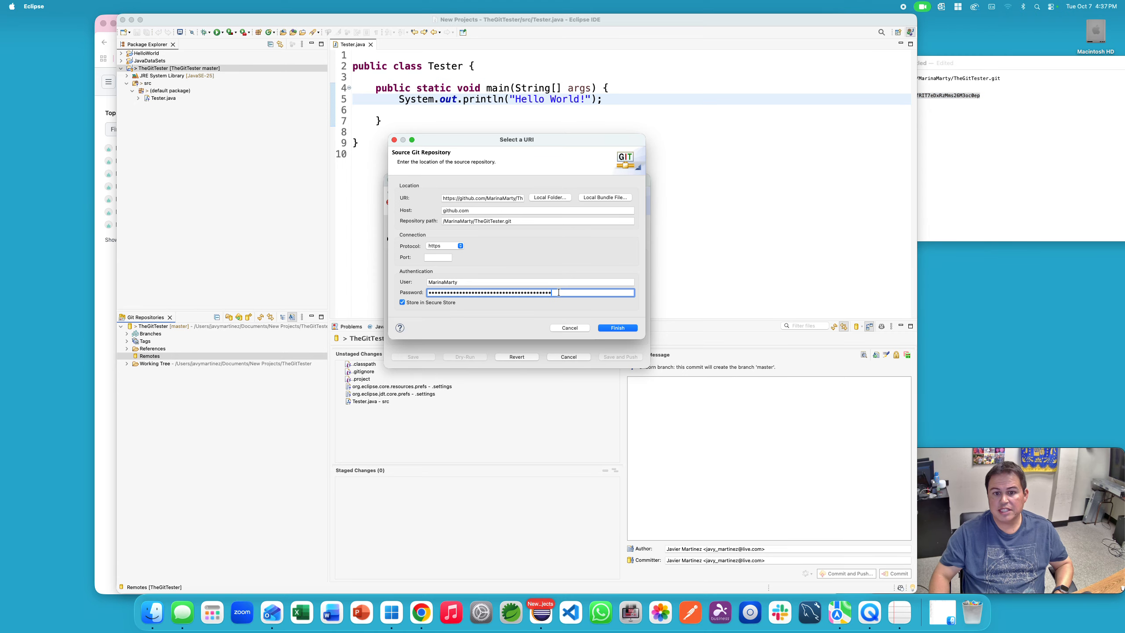
{"action": "left_click_drag", "start_coordinate": [550, 295], "coordinate": [412, 296]}
{"action": "key", "text": "BackSpace"}
{"action": "key", "text": "super+v"}
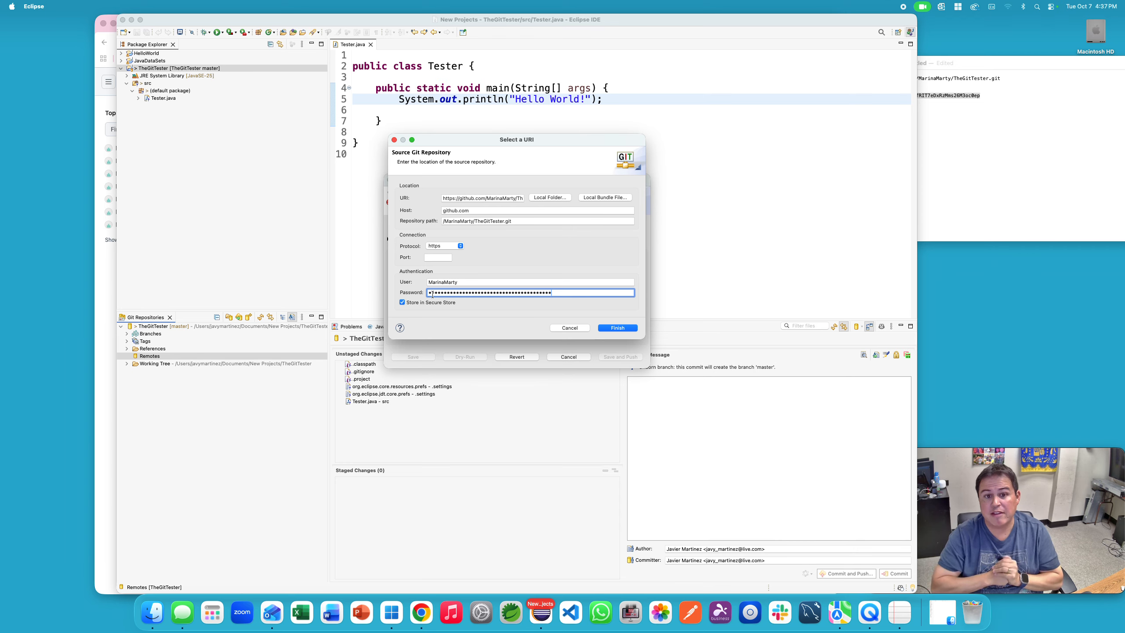
{"action": "left_click", "coordinate": [610, 329]}
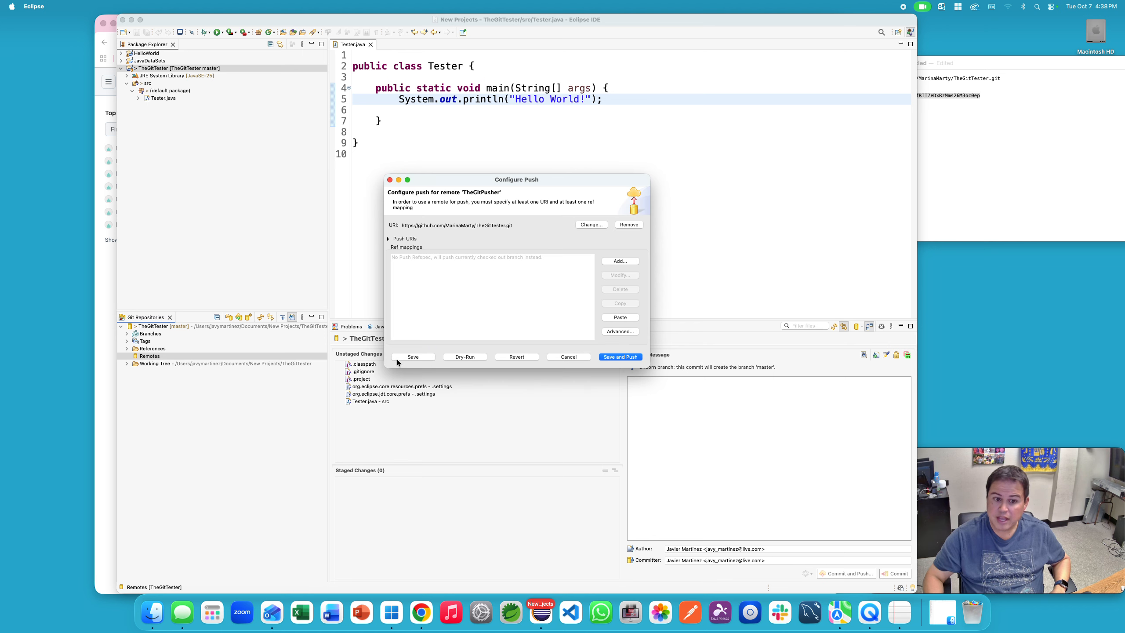
Step: Save the push configuration and stage all six unstaged TheGitTester files
{"action": "left_click", "coordinate": [403, 357]}
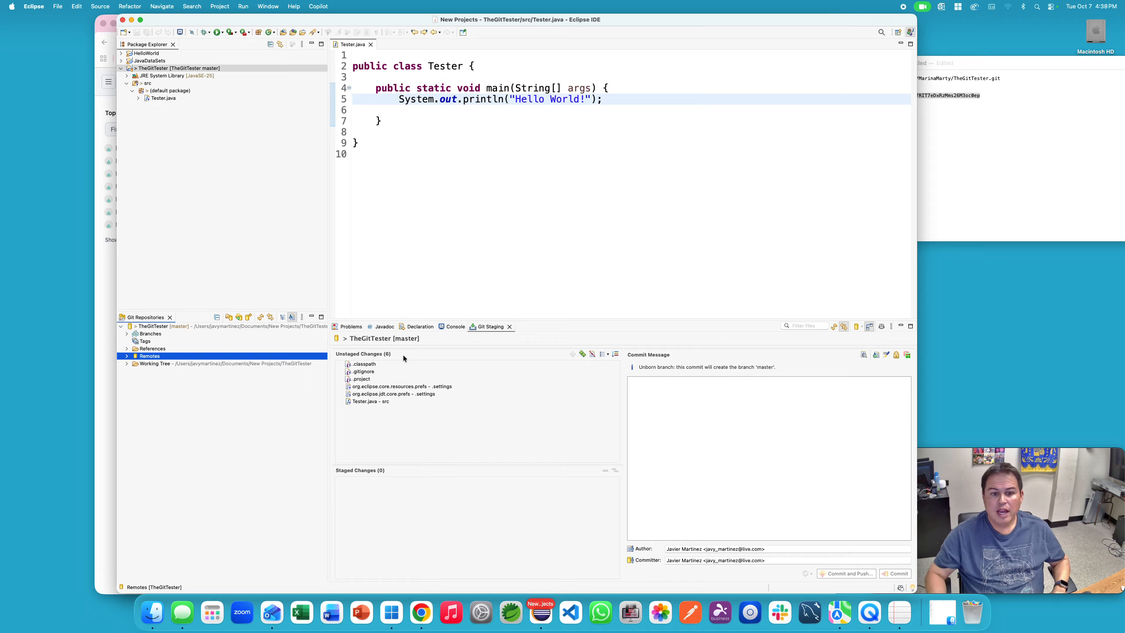
{"action": "left_click", "coordinate": [376, 401]}
{"action": "left_click", "coordinate": [380, 366], "text": "shift"}
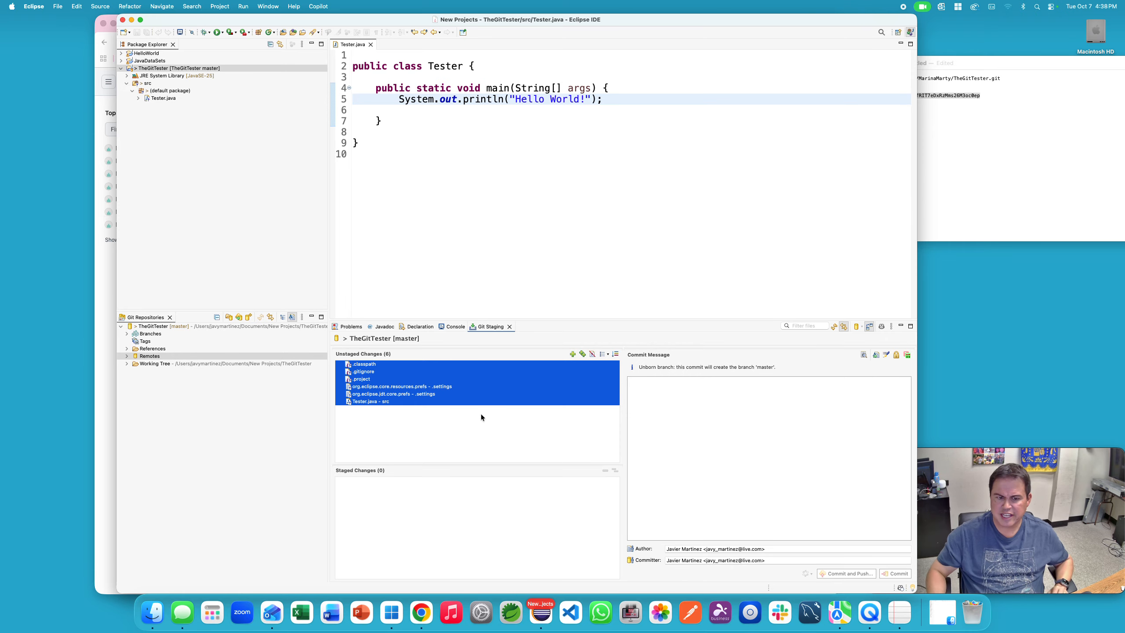
{"action": "left_click", "coordinate": [572, 354]}
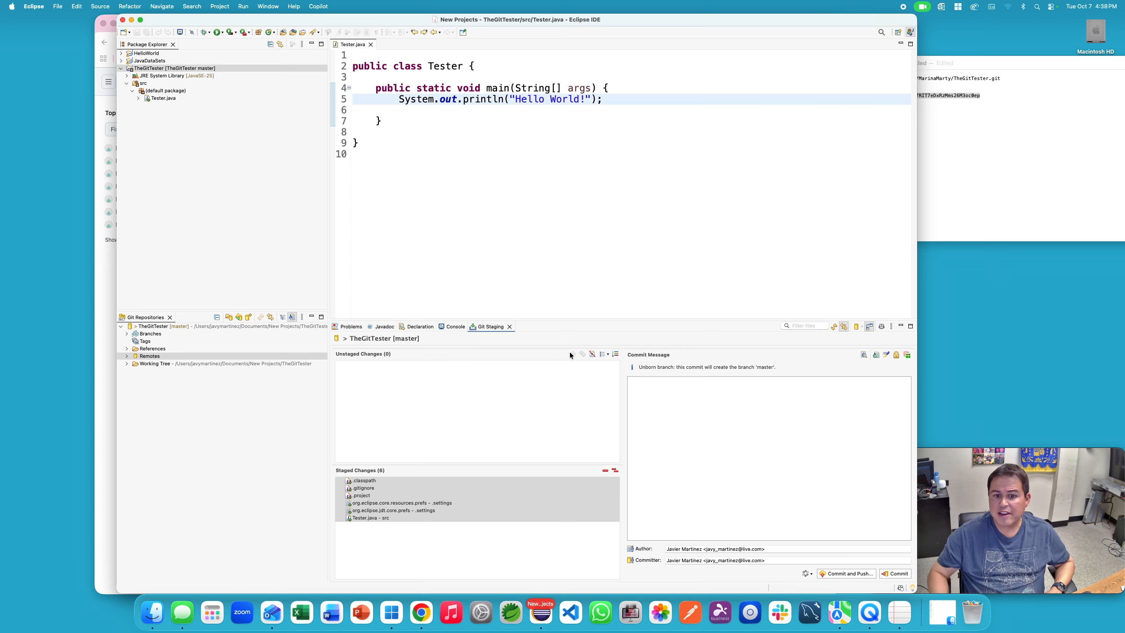
Step: Commit the staged files with message 'First Push' and push them
{"action": "left_click", "coordinate": [681, 404]}
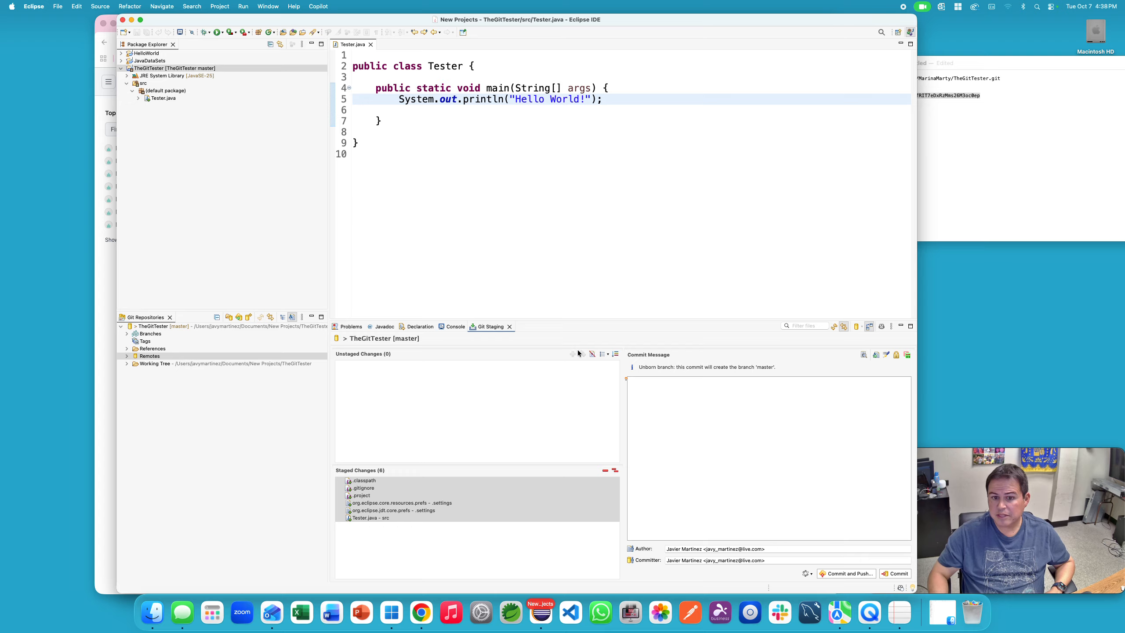
{"action": "type", "text": "First"}
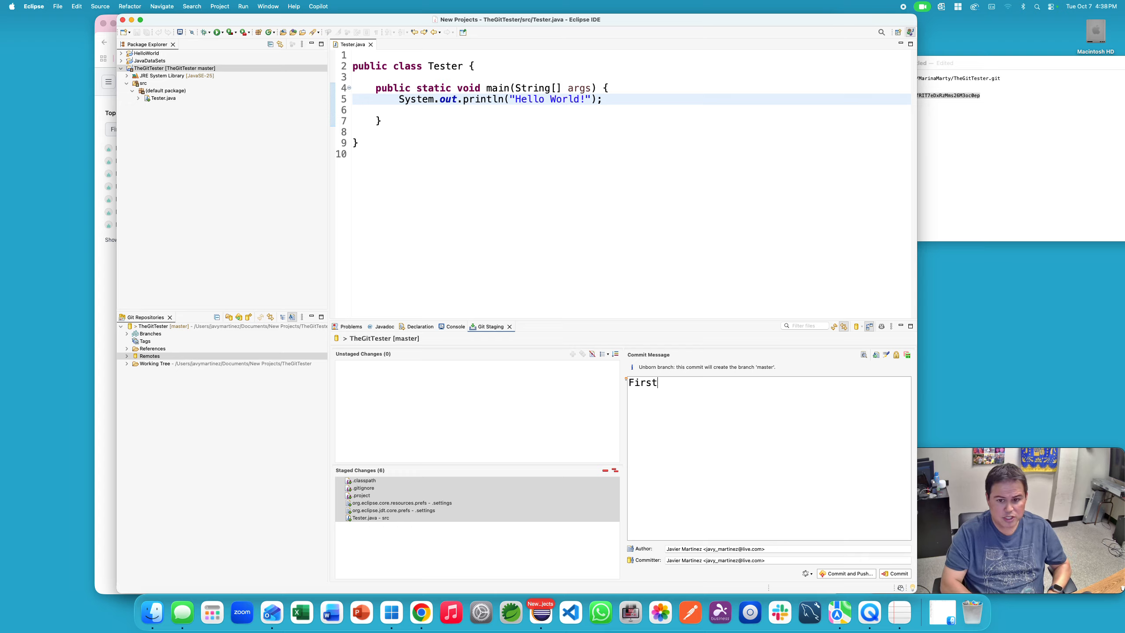
{"action": "type", "text": " Push"}
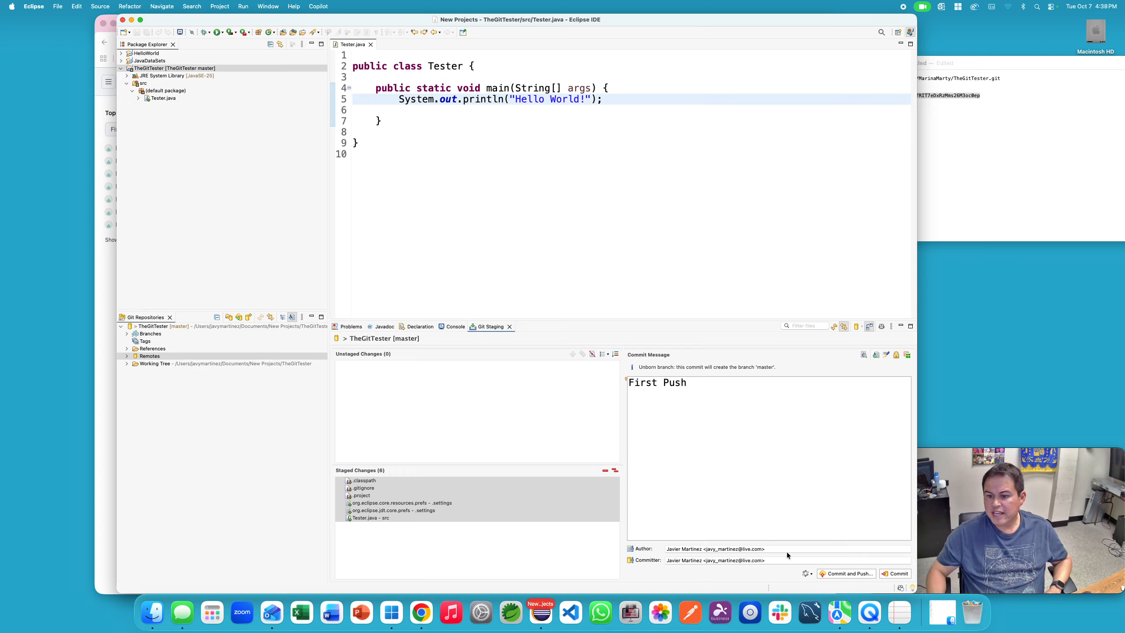
{"action": "left_click", "coordinate": [837, 574]}
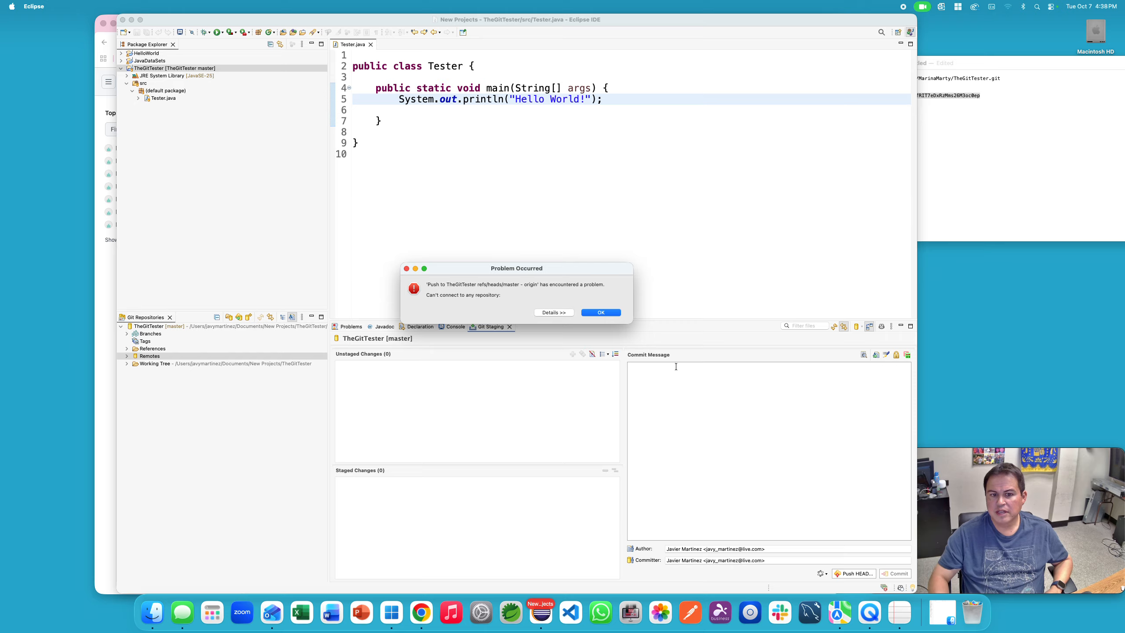
Step: Dismiss the connection error, push HEAD's master branch to GitHub, and bring up the browser
{"action": "left_click", "coordinate": [606, 314]}
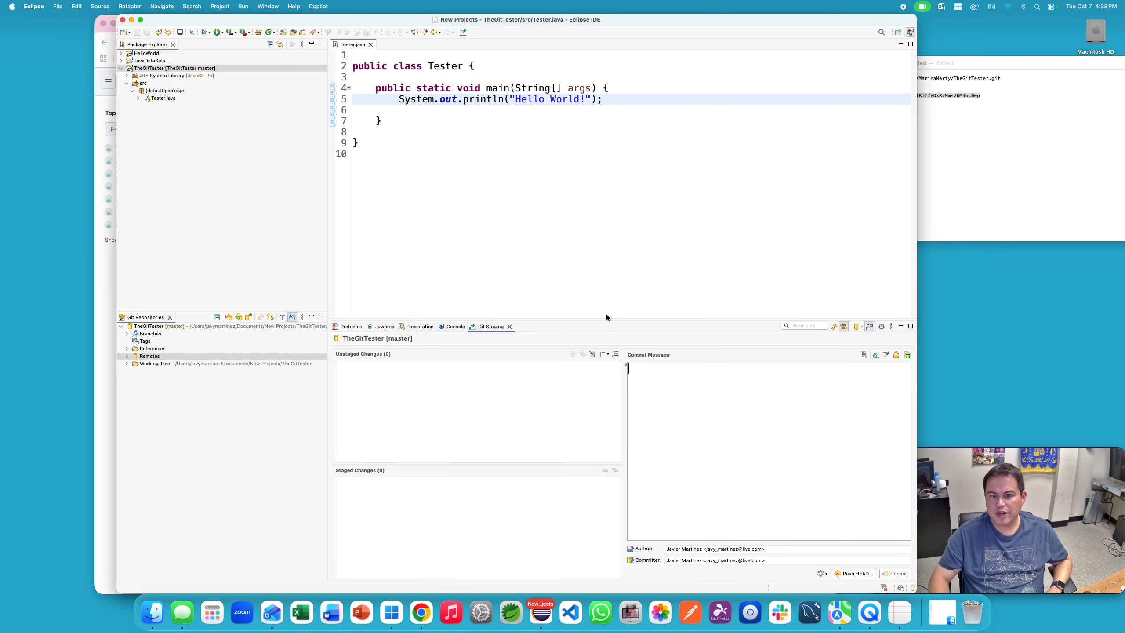
{"action": "left_click", "coordinate": [850, 574]}
{"action": "left_click", "coordinate": [629, 362]}
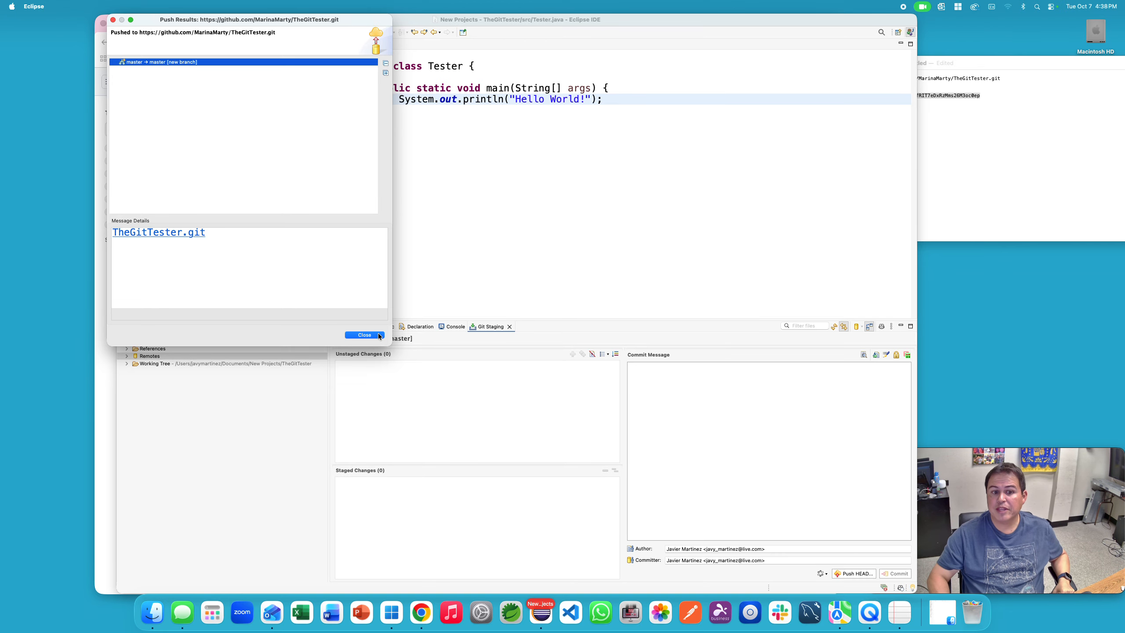
{"action": "left_click", "coordinate": [363, 334]}
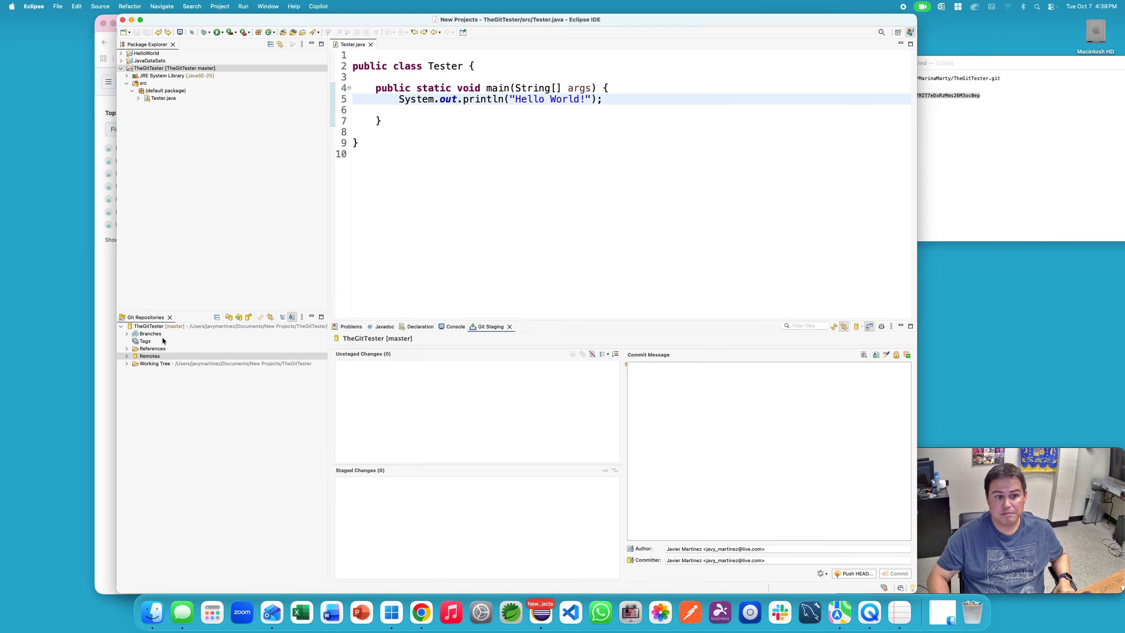
{"action": "left_click", "coordinate": [110, 314]}
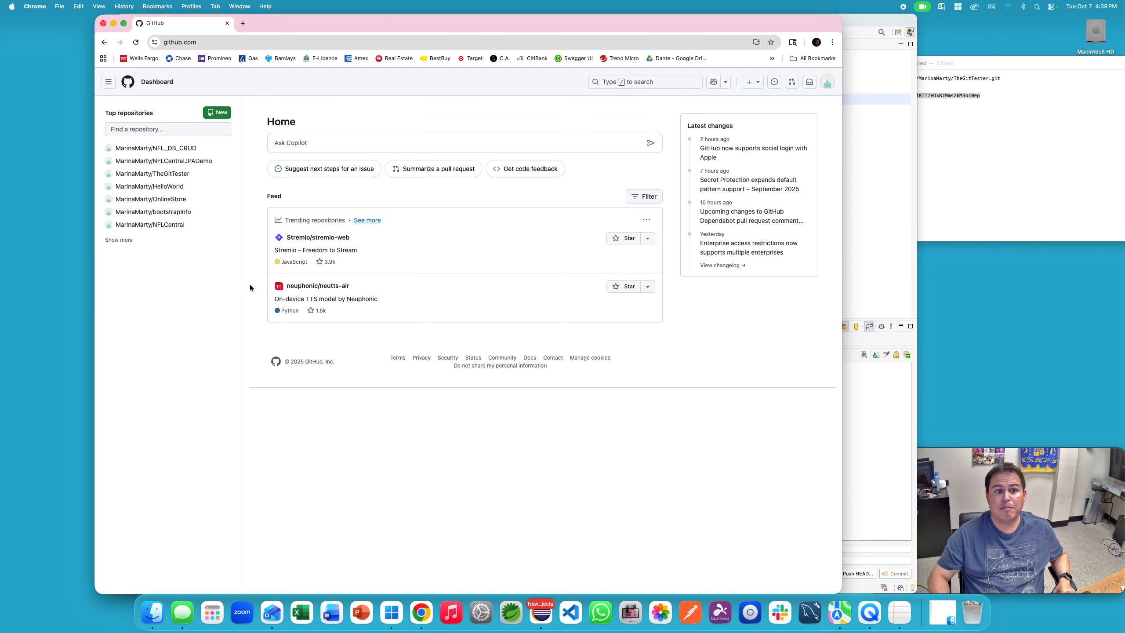
Step: Open TheGitTester on GitHub, browse .settings and src, and view Tester.java's Hello World code
{"action": "mouse_move", "coordinate": [155, 173]}
{"action": "scroll", "coordinate": [155, 173], "scroll_direction": "down", "scroll_amount": 1}
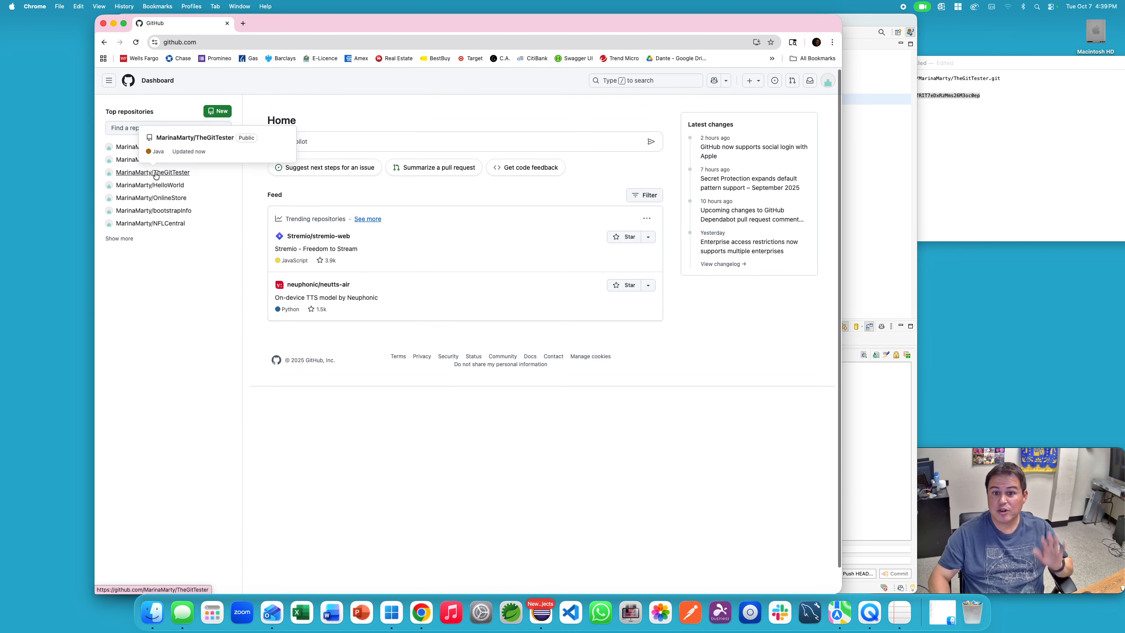
{"action": "left_click", "coordinate": [155, 173]}
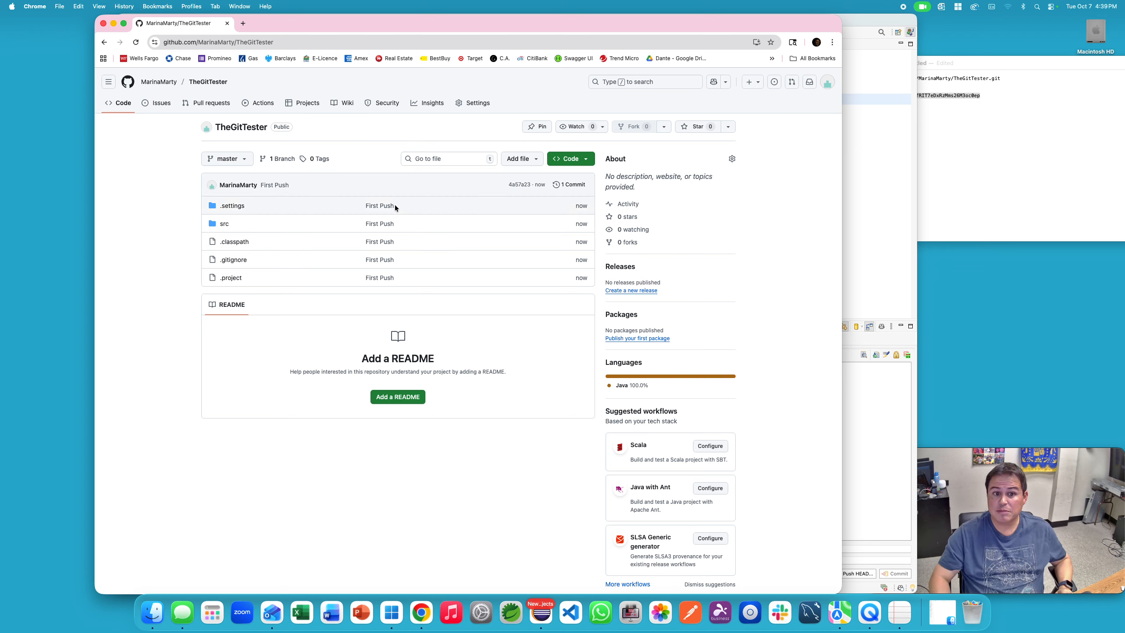
{"action": "left_click", "coordinate": [232, 206]}
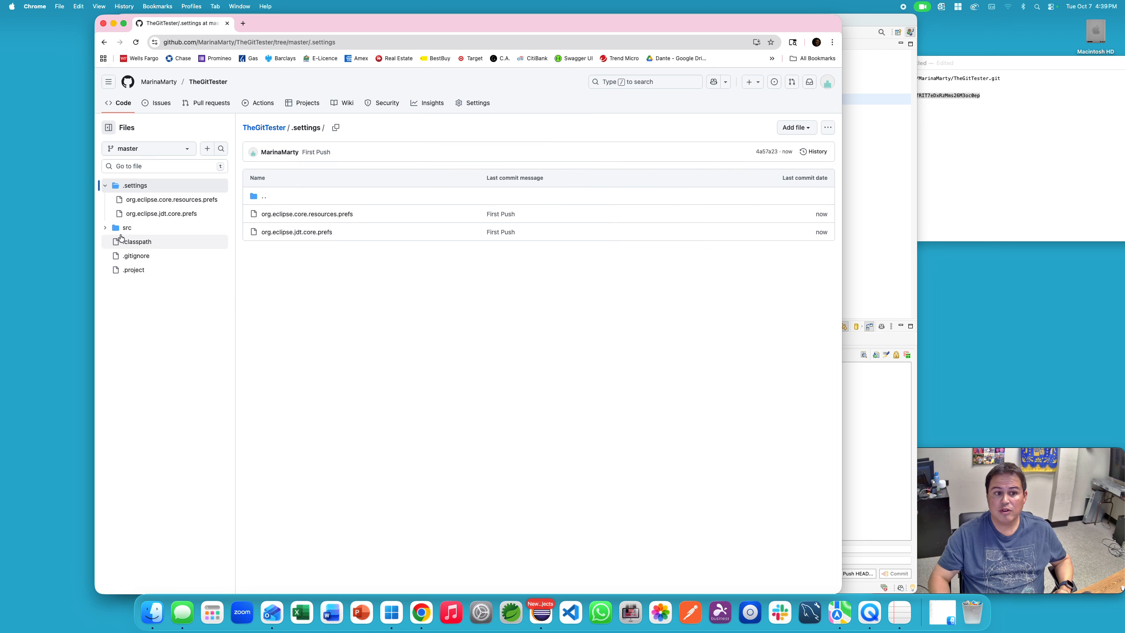
{"action": "left_click", "coordinate": [124, 227]}
{"action": "left_click", "coordinate": [273, 215]}
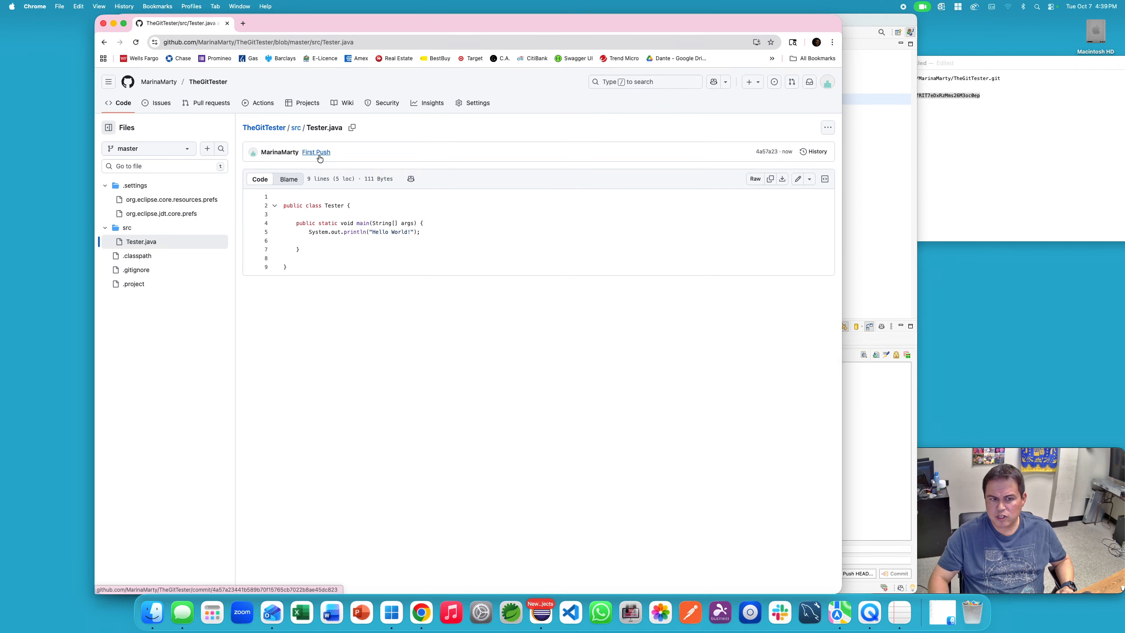
{"action": "left_click", "coordinate": [852, 217]}
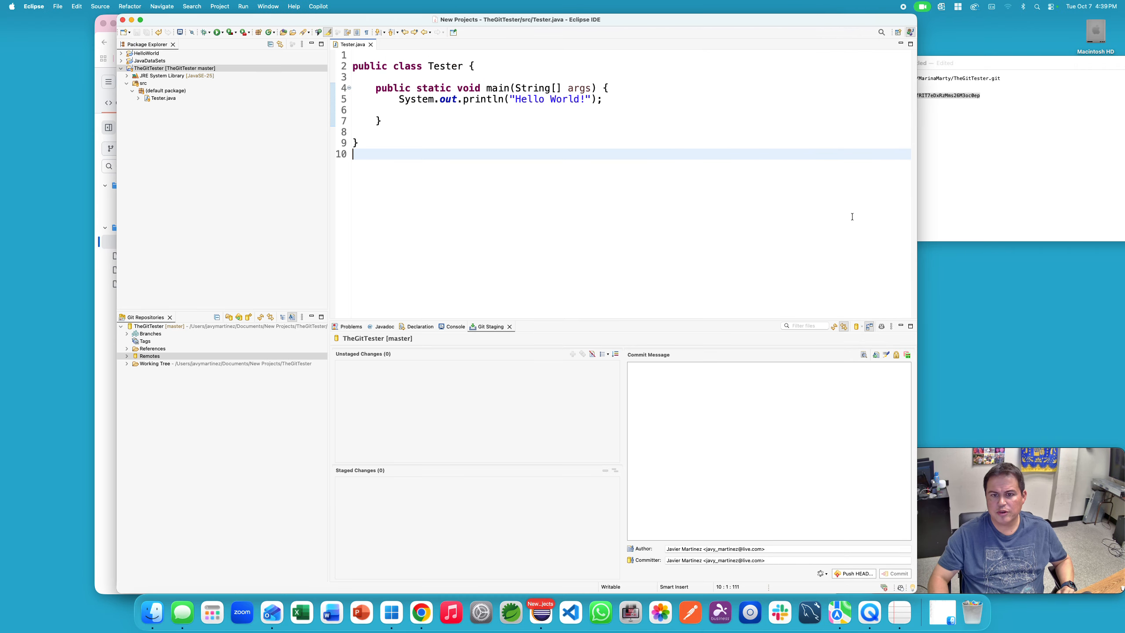
Step: Add a sysout printing "For the Video" and a //4:39 pm comment below line 5, then save
{"action": "left_click", "coordinate": [607, 98]}
{"action": "key", "text": "Return"}
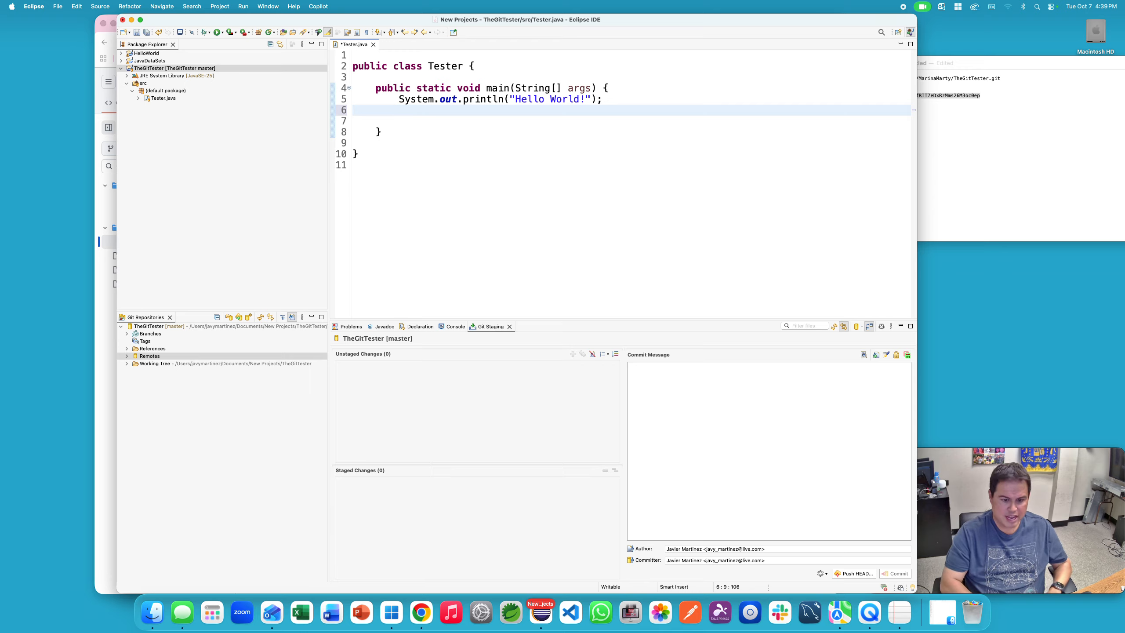
{"action": "type", "text": "sysout"}
{"action": "key", "text": "ctrl+space"}
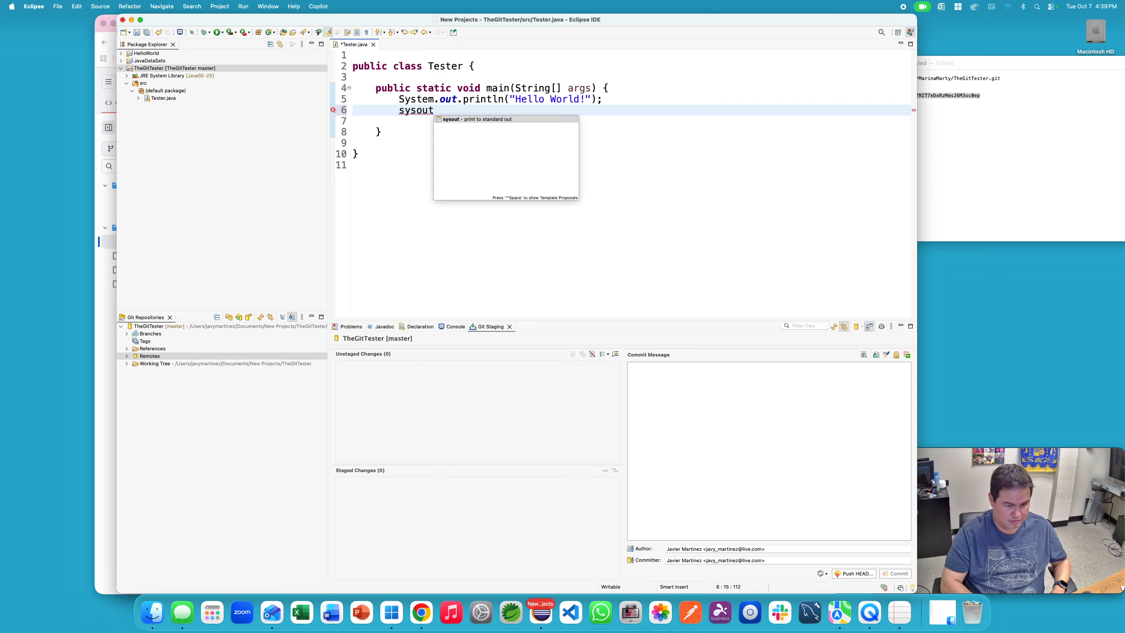
{"action": "key", "text": "Return"}
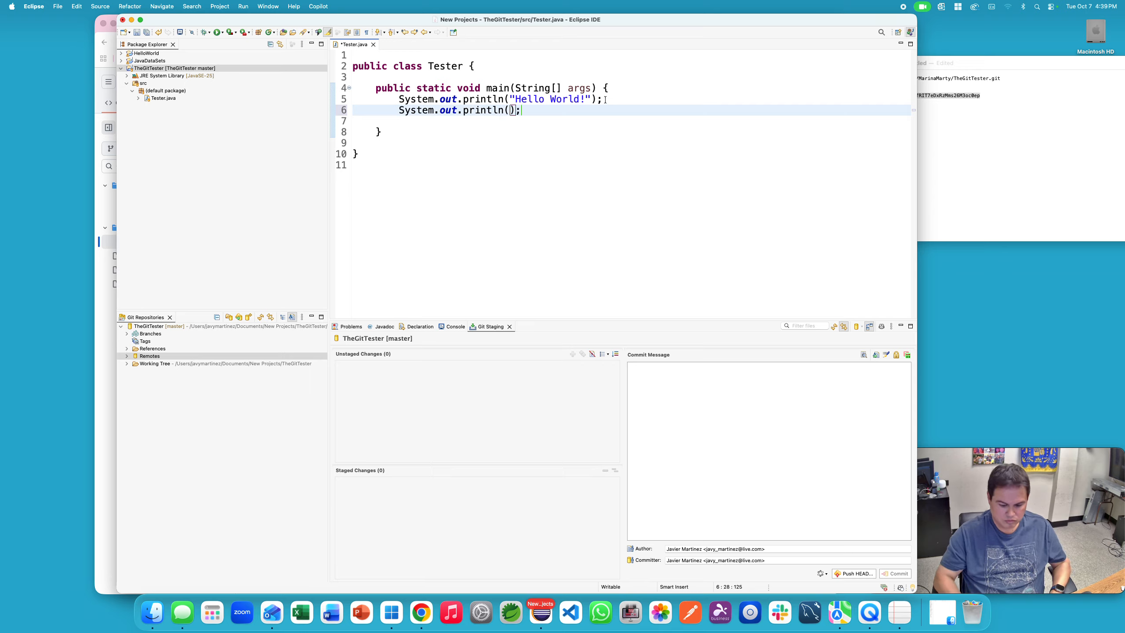
{"action": "type", "text": "\""}
{"action": "type", "text": "For the Vif"}
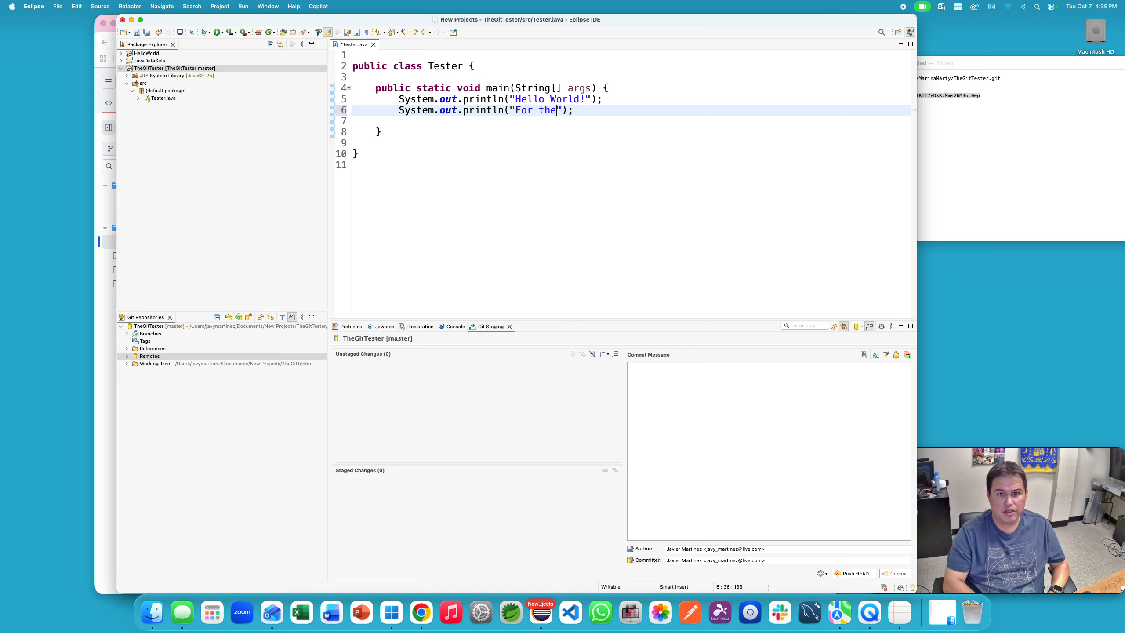
{"action": "key", "text": "BackSpace"}
{"action": "type", "text": "deo"}
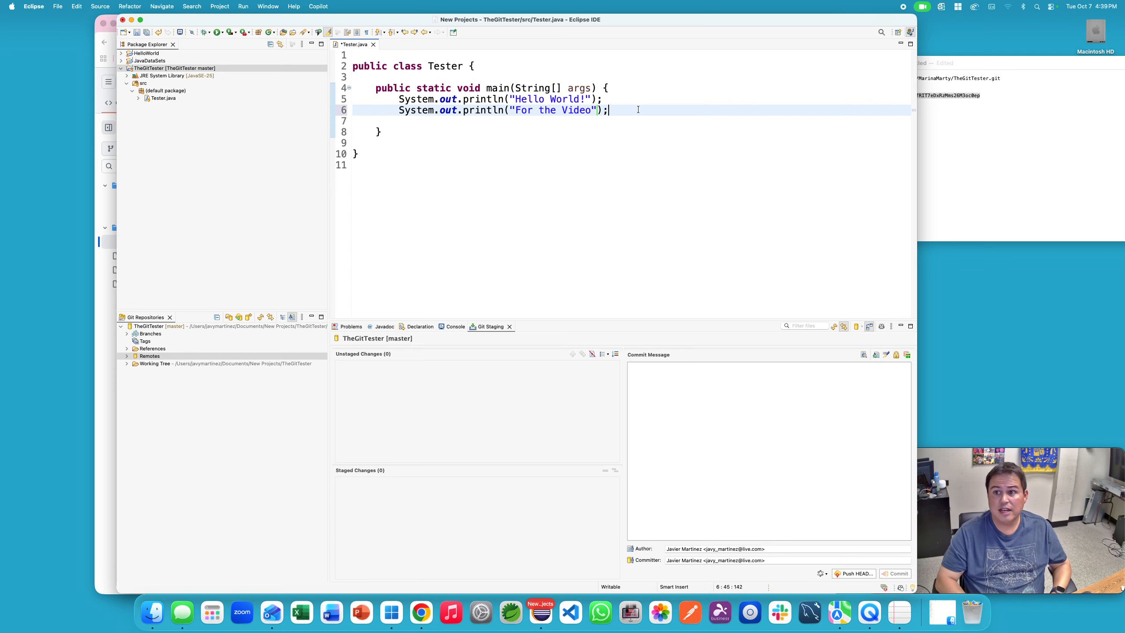
{"action": "key", "text": "Return"}
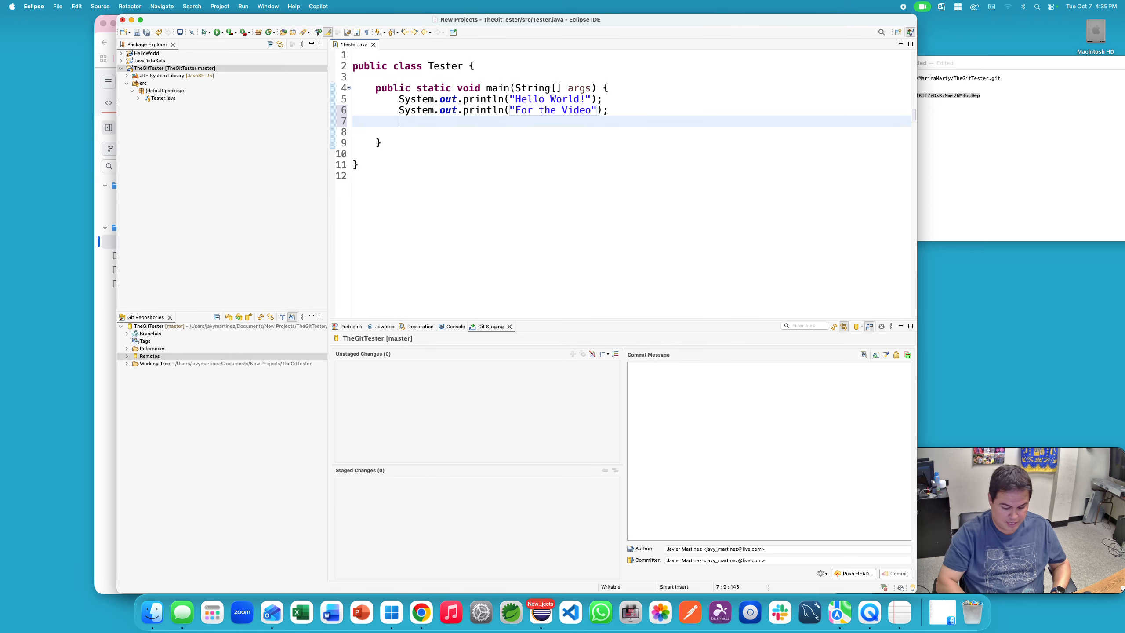
{"action": "type", "text": "//4:39 pm"}
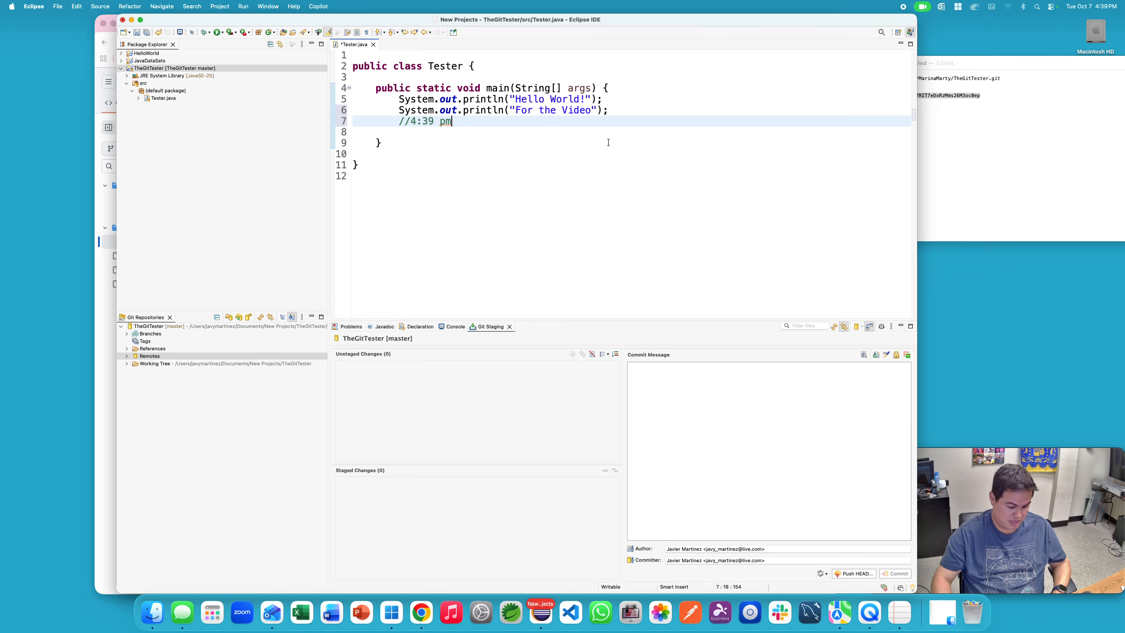
{"action": "key", "text": "super+s"}
{"action": "left_click", "coordinate": [432, 364]}
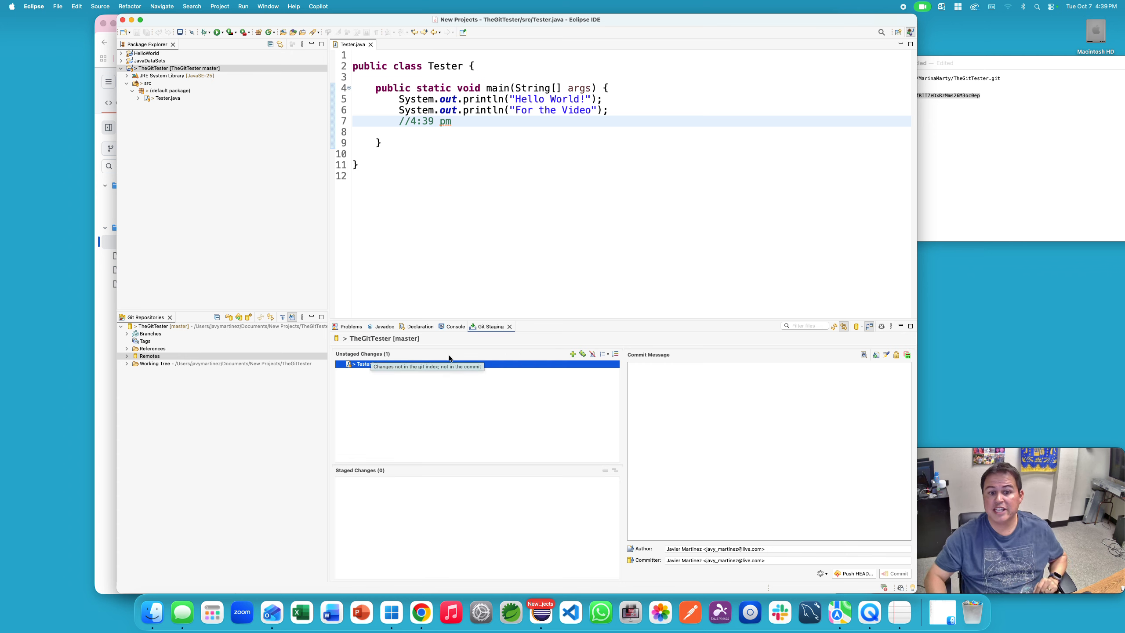
Step: Stage Tester.java, commit it as 'the second push', and push to GitHub
{"action": "left_click", "coordinate": [572, 355]}
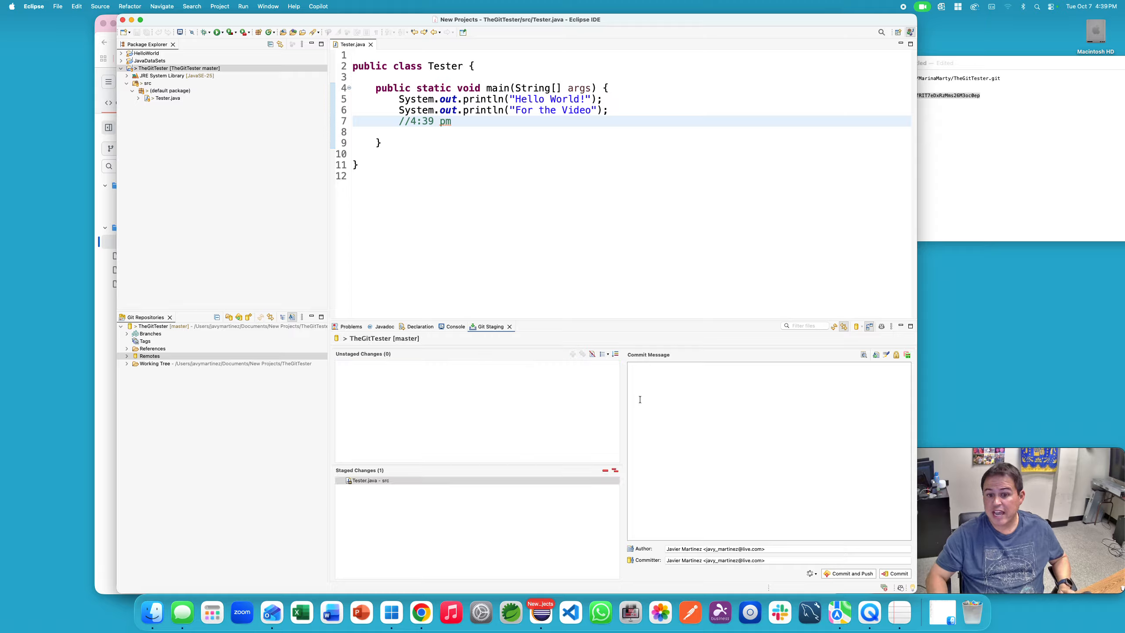
{"action": "left_click", "coordinate": [677, 405]}
{"action": "type", "text": "the s"}
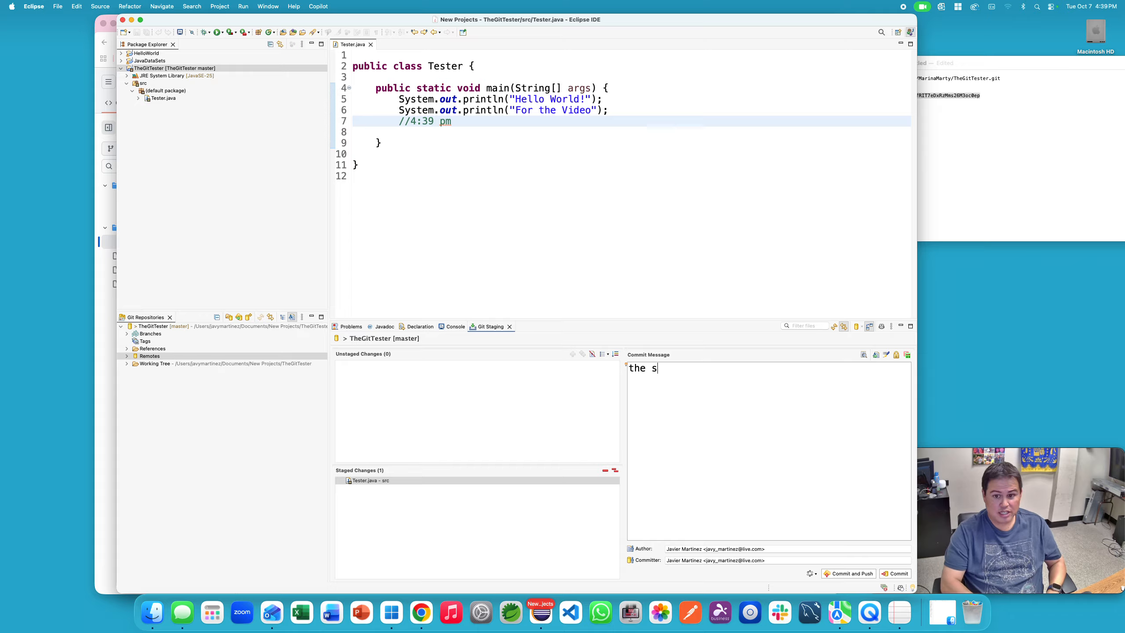
{"action": "type", "text": "econd push"}
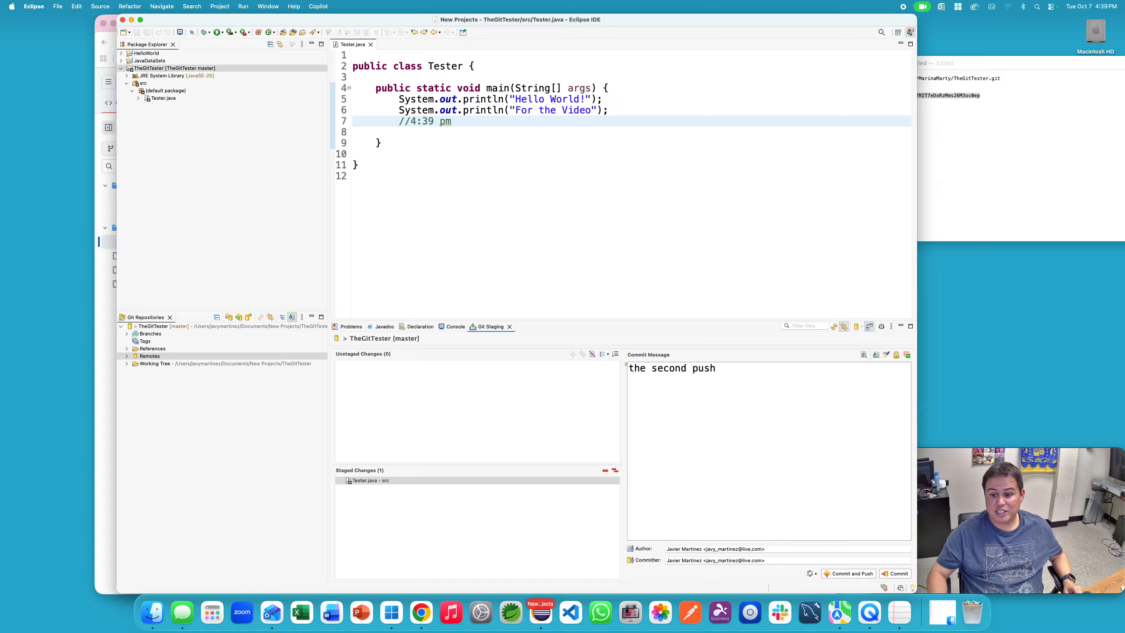
{"action": "left_click", "coordinate": [838, 572]}
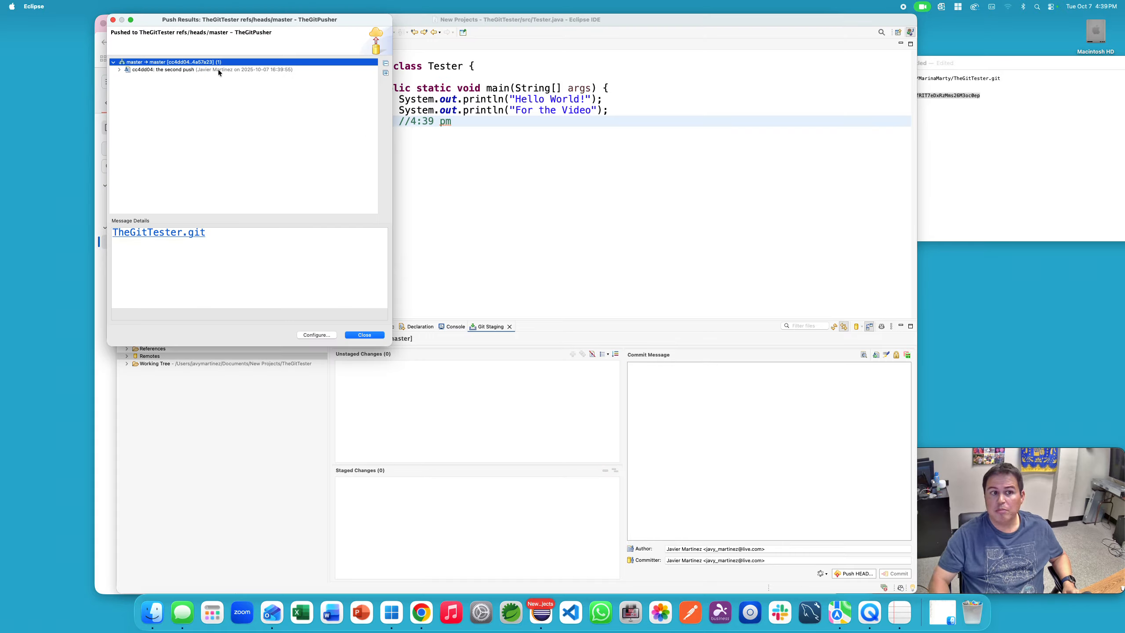
{"action": "left_click", "coordinate": [364, 335]}
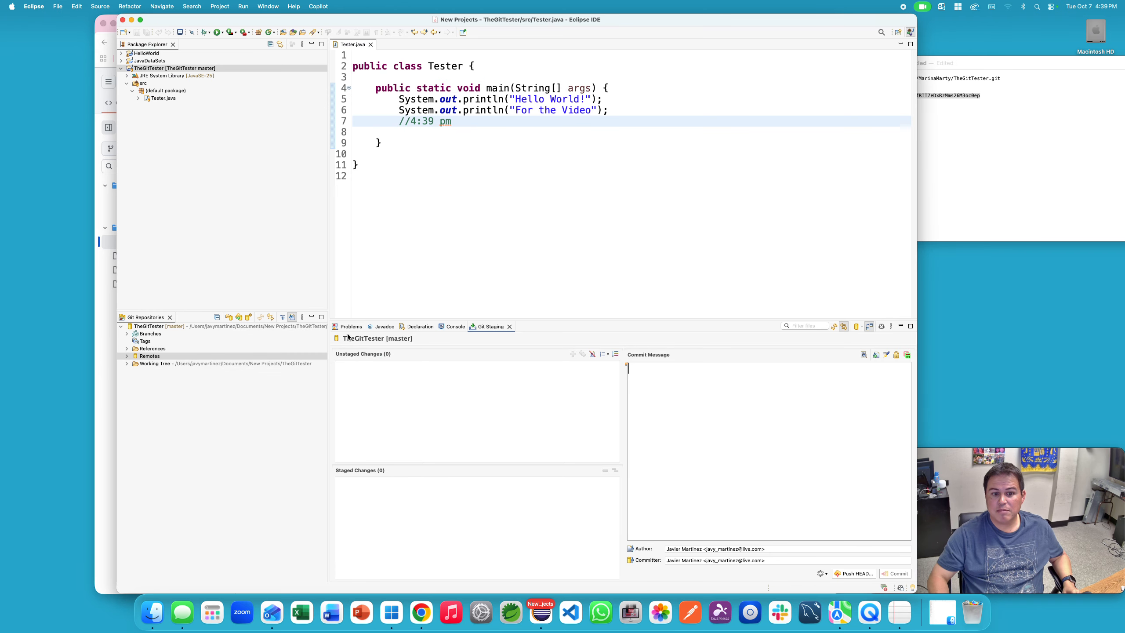
Step: Reload Tester.java on GitHub and highlight the new "For the Video" line
{"action": "left_click", "coordinate": [102, 319]}
{"action": "left_click", "coordinate": [136, 42]}
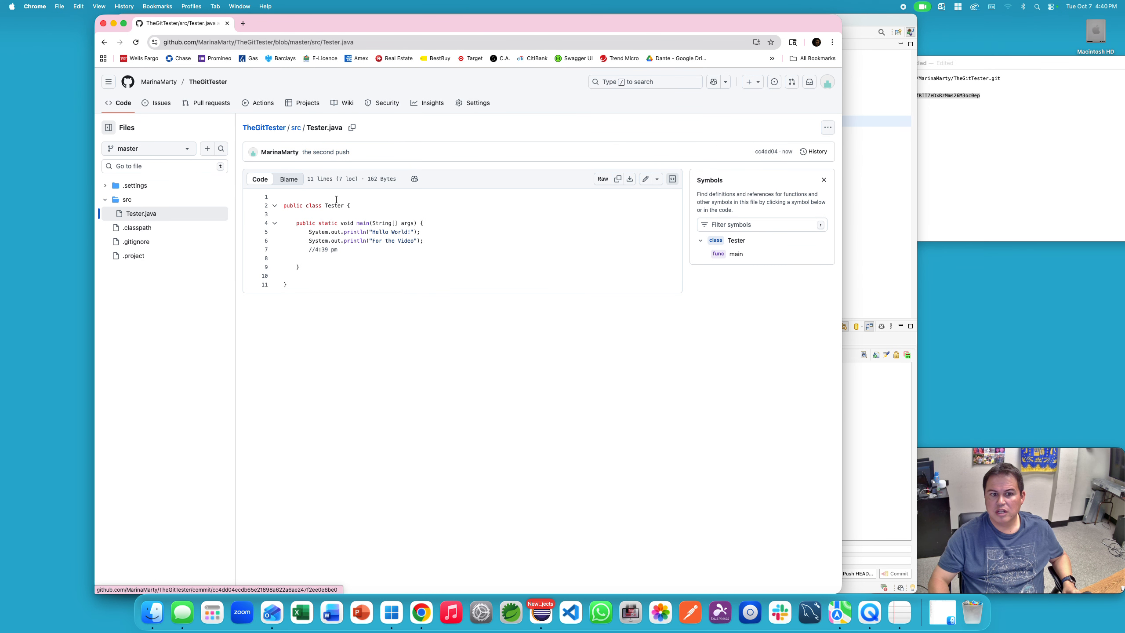
{"action": "left_click_drag", "start_coordinate": [426, 240], "coordinate": [301, 245]}
Step: Create a new Java class TestClasses in the TheGitTester project
{"action": "left_click", "coordinate": [853, 203]}
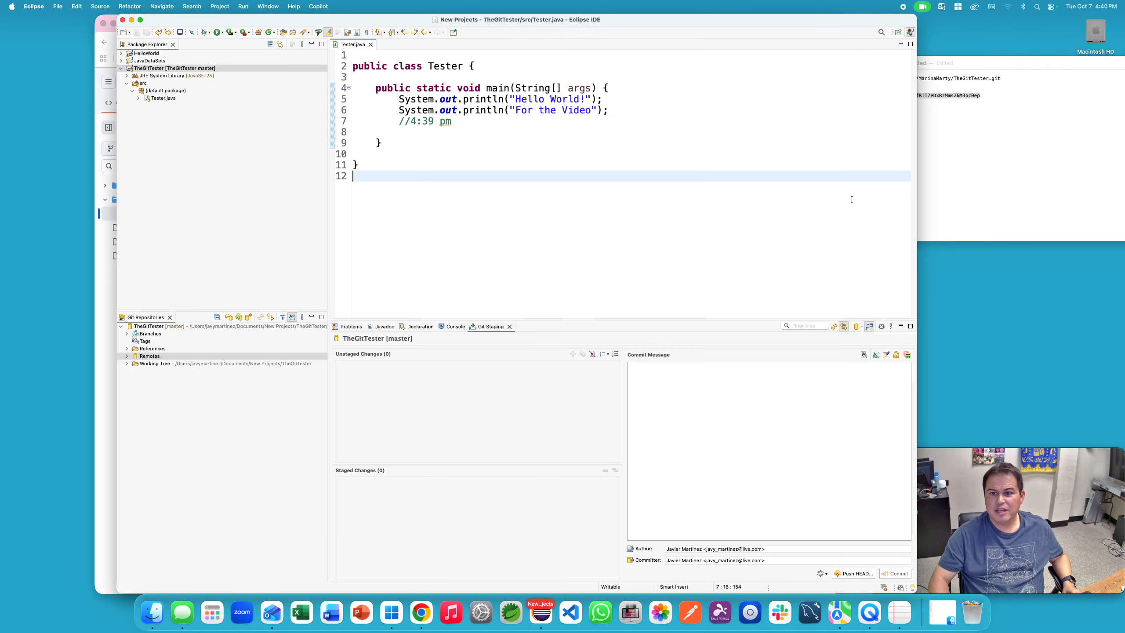
{"action": "right_click", "coordinate": [155, 69]}
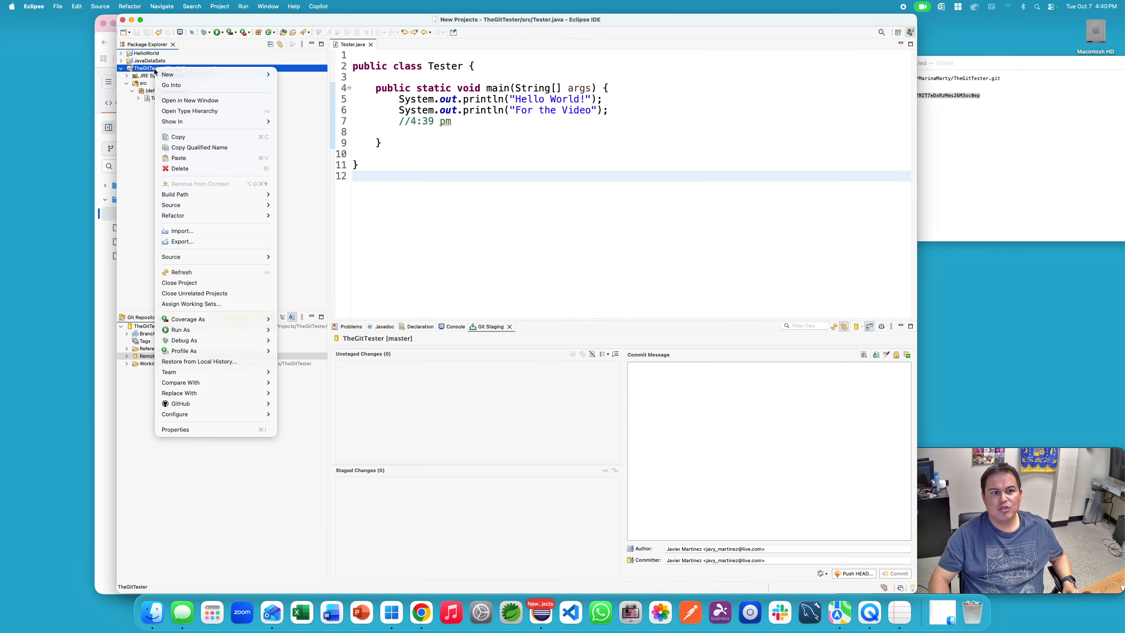
{"action": "mouse_move", "coordinate": [154, 71]}
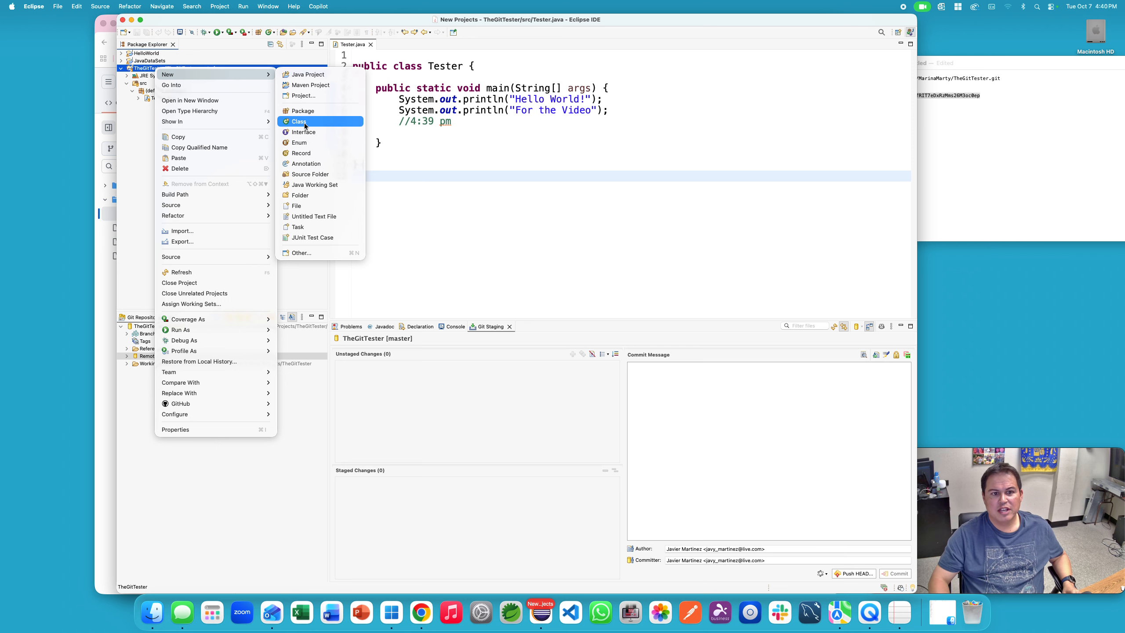
{"action": "left_click", "coordinate": [320, 133]}
{"action": "type", "text": "Te"}
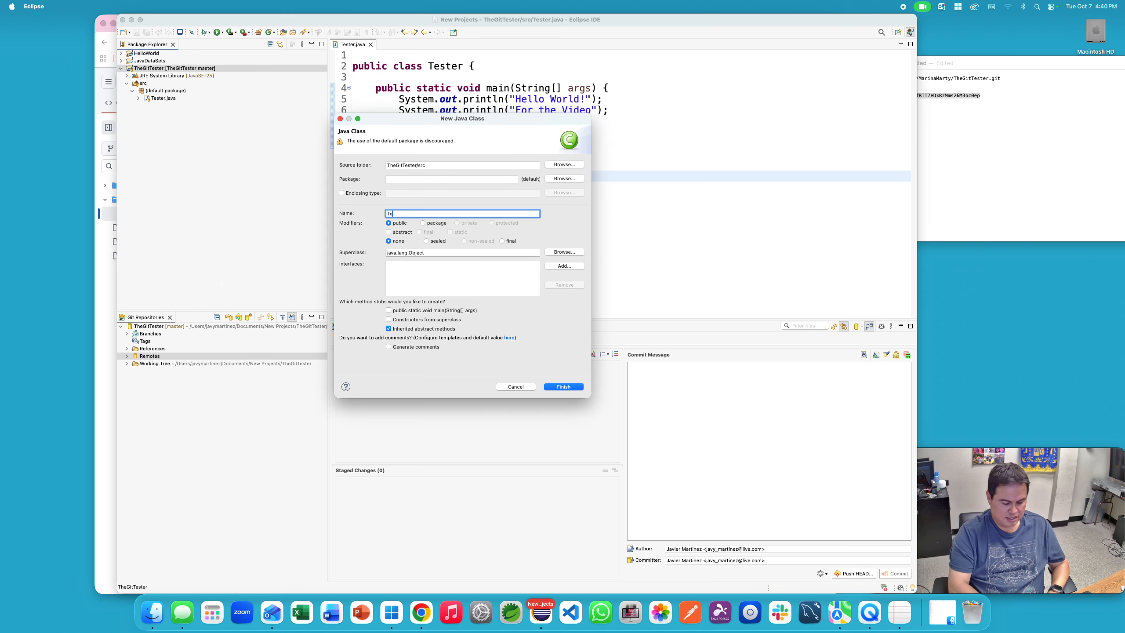
{"action": "type", "text": "stC"}
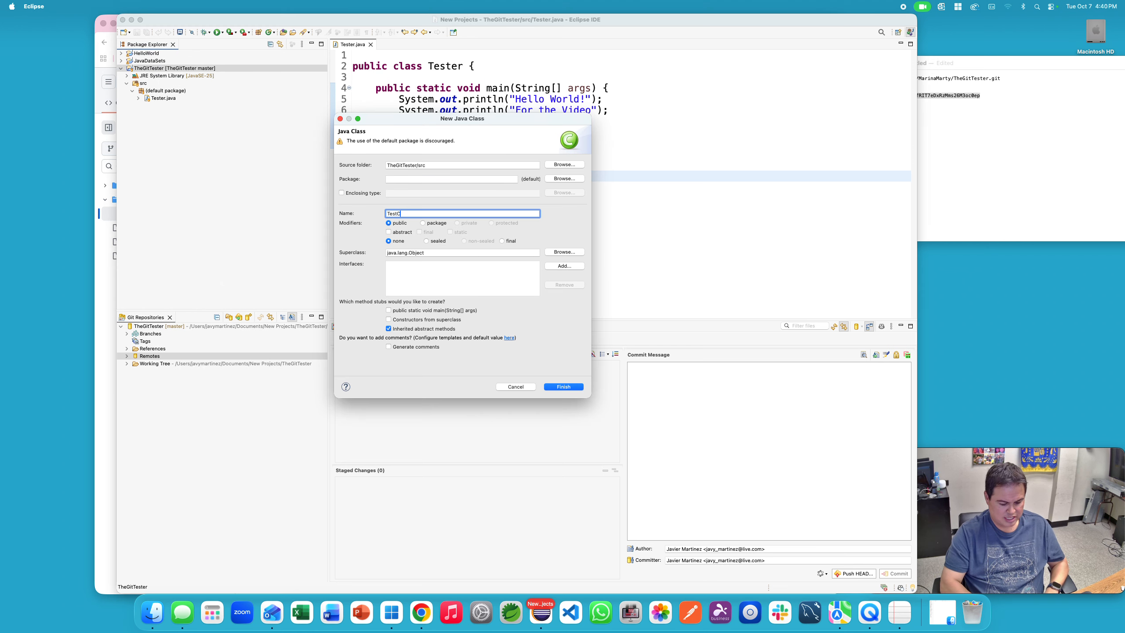
{"action": "type", "text": "lasses"}
{"action": "left_click", "coordinate": [573, 386]}
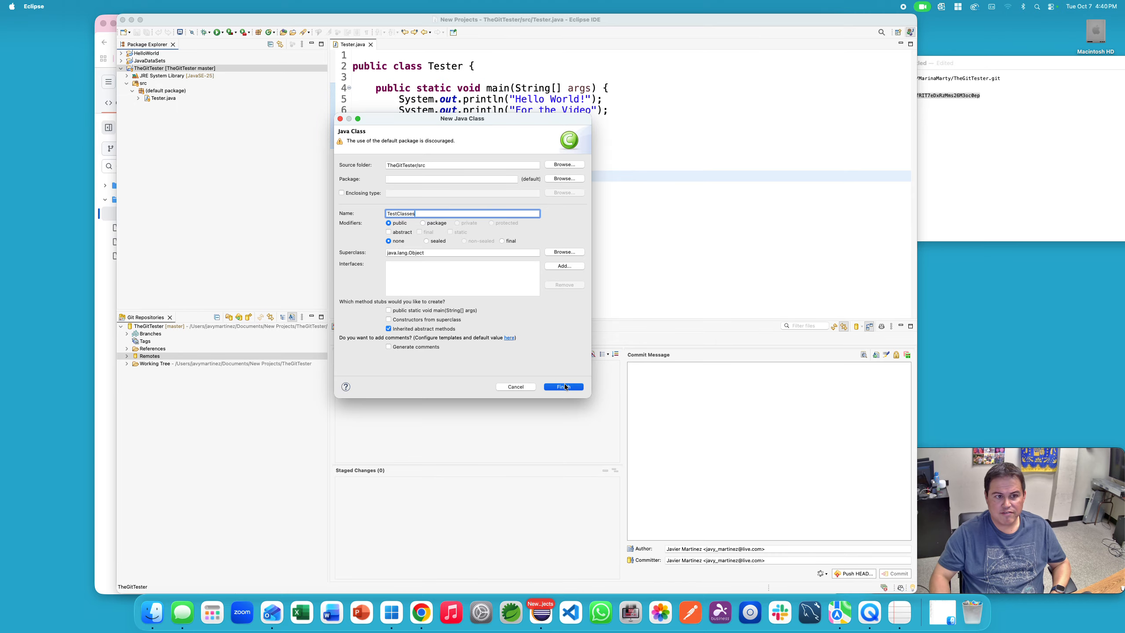
Step: Create a new package named volumeSpaaces from the default package
{"action": "right_click", "coordinate": [161, 93]}
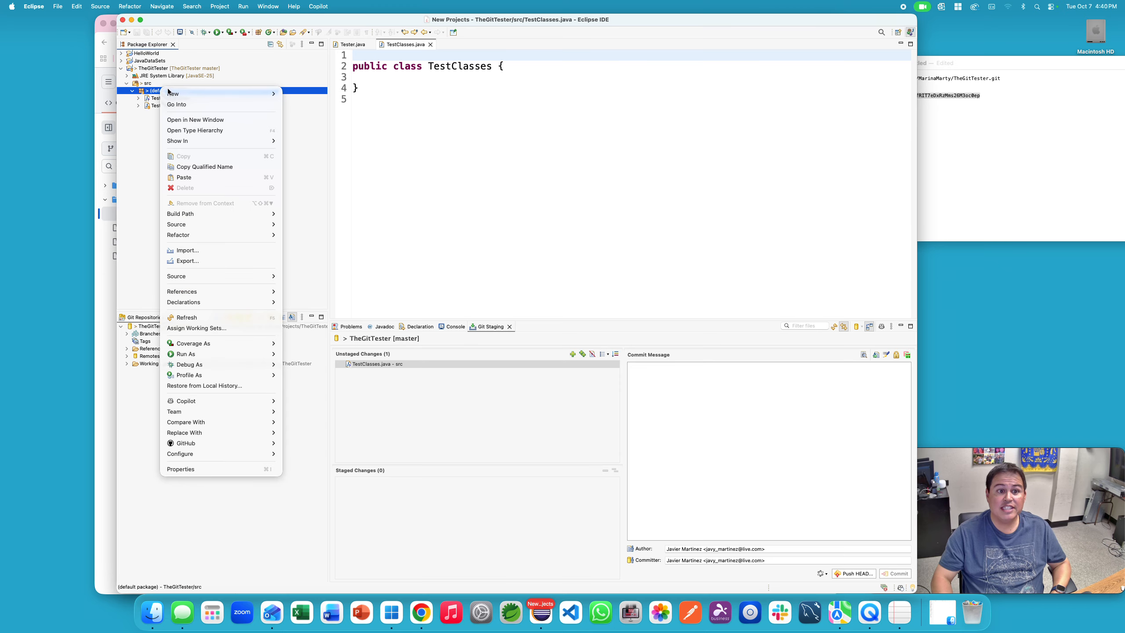
{"action": "mouse_move", "coordinate": [231, 95]}
{"action": "left_click", "coordinate": [320, 133]}
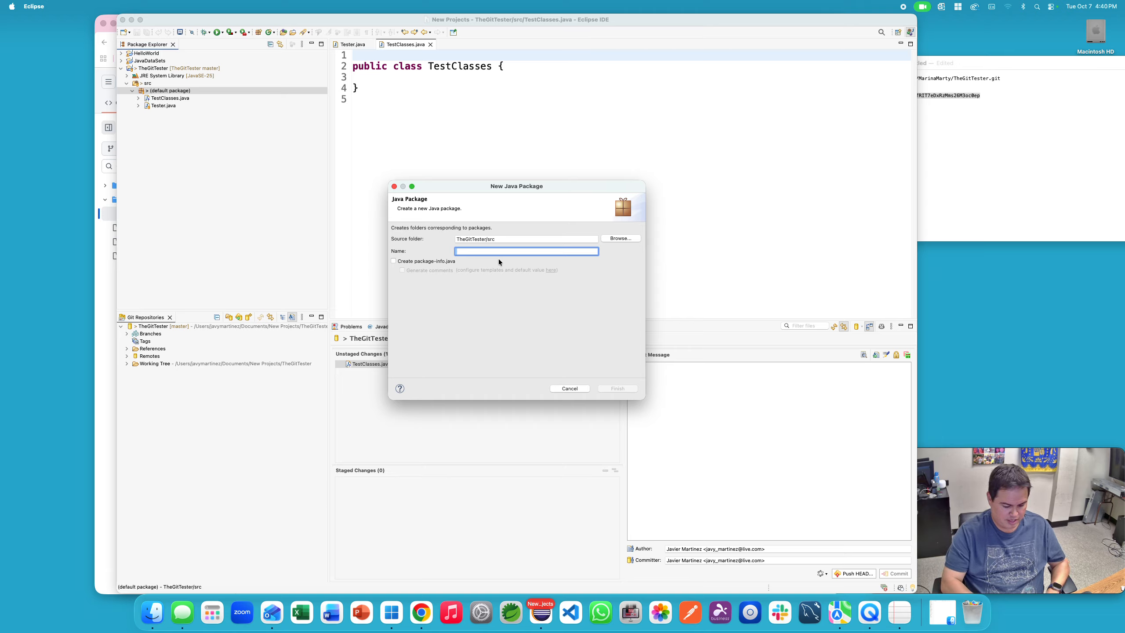
{"action": "type", "text": "volumeSpaaces"}
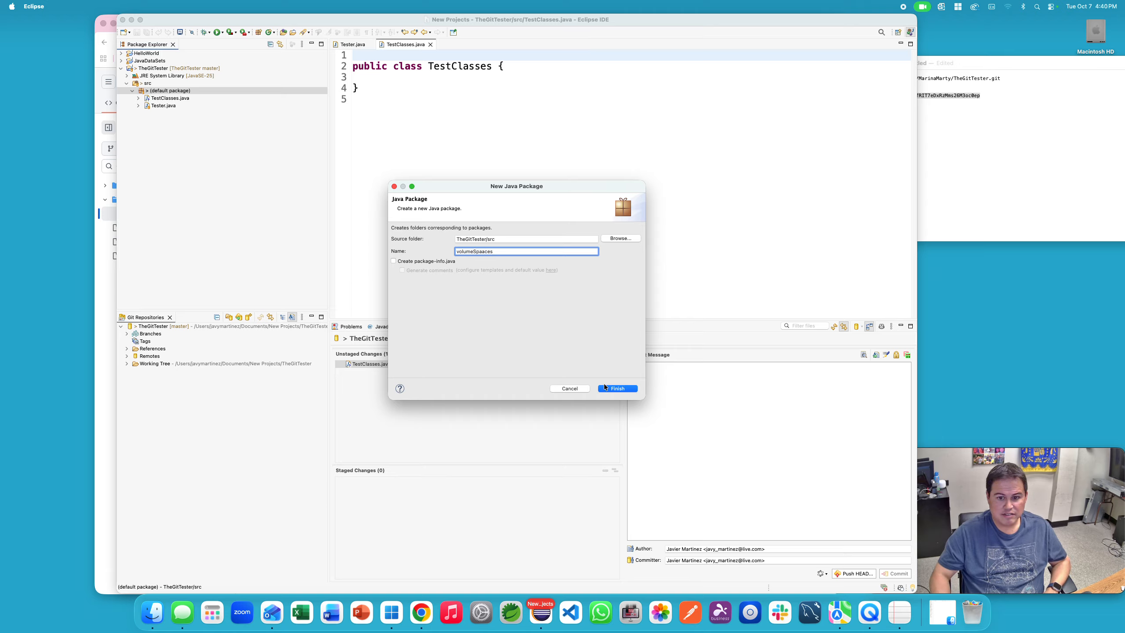
{"action": "left_click", "coordinate": [604, 386]}
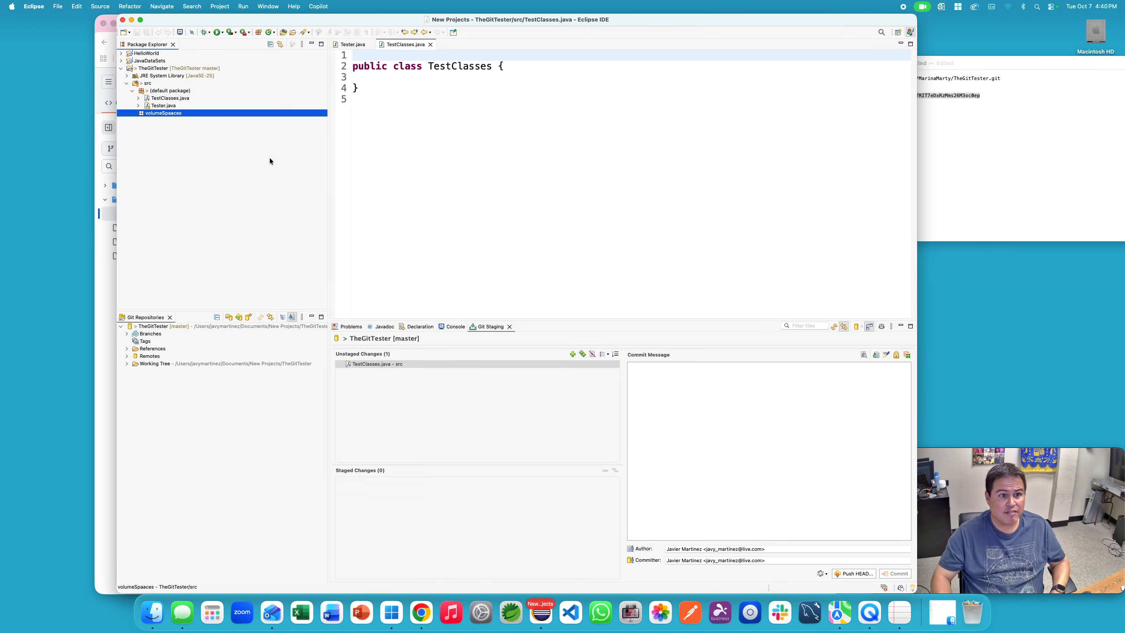
Step: Create a class named tester inside the volumeSpaaces package
{"action": "right_click", "coordinate": [168, 114]}
{"action": "mouse_move", "coordinate": [207, 116]}
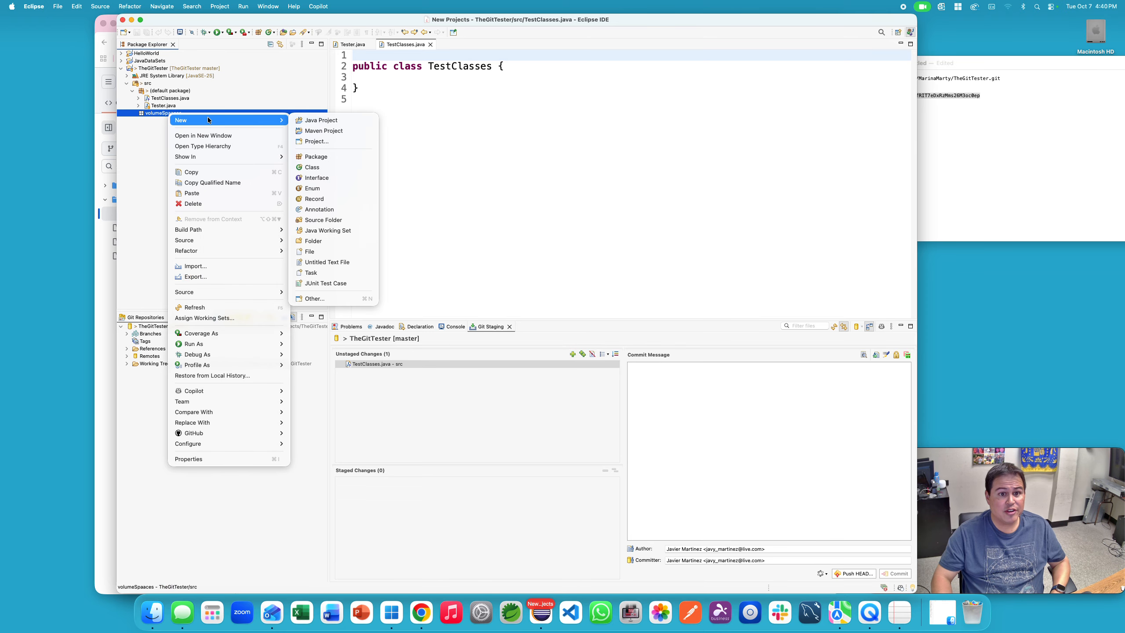
{"action": "left_click", "coordinate": [325, 166]}
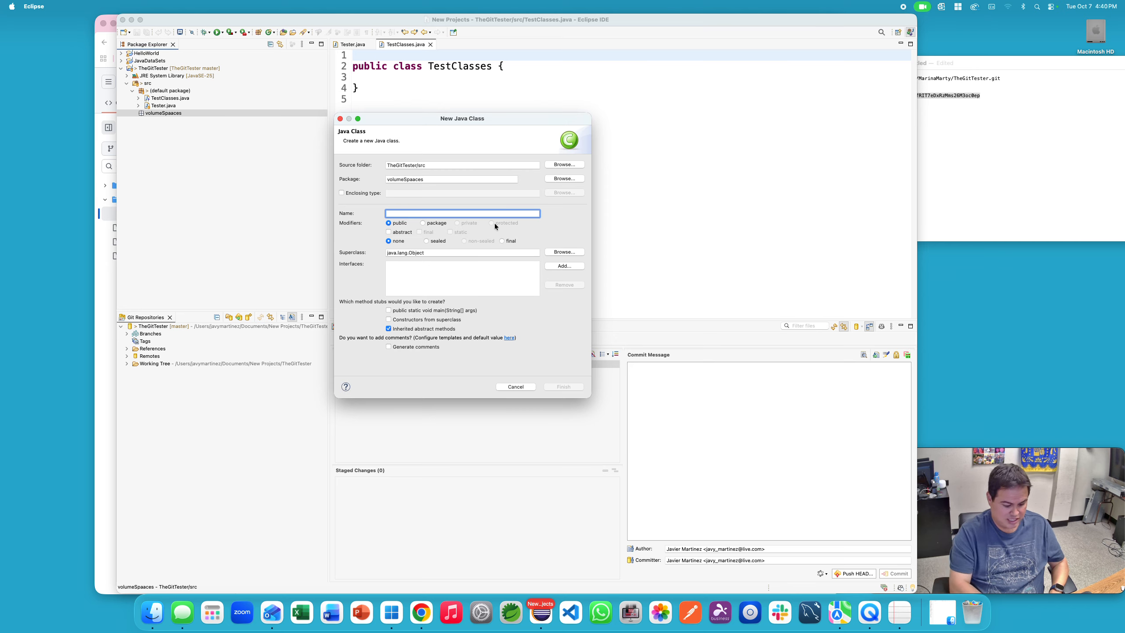
{"action": "type", "text": "tester"}
{"action": "left_click", "coordinate": [577, 387]}
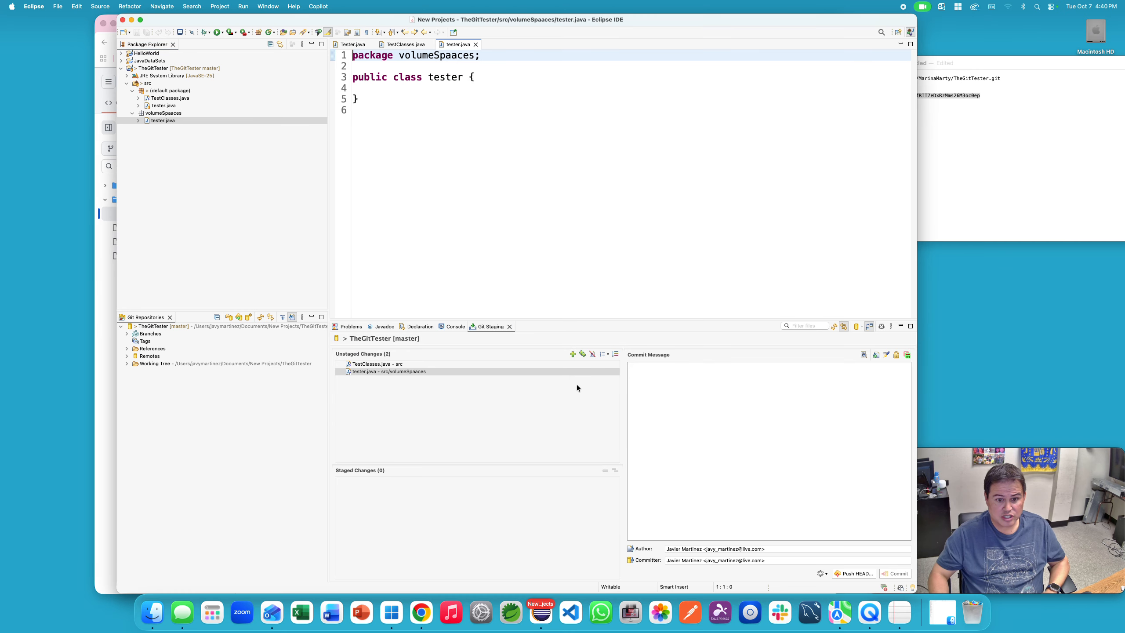
Step: Stage tester.java, commit-and-push it as 'third Push', then switch to GitHub
{"action": "left_click", "coordinate": [573, 354]}
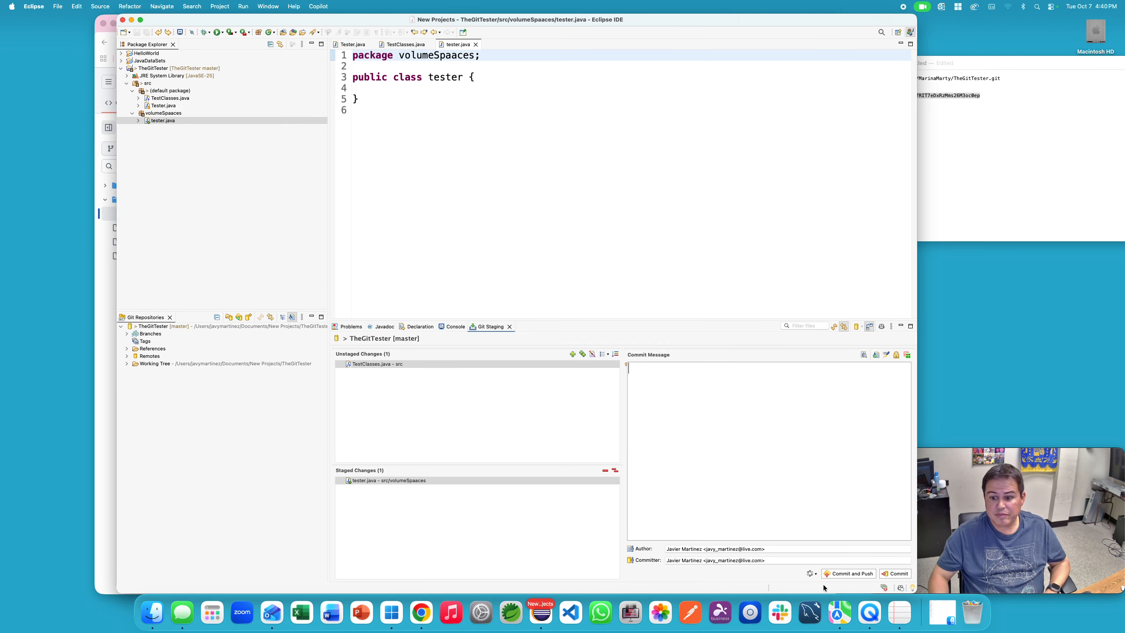
{"action": "left_click", "coordinate": [753, 440]}
{"action": "type", "text": "t"}
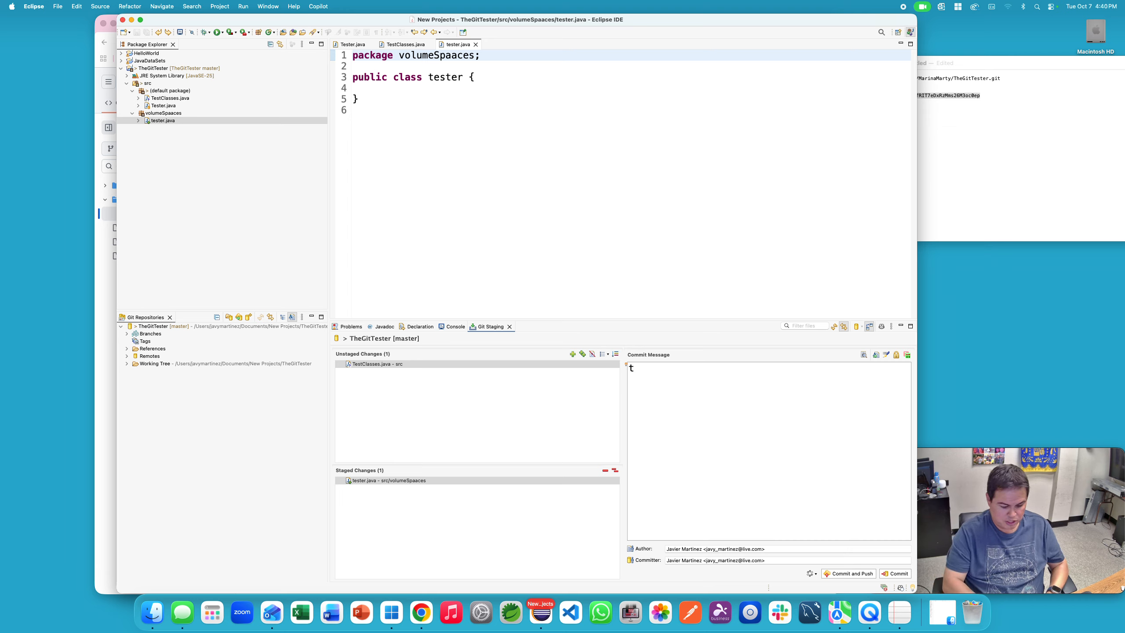
{"action": "type", "text": "hird Push"}
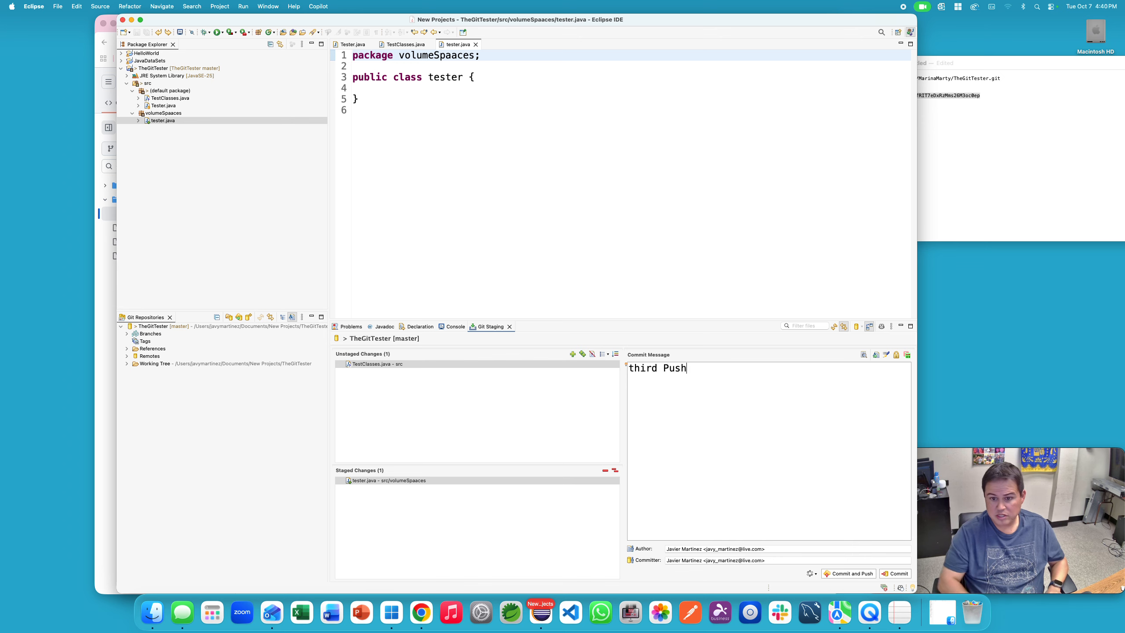
{"action": "left_click", "coordinate": [830, 574]}
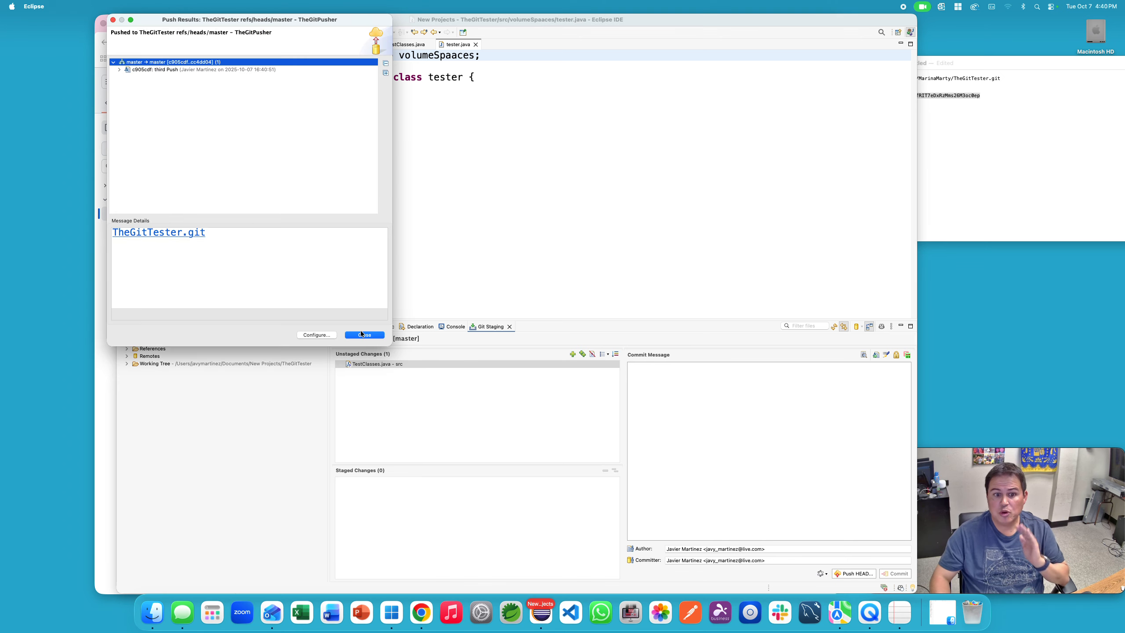
{"action": "left_click", "coordinate": [363, 335]}
{"action": "left_click", "coordinate": [99, 334]}
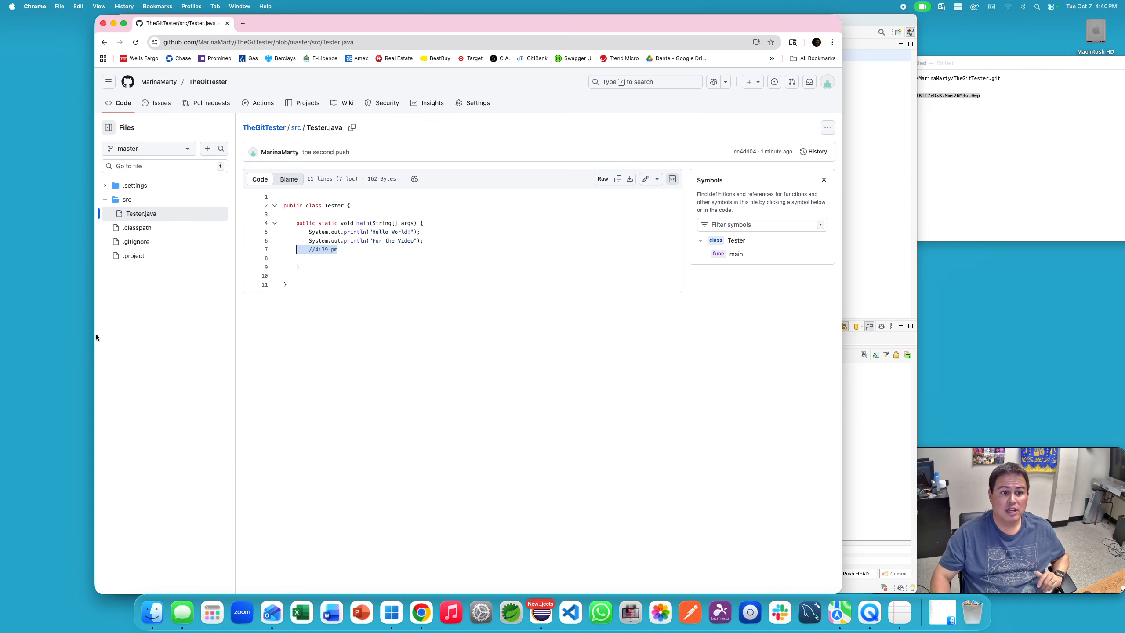
Step: Reload the repository, check volumeSpaaces lists tester.java, then return to Tester.java
{"action": "left_click", "coordinate": [135, 42]}
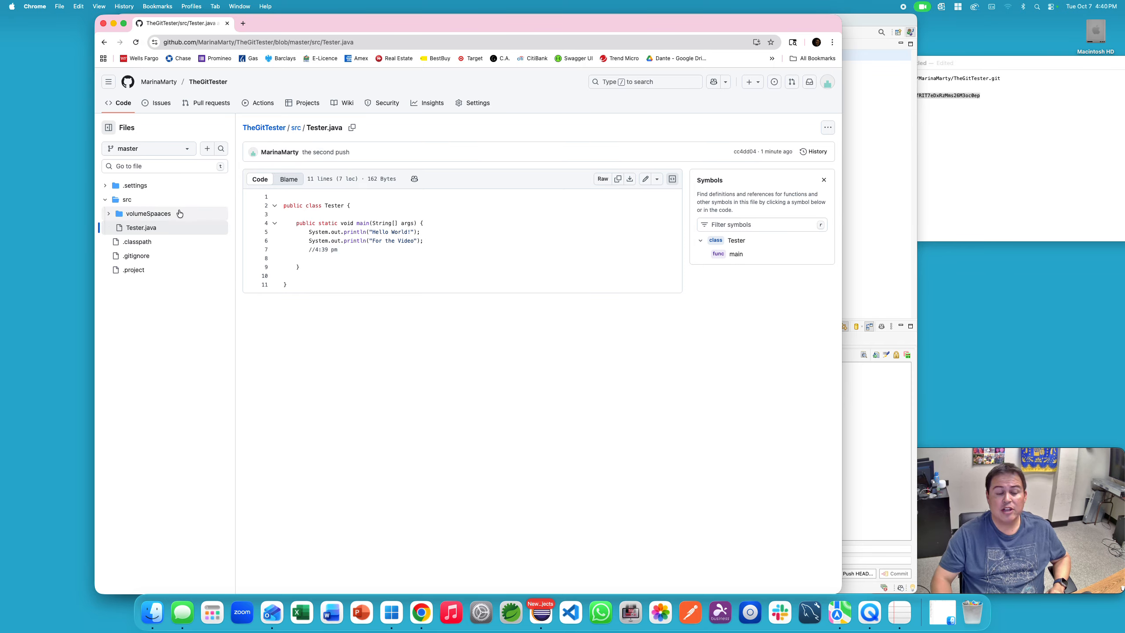
{"action": "left_click", "coordinate": [153, 214]}
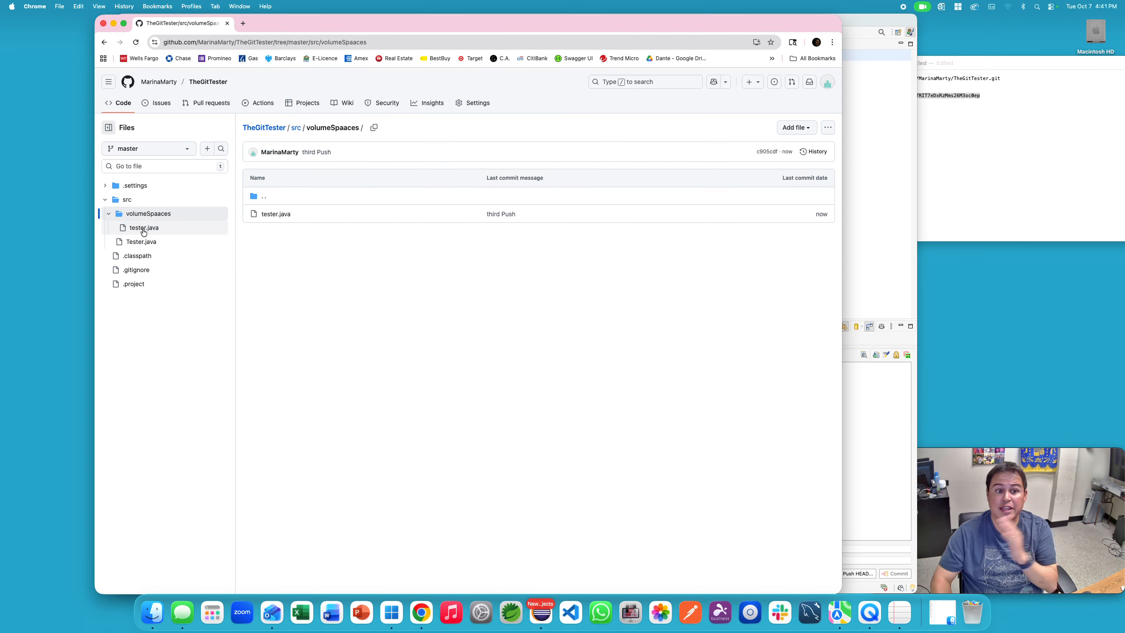
{"action": "left_click", "coordinate": [109, 213]}
{"action": "left_click", "coordinate": [141, 227]}
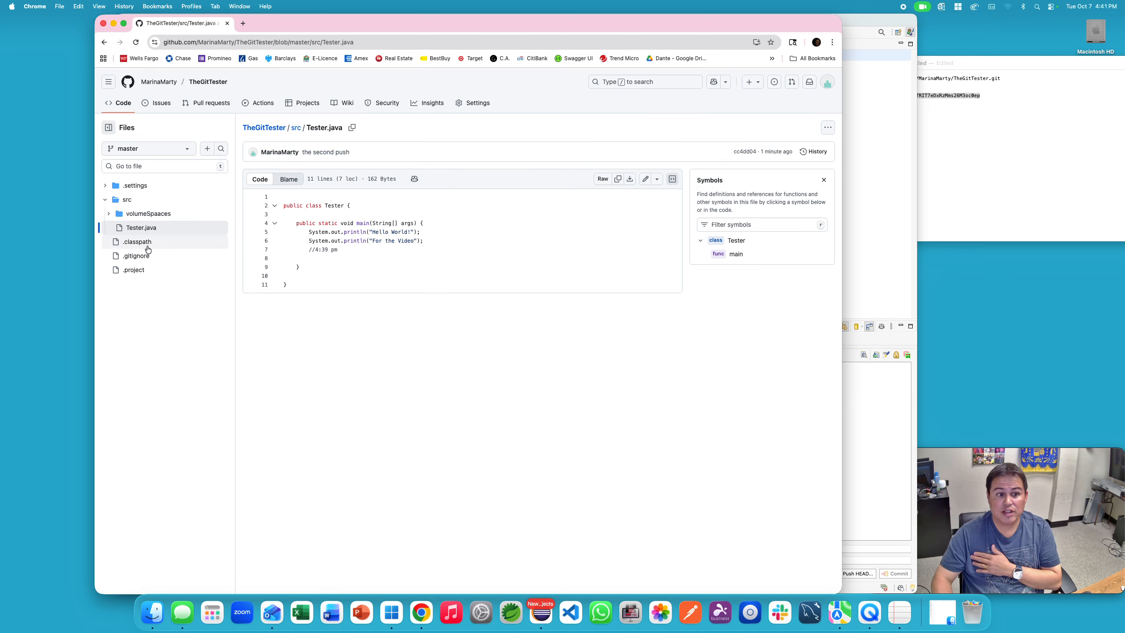
{"action": "left_click", "coordinate": [105, 201]}
{"action": "left_click", "coordinate": [106, 202]}
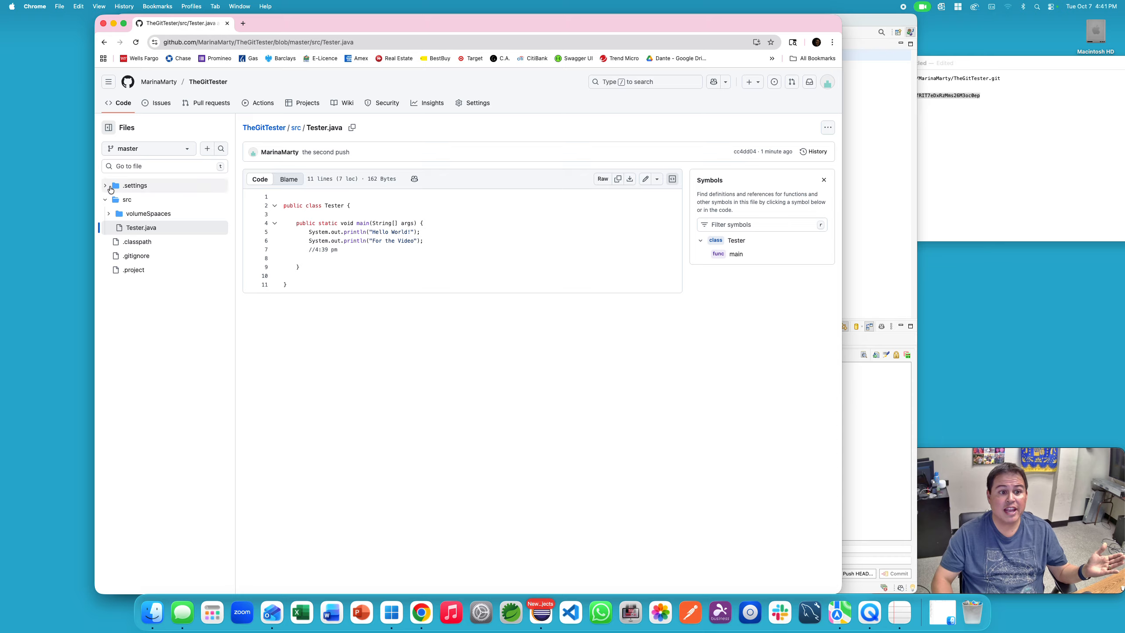
{"action": "left_click", "coordinate": [900, 174]}
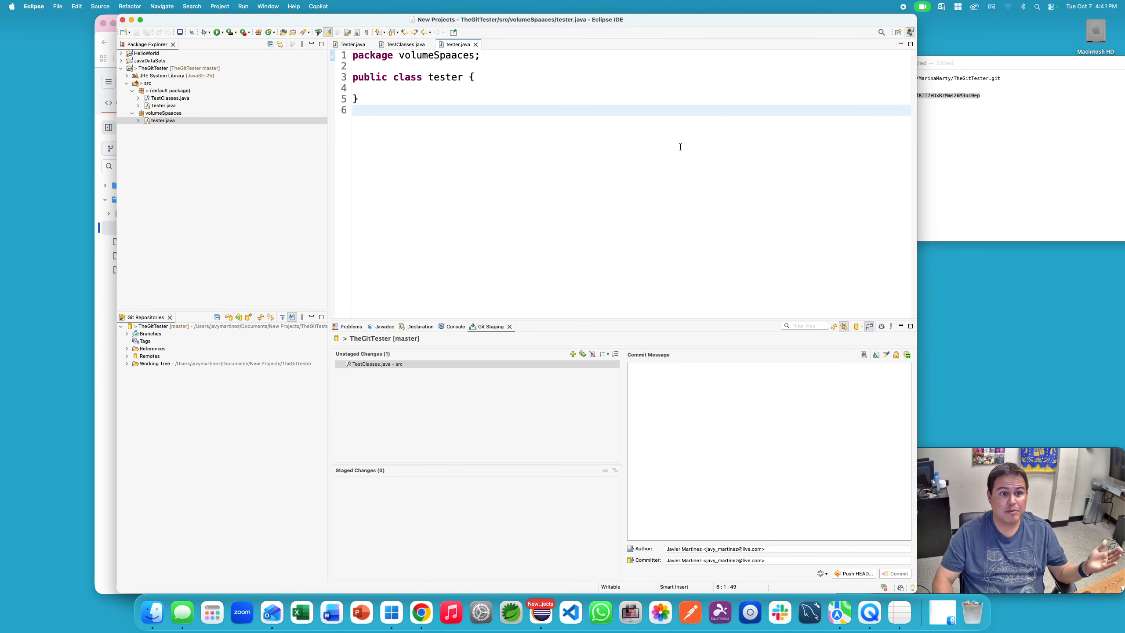
Step: Stage the TestClasses.java change in the Git Staging view
{"action": "left_click", "coordinate": [185, 99]}
{"action": "left_click", "coordinate": [516, 364]}
{"action": "left_click", "coordinate": [517, 364]}
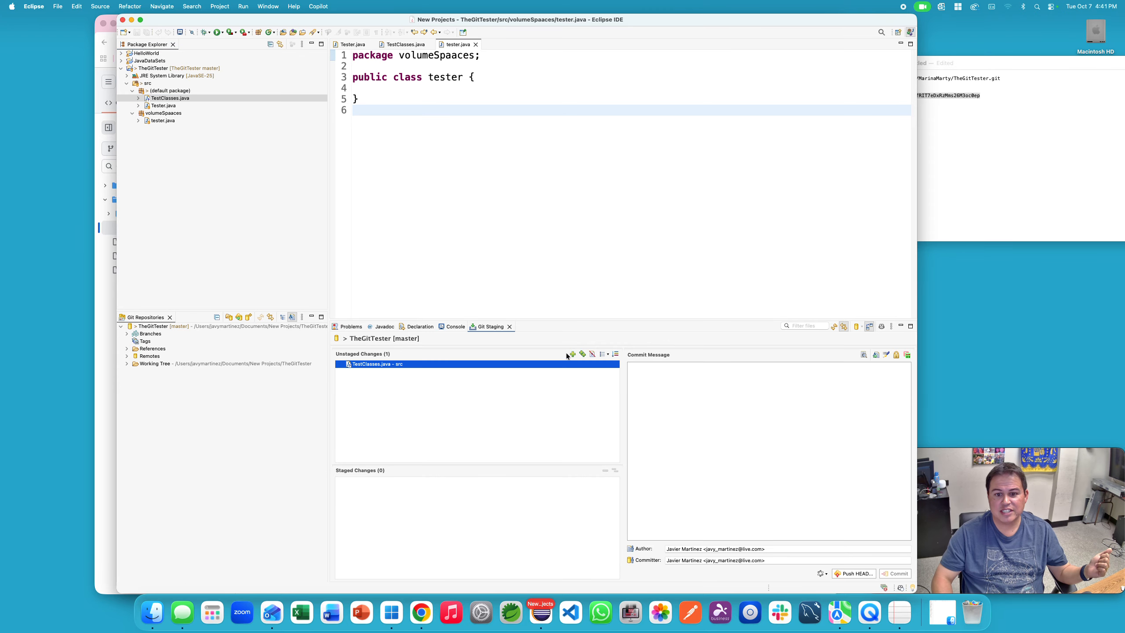
{"action": "left_click", "coordinate": [572, 353]}
Step: Commit and push with message '4th', then reload GitHub to see TestClasses.java in src
{"action": "left_click", "coordinate": [854, 575]}
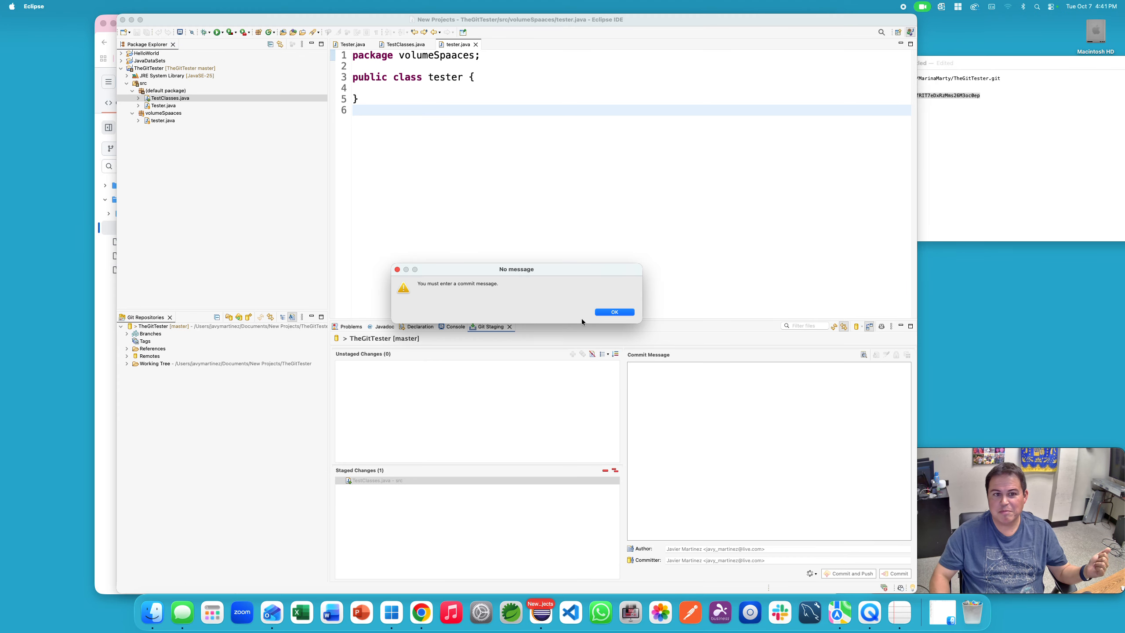
{"action": "left_click", "coordinate": [614, 312]}
{"action": "type", "text": "015"}
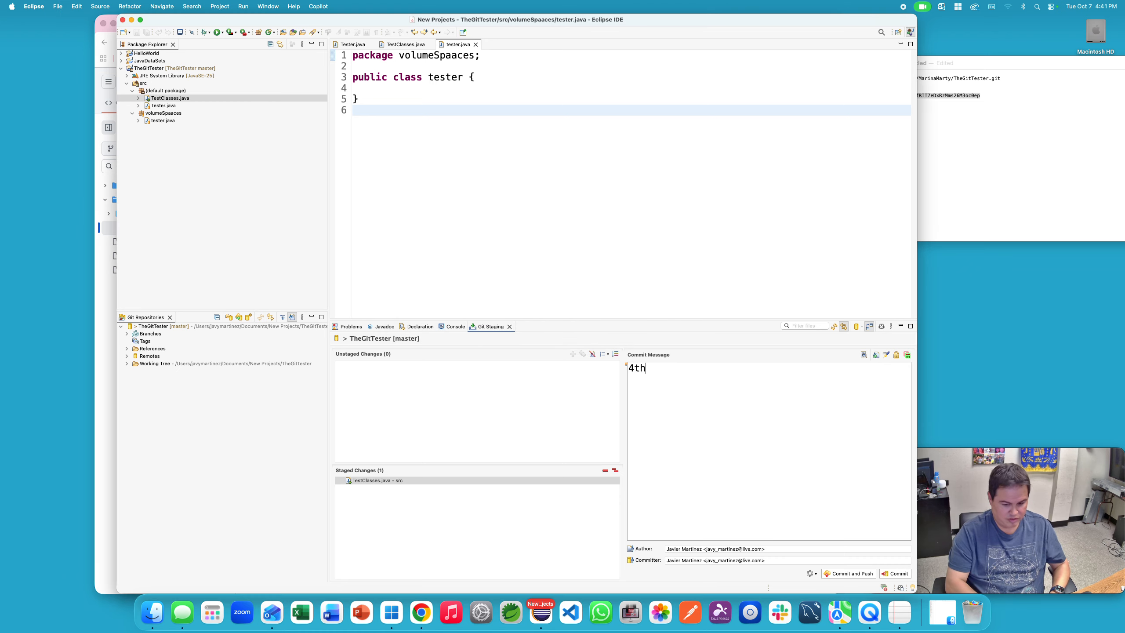
{"action": "left_click", "coordinate": [825, 574]}
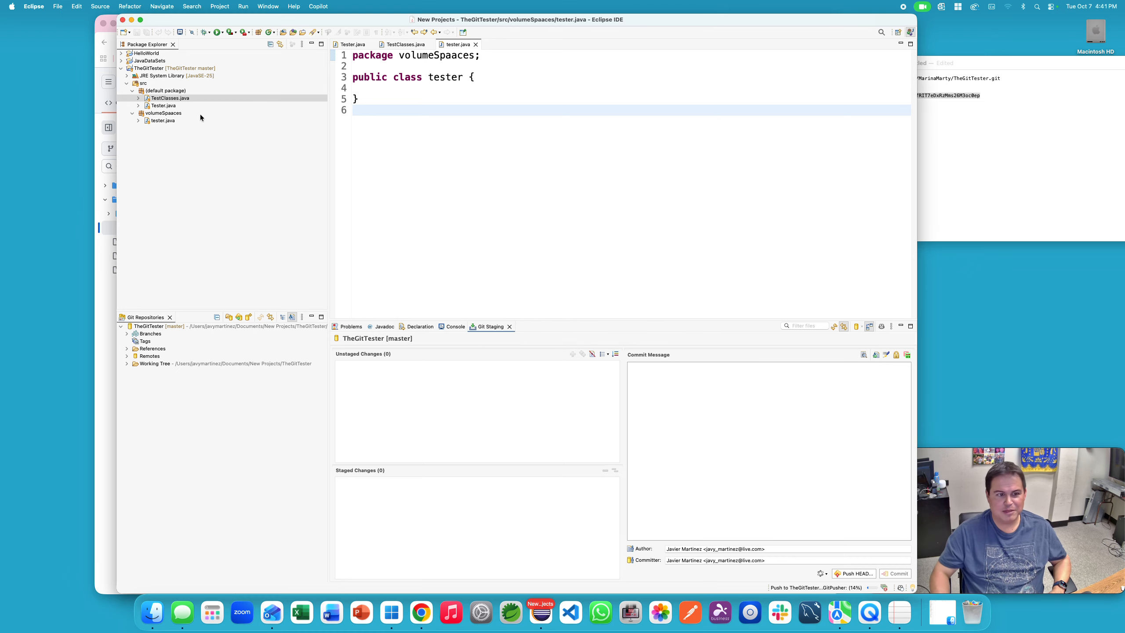
{"action": "left_click", "coordinate": [368, 335]}
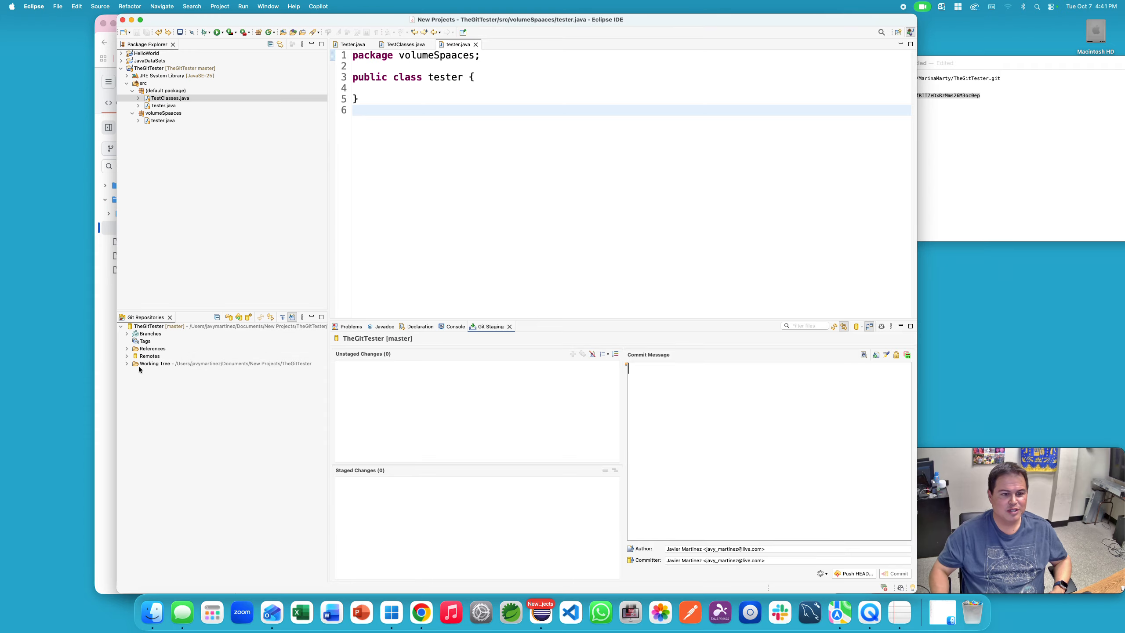
{"action": "left_click", "coordinate": [114, 358]}
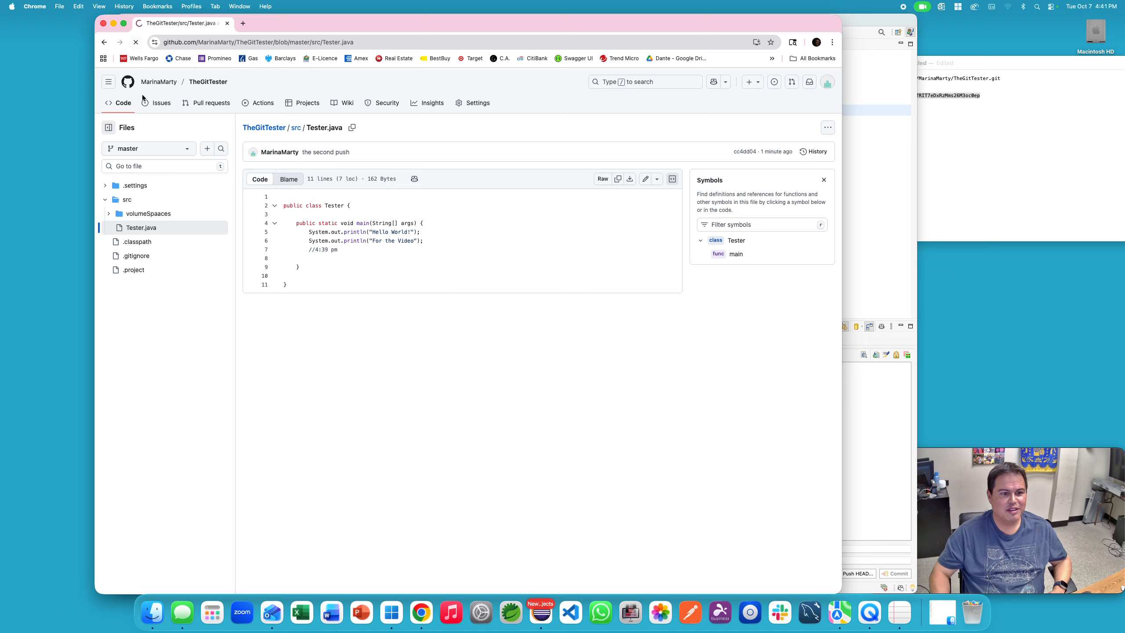
{"action": "left_click", "coordinate": [180, 226]}
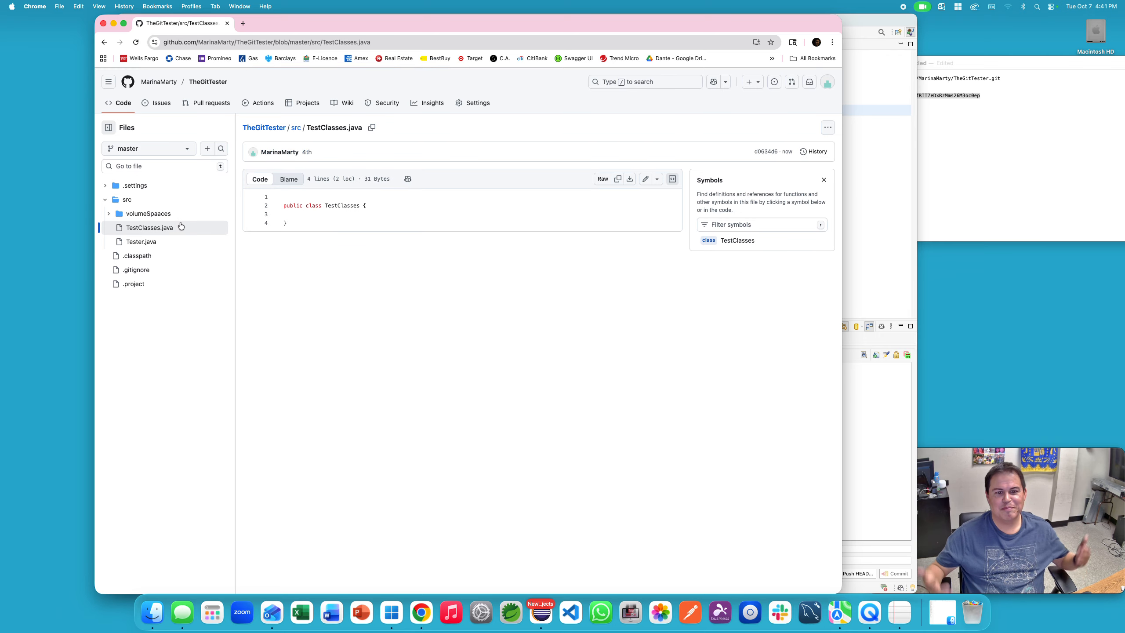